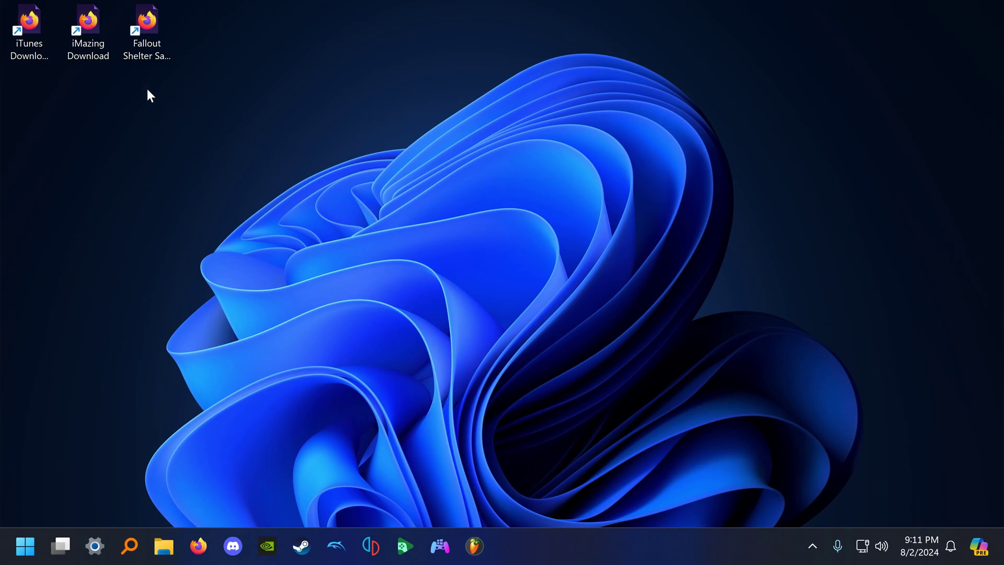
- Download the 64-bit iTunes 12.10.11 installer from Apple's page and launch iTunes64Setup.exe
click(38, 40)
double_click(31, 36)
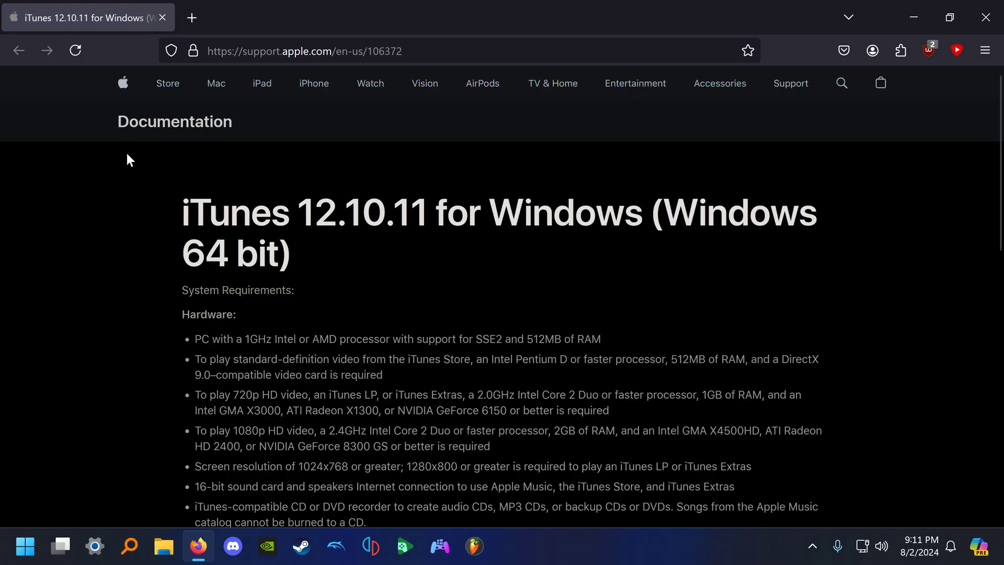
scroll(129, 196, down, 10)
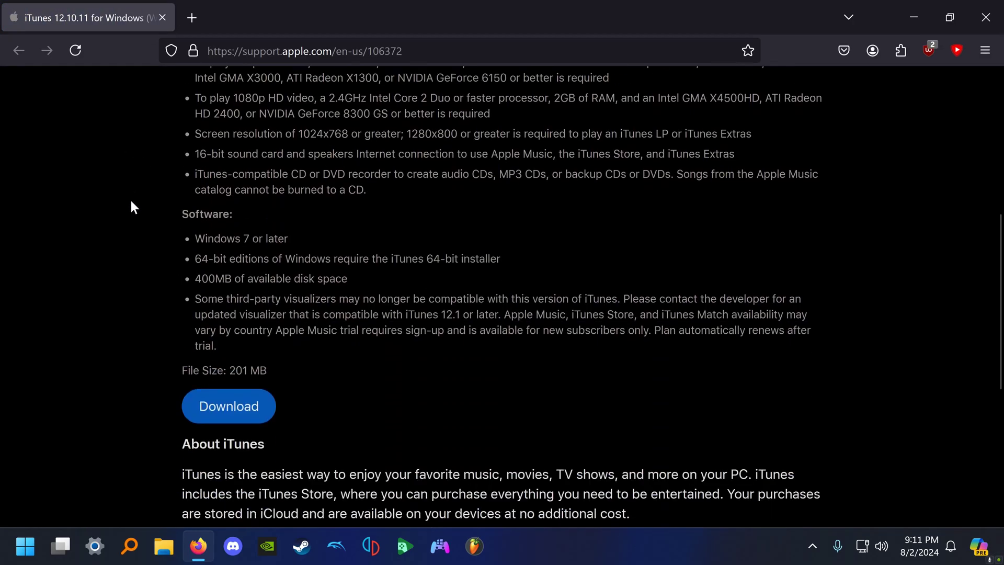
click(224, 250)
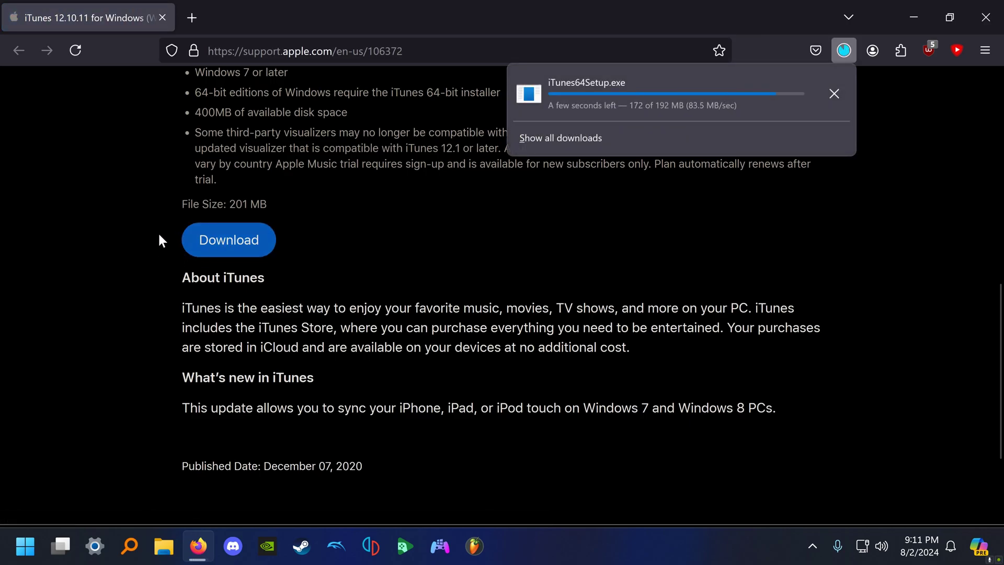
click(596, 94)
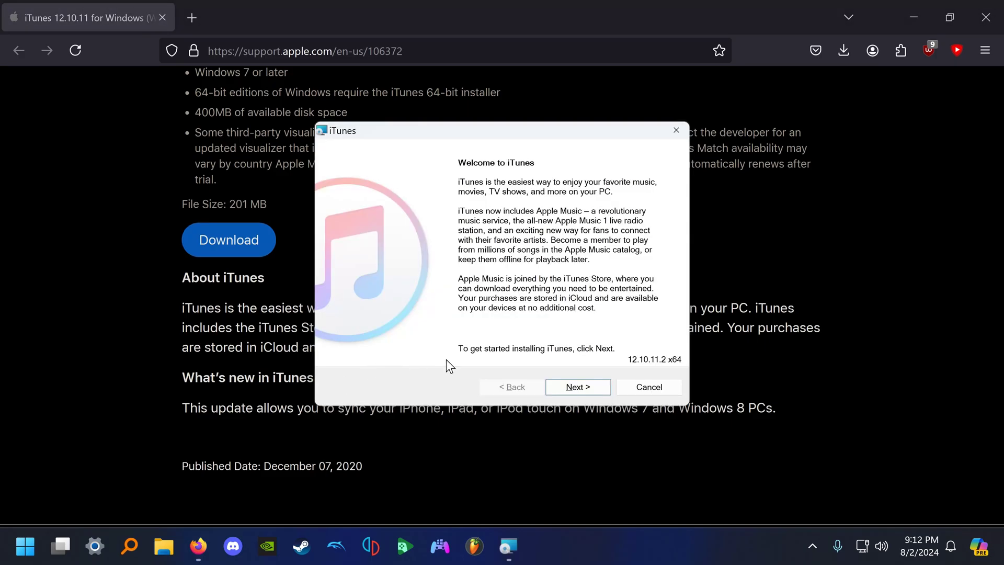
- Install iTunes 12.10.11 with default settings and dismiss the 'iTunes Library.itl cannot be read' error
click(576, 388)
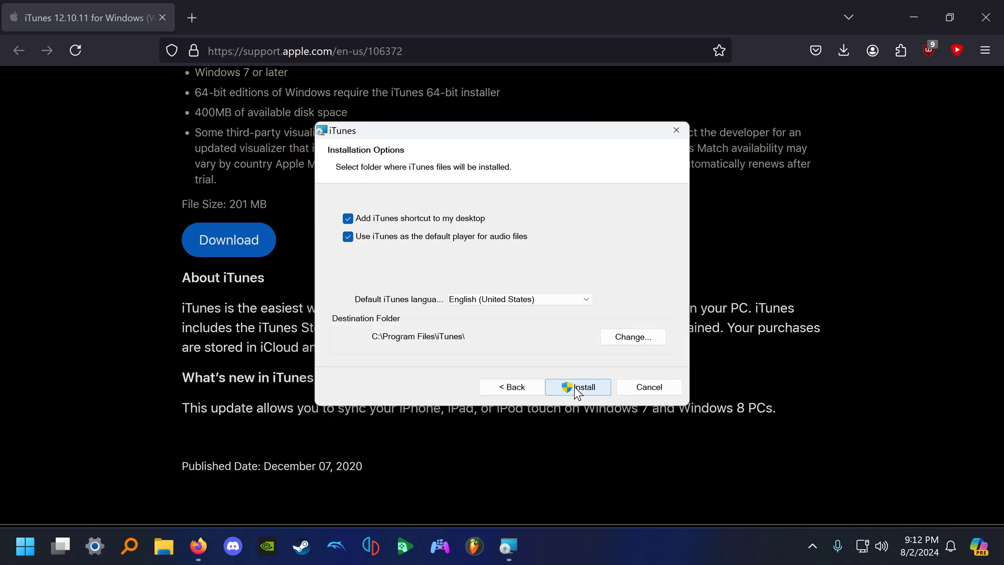
click(574, 387)
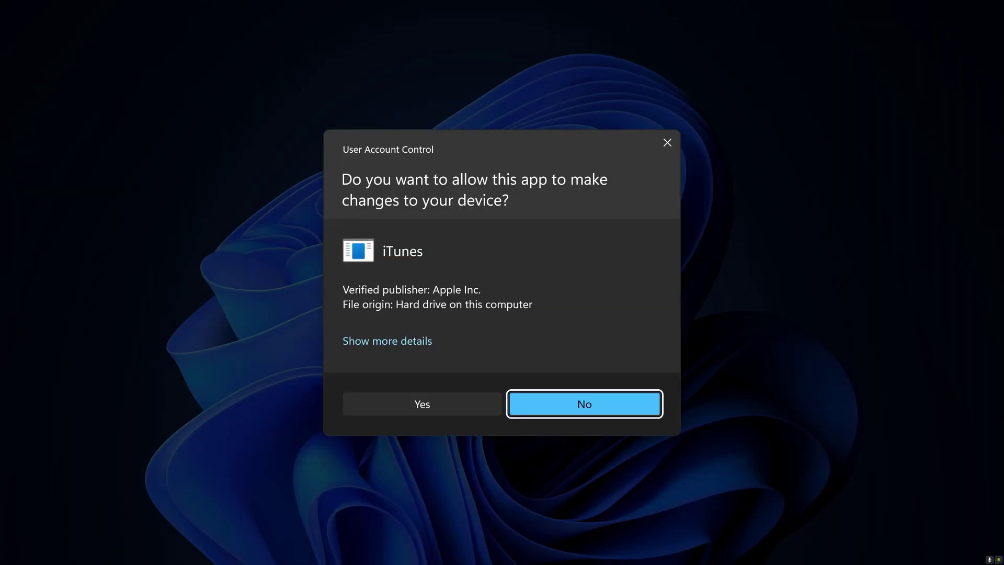
click(398, 404)
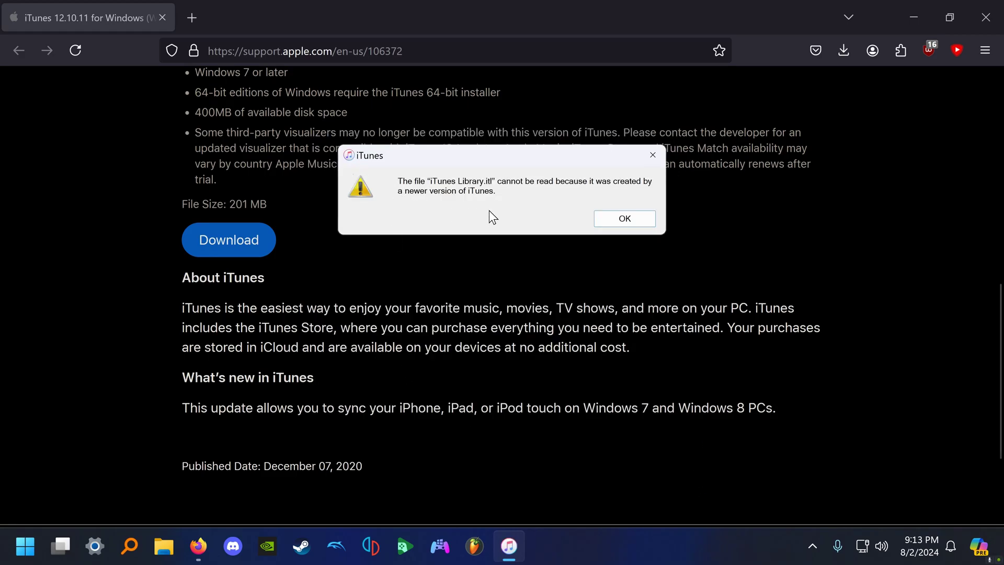
click(634, 222)
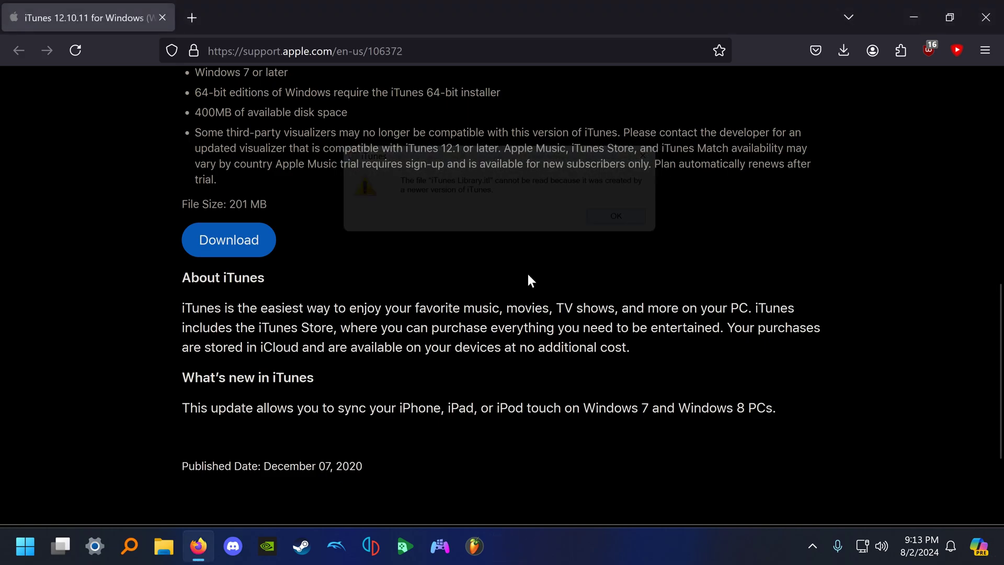
- Run Apple Software Update from Start and install the 167.60 MB iTunes 12.13.2 update
click(25, 556)
text(apple)
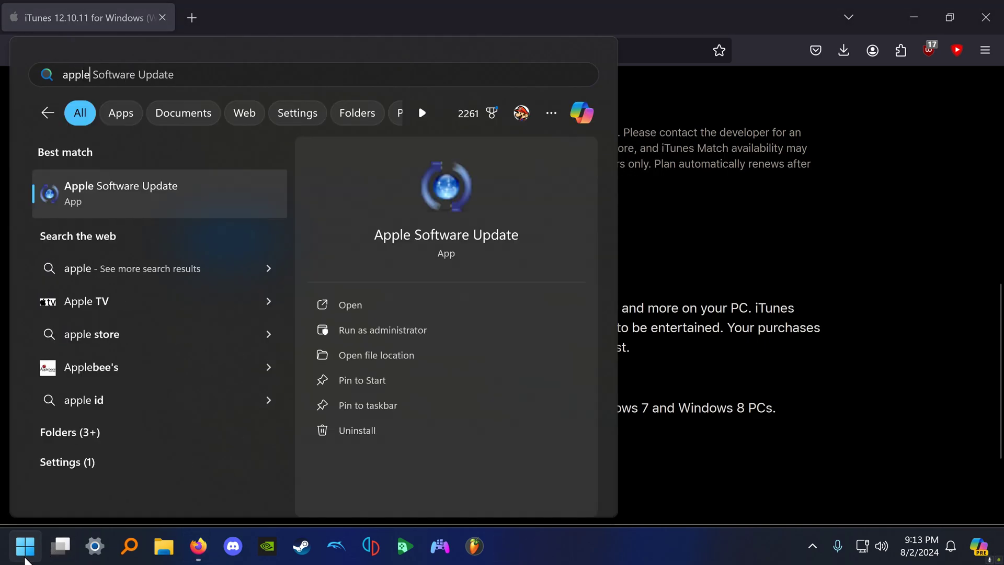
click(209, 204)
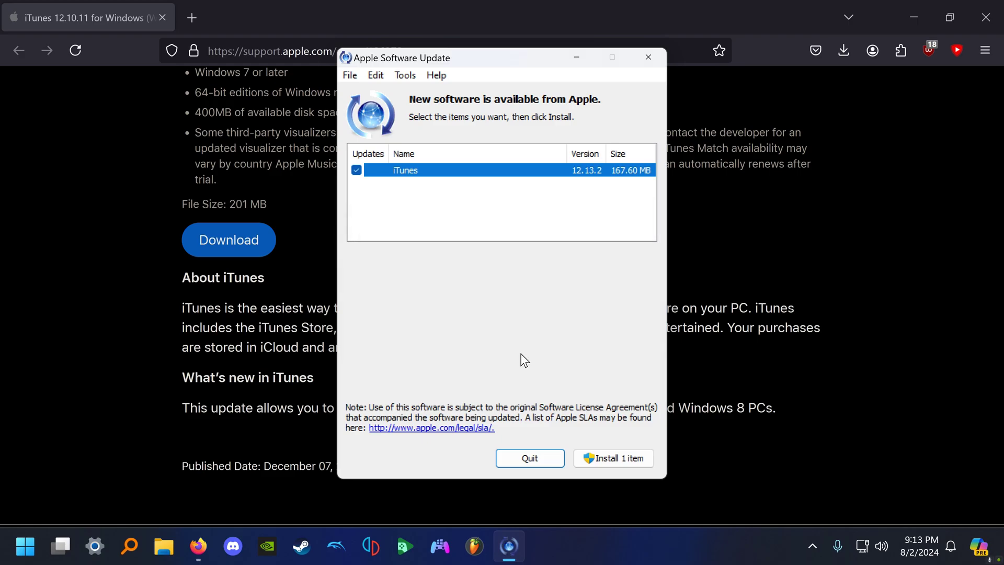
click(607, 457)
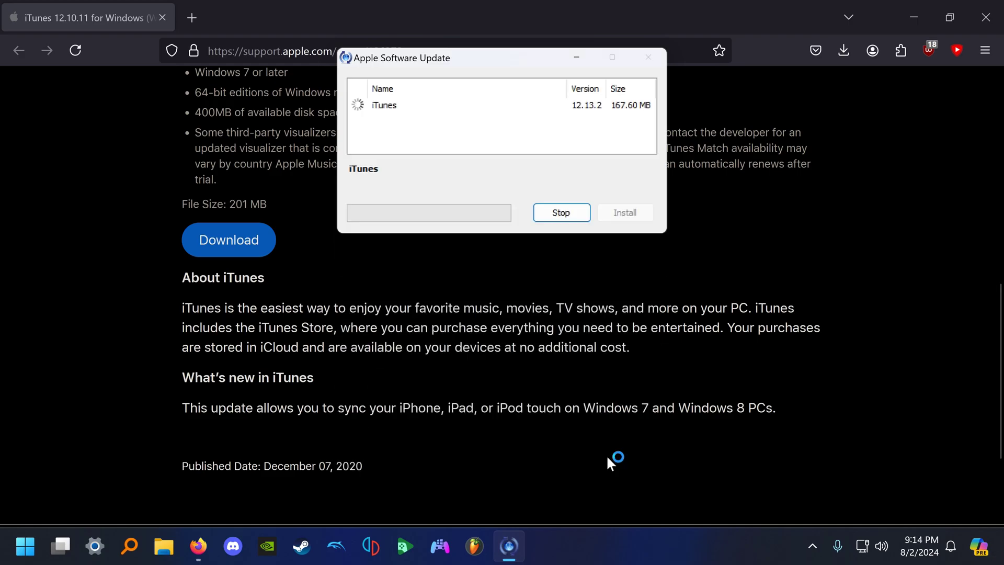
key(alt+y)
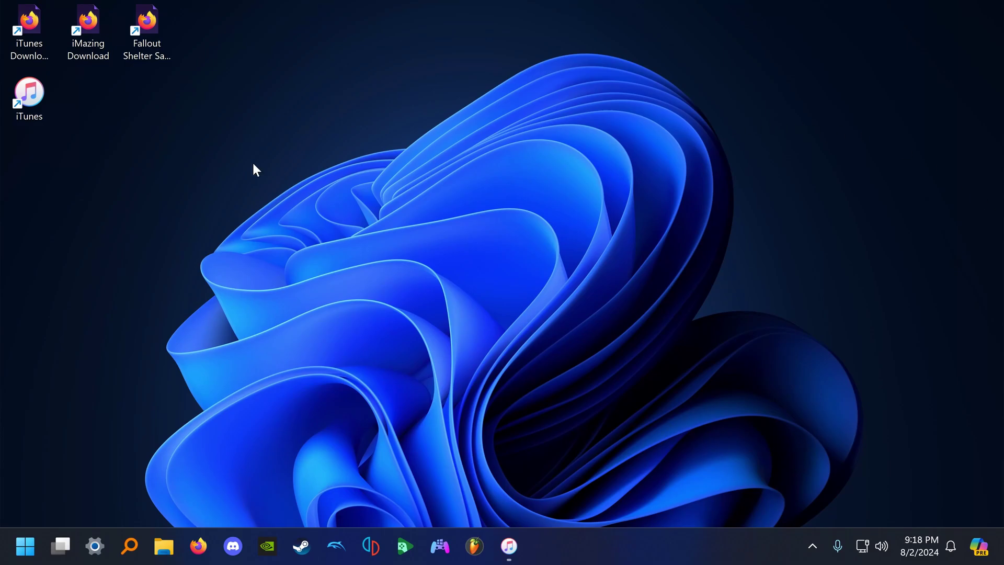
- Launch the updated iTunes and show the connected iPhone's Summary page with its backup settings
double_click(31, 90)
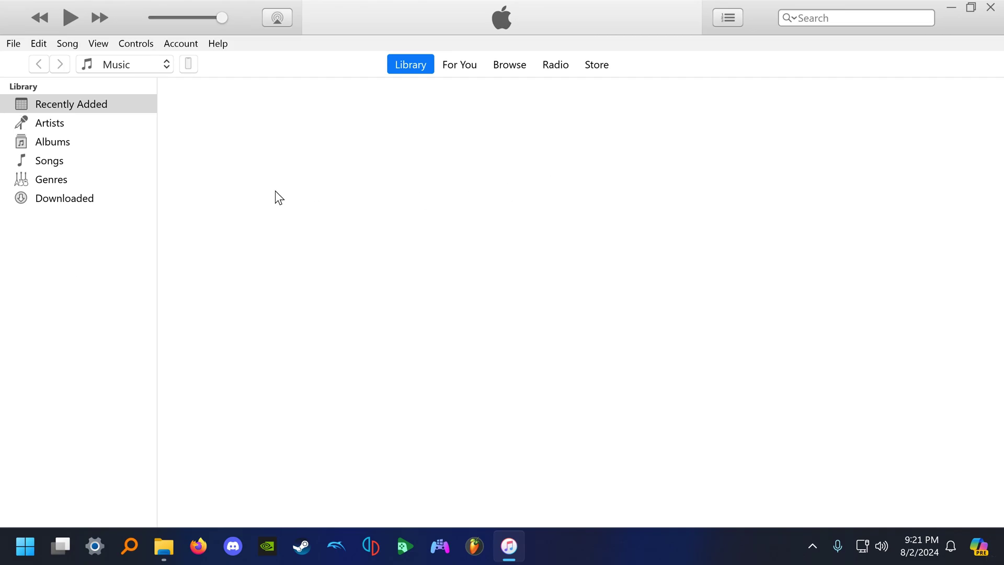
click(192, 70)
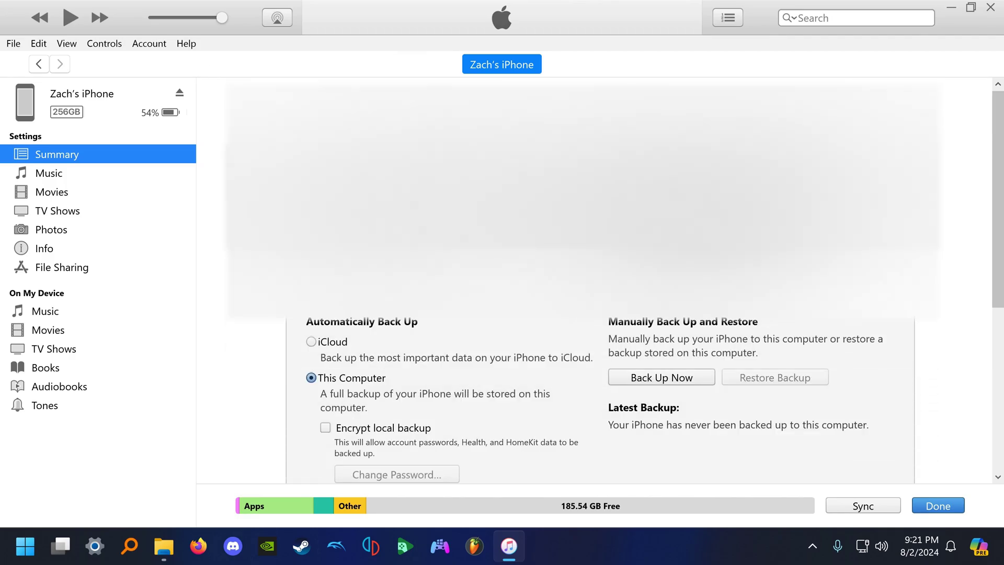
- Run Back Up Now to this computer until Latest Backup reads Today 9:22 PM
scroll(251, 251, down, 2)
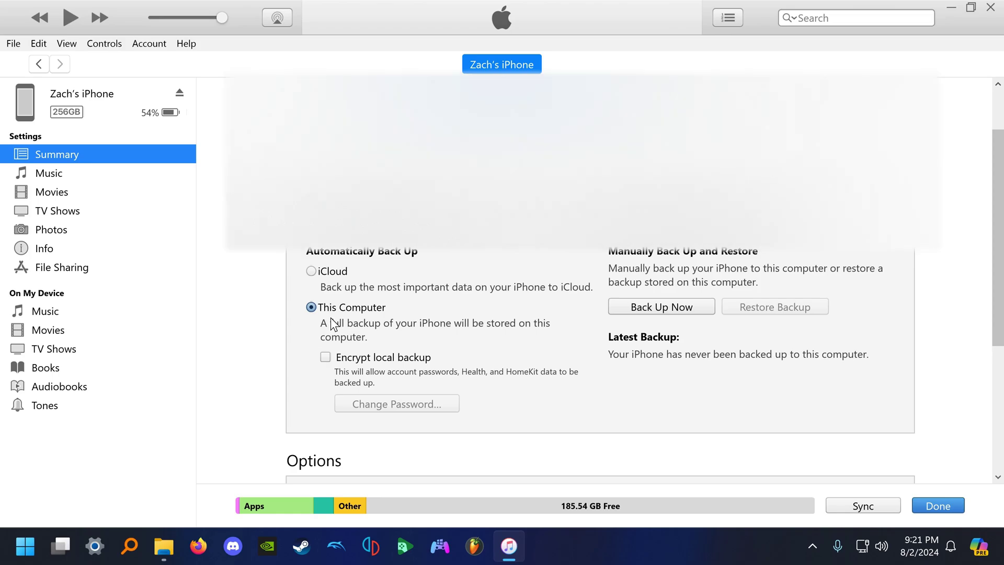
scroll(398, 328, down, 1)
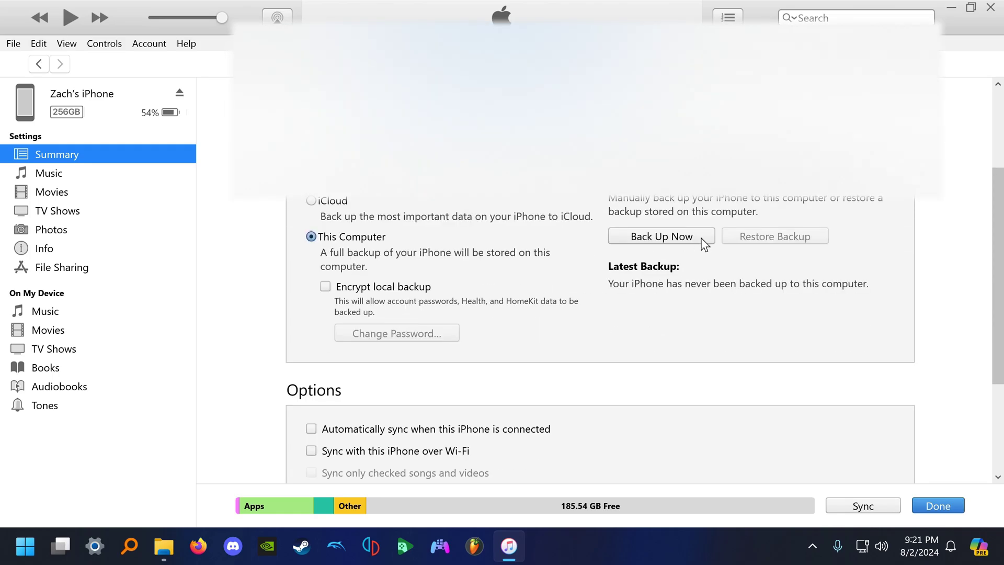
click(689, 246)
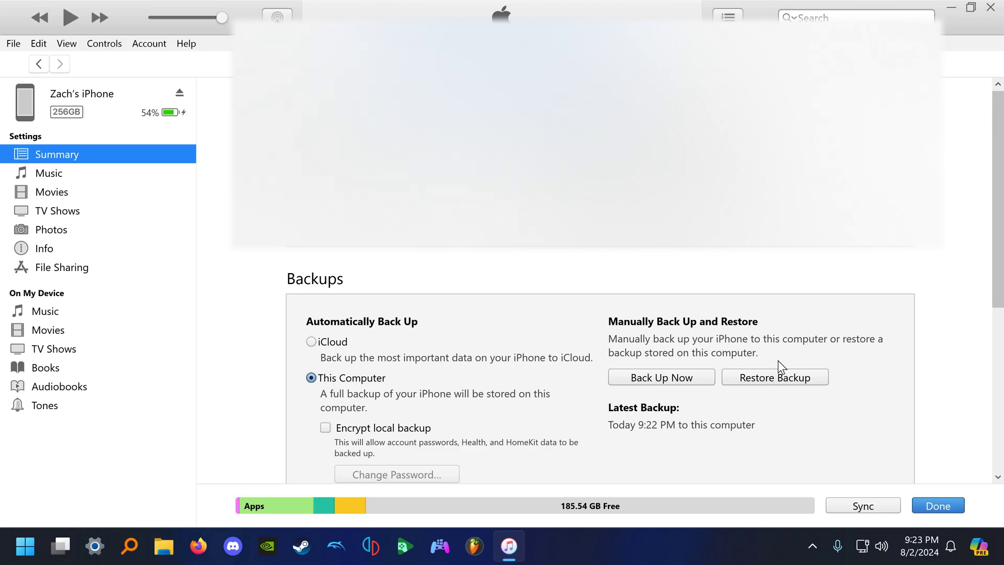
- Close iTunes and browse in File Explorer to Local Disk (C:)\Users and the user's profile folder
click(992, 14)
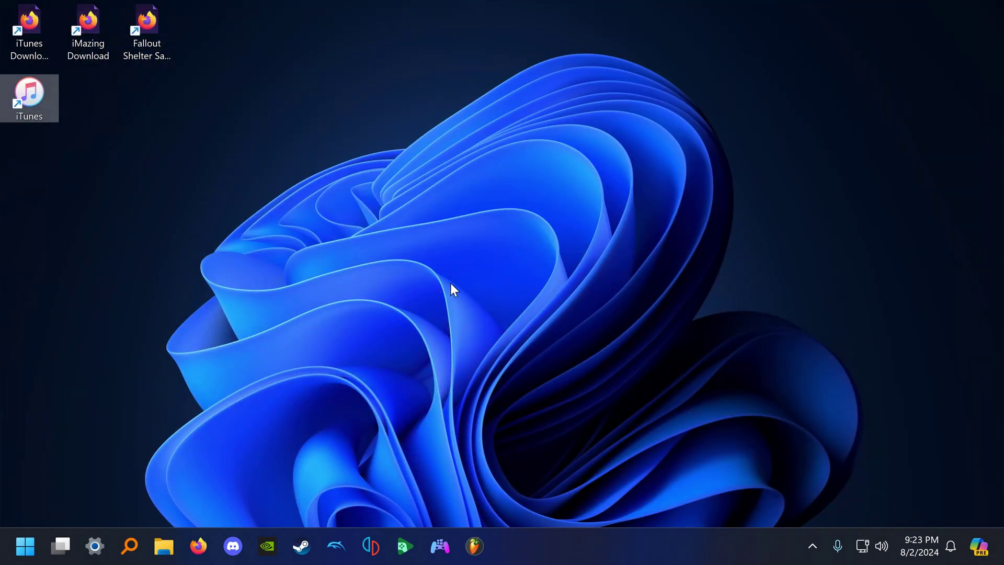
click(167, 547)
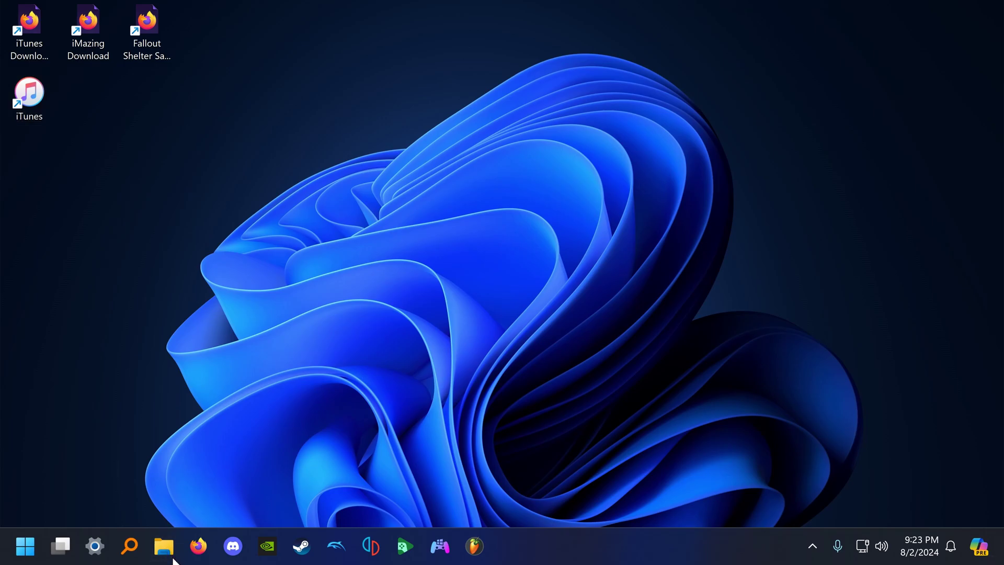
click(174, 561)
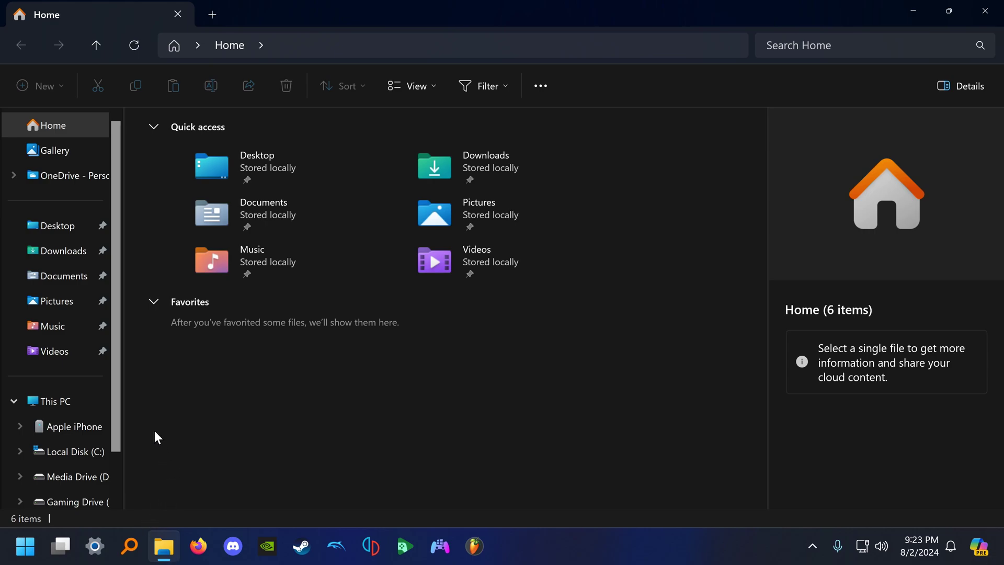
scroll(59, 387, down, 2)
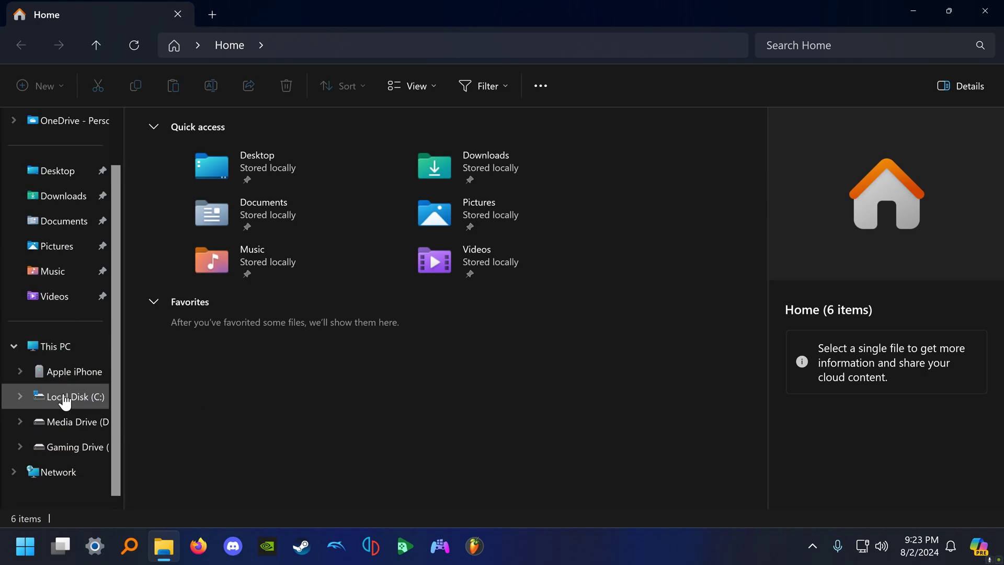
click(65, 398)
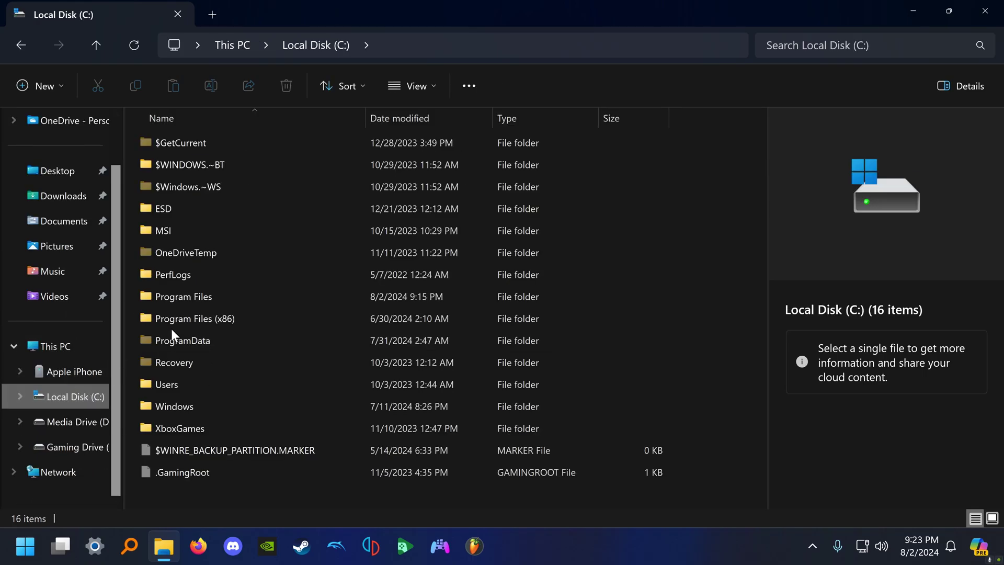
double_click(215, 384)
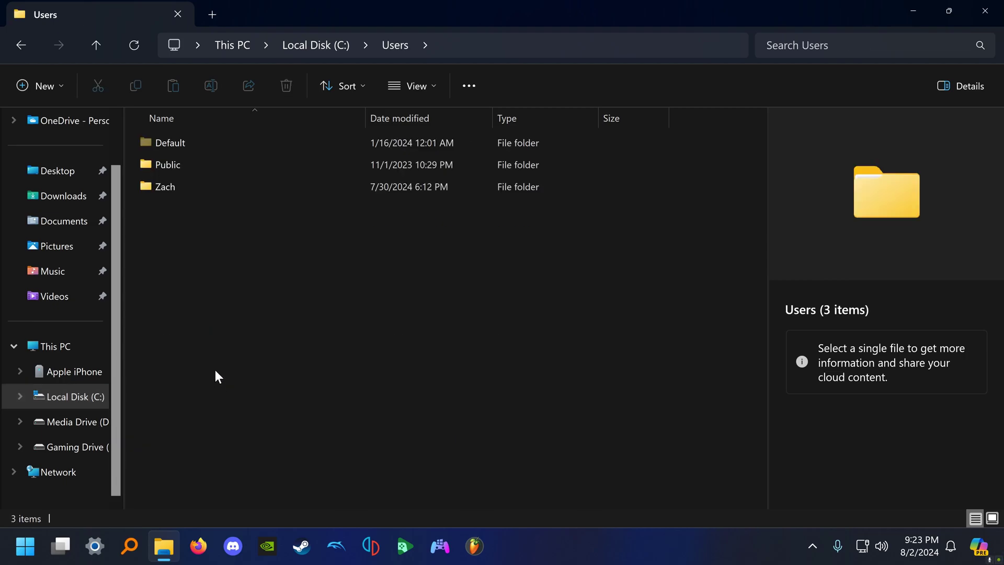
double_click(219, 189)
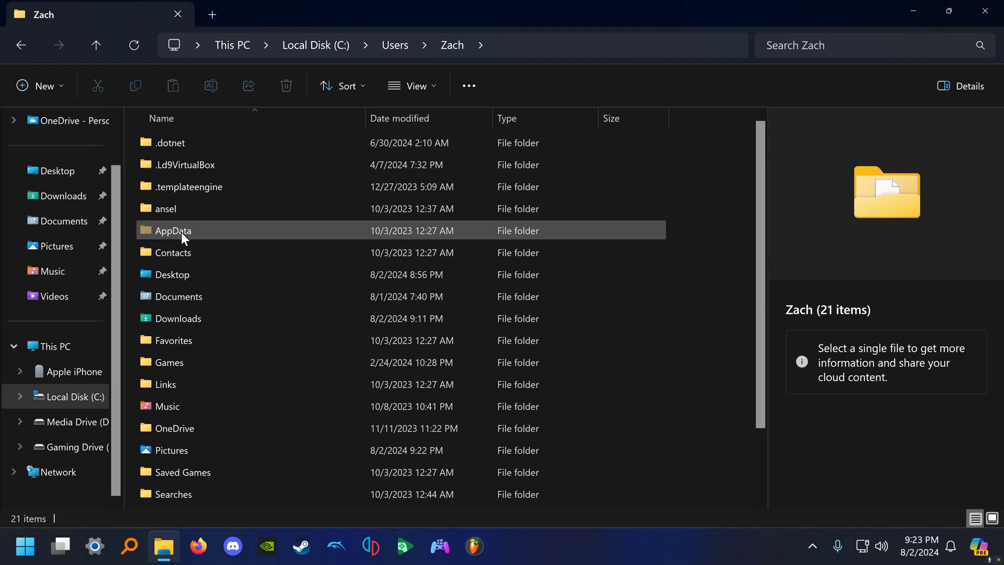
- Go through AppData\Roaming\Apple Computer\MobileSync\Backup and select the iPhone's 727 MB backup folder
click(426, 90)
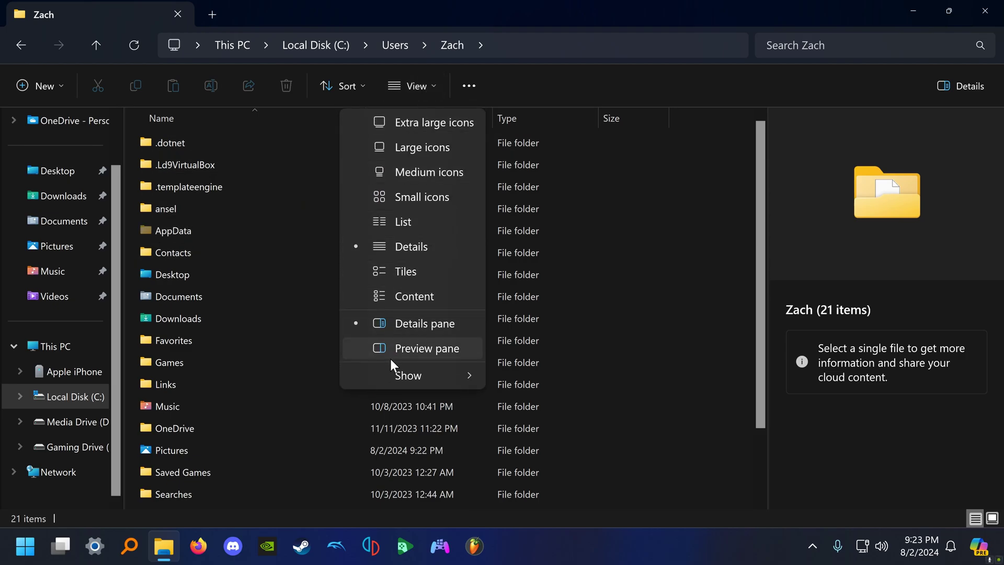
mouse_move(391, 367)
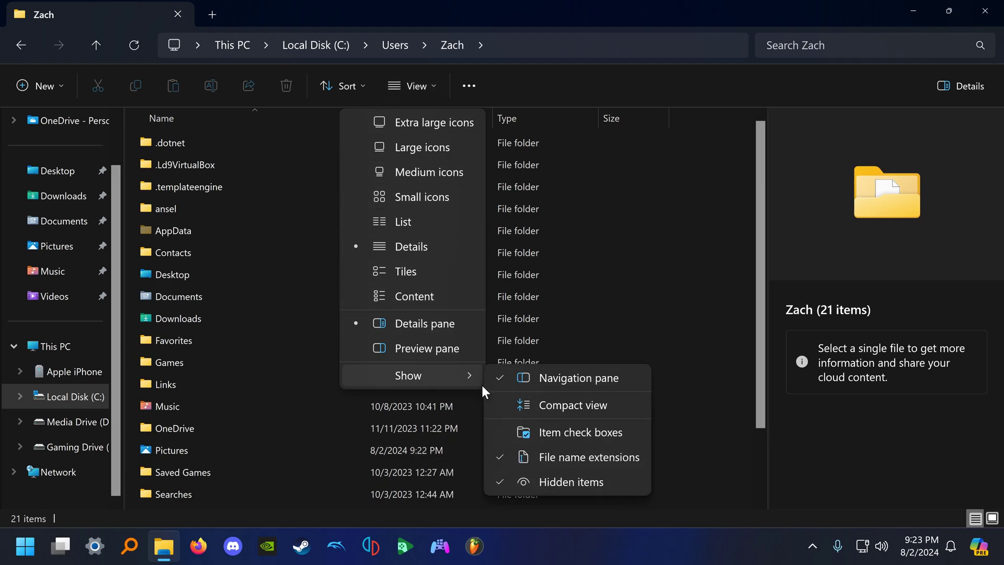
click(690, 357)
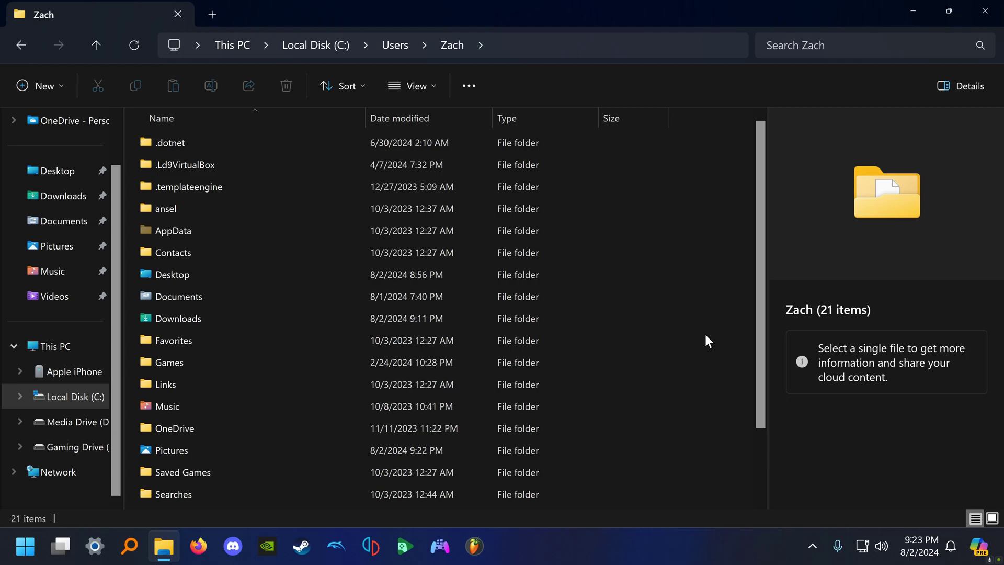
double_click(210, 228)
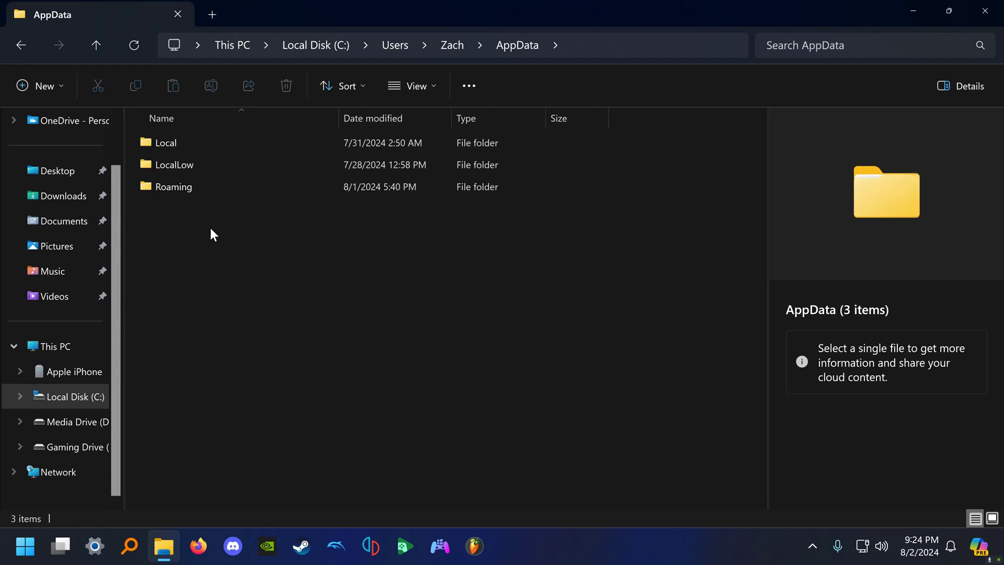
double_click(219, 189)
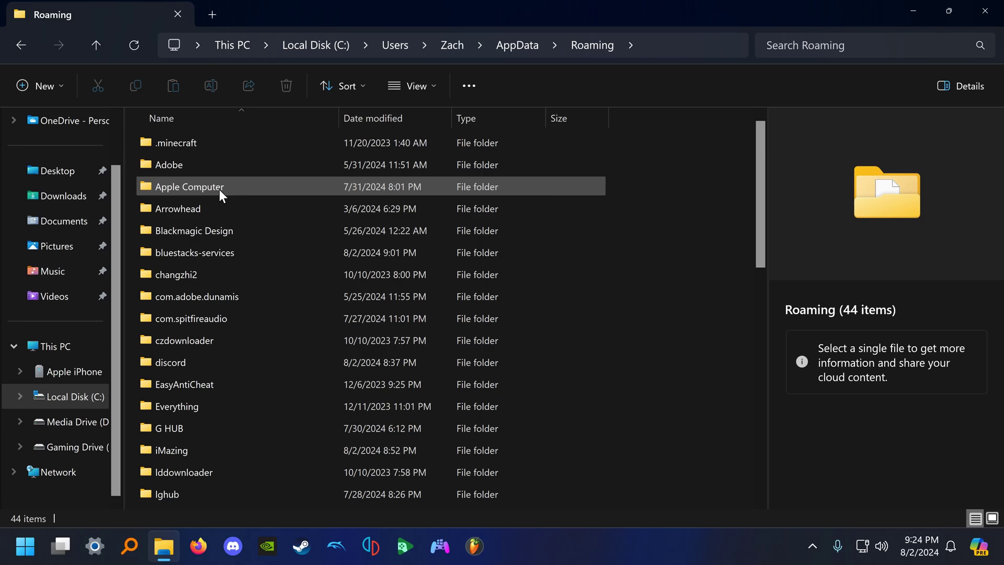
double_click(218, 189)
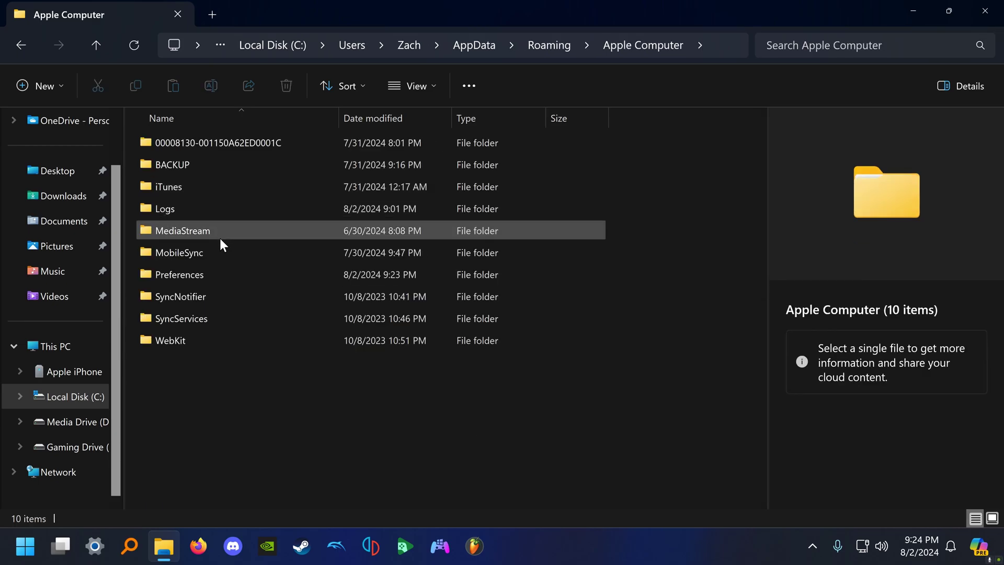
double_click(219, 252)
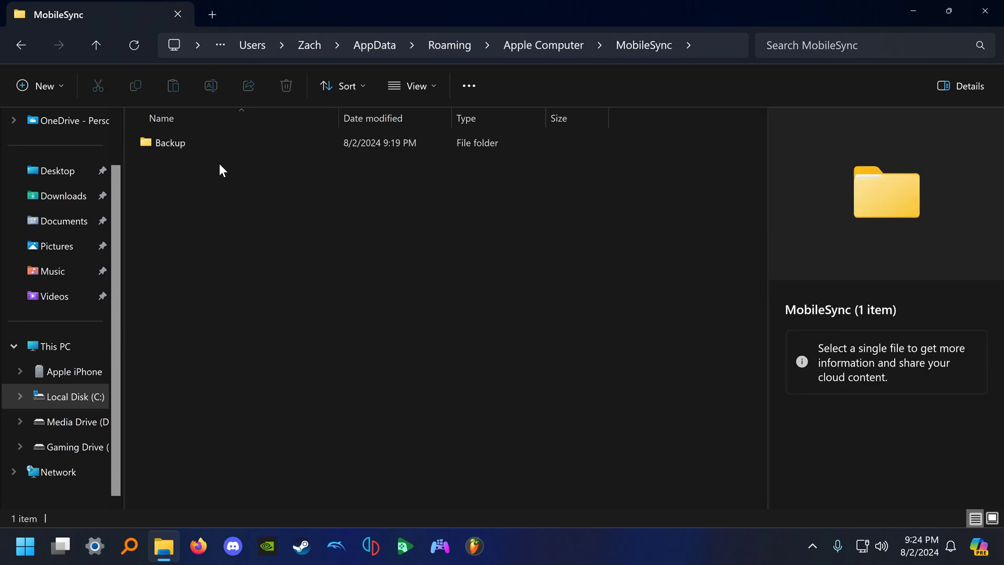
double_click(220, 145)
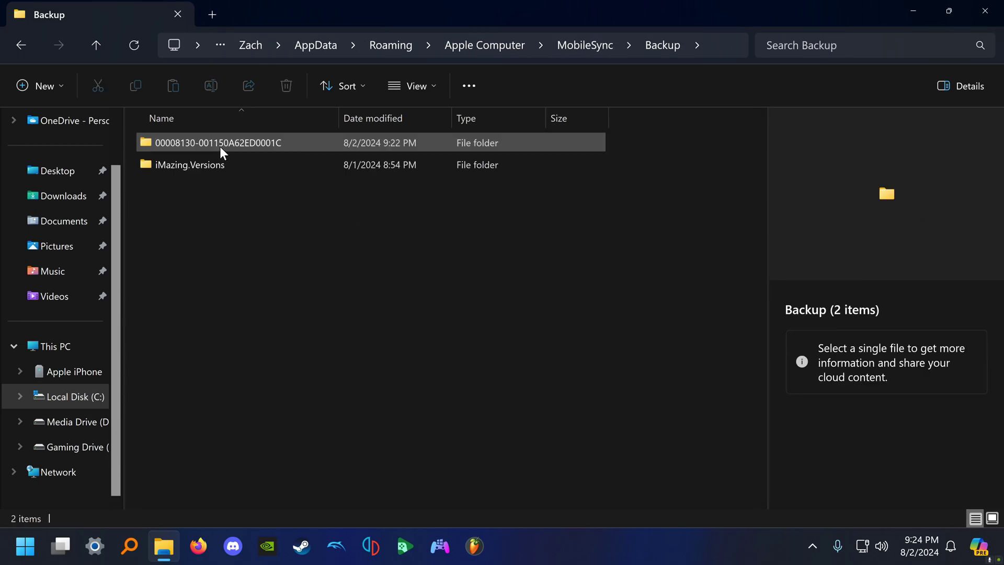
click(254, 146)
- Copy the iPhone backup folder onto the desktop, then close the Backup Explorer window
mouse_move(278, 142)
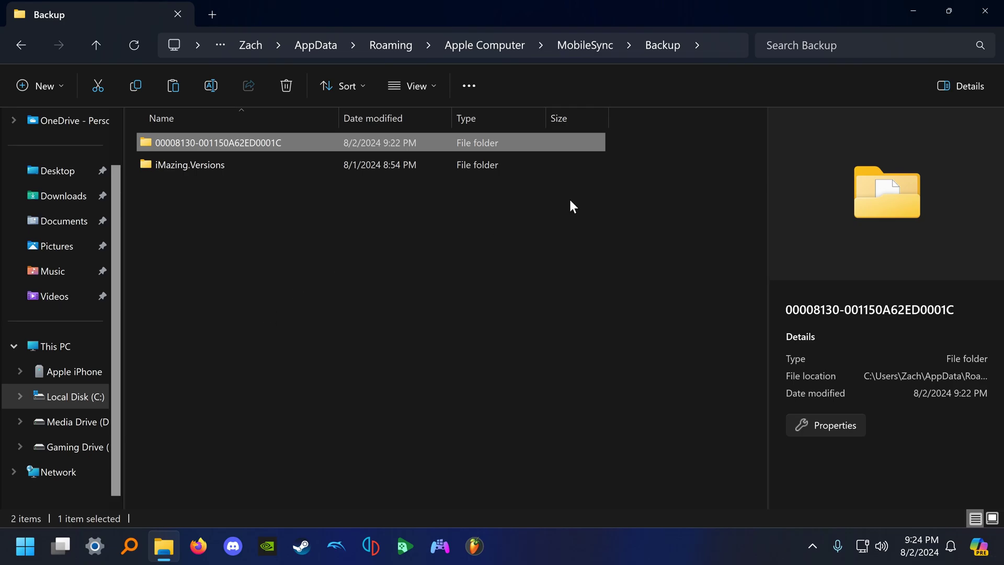
click(913, 11)
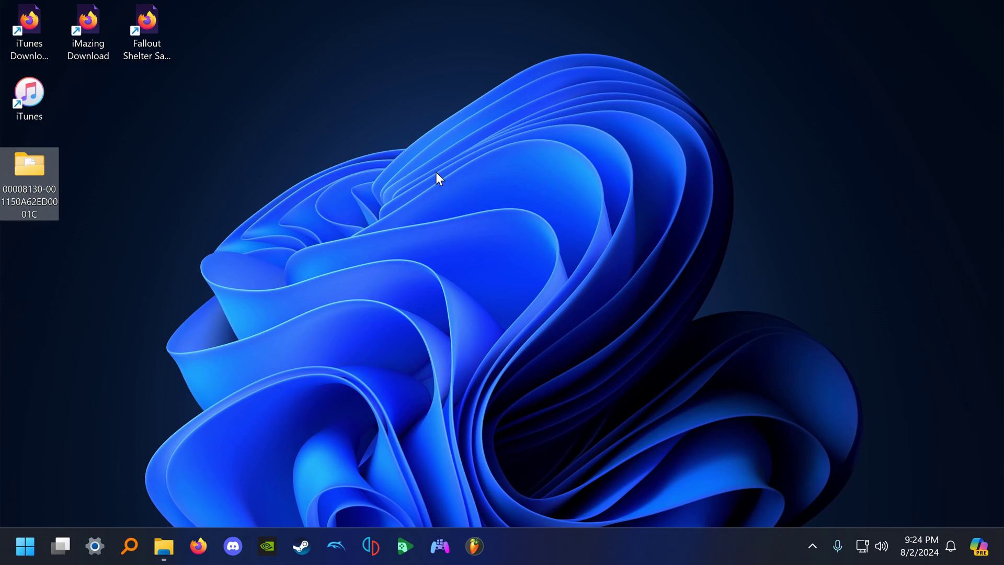
click(73, 390)
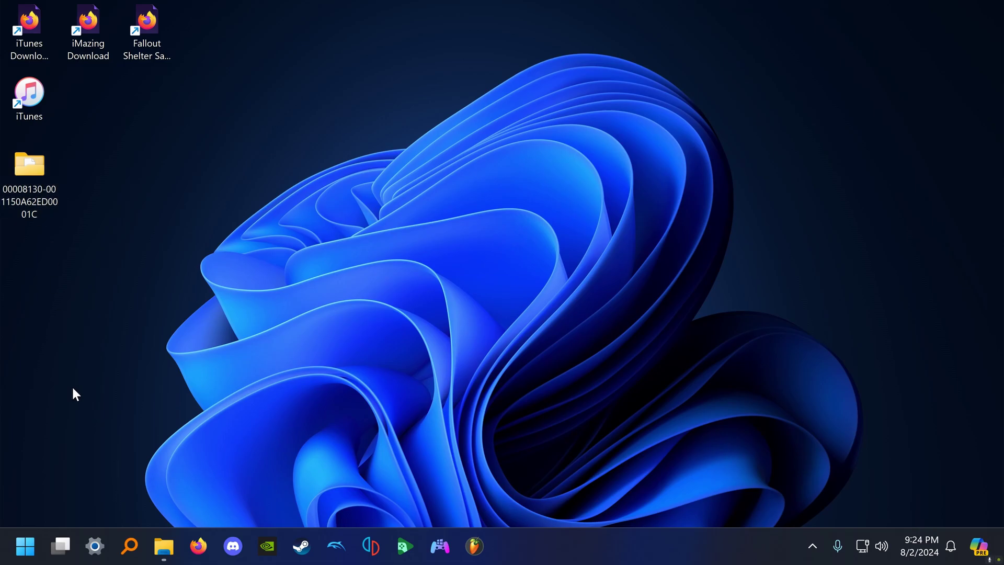
click(164, 546)
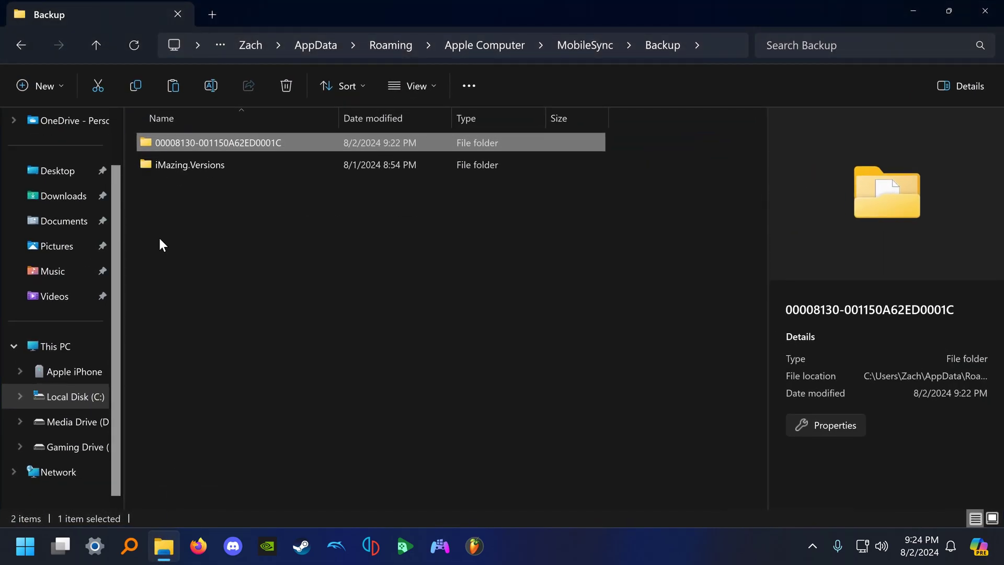
click(999, 7)
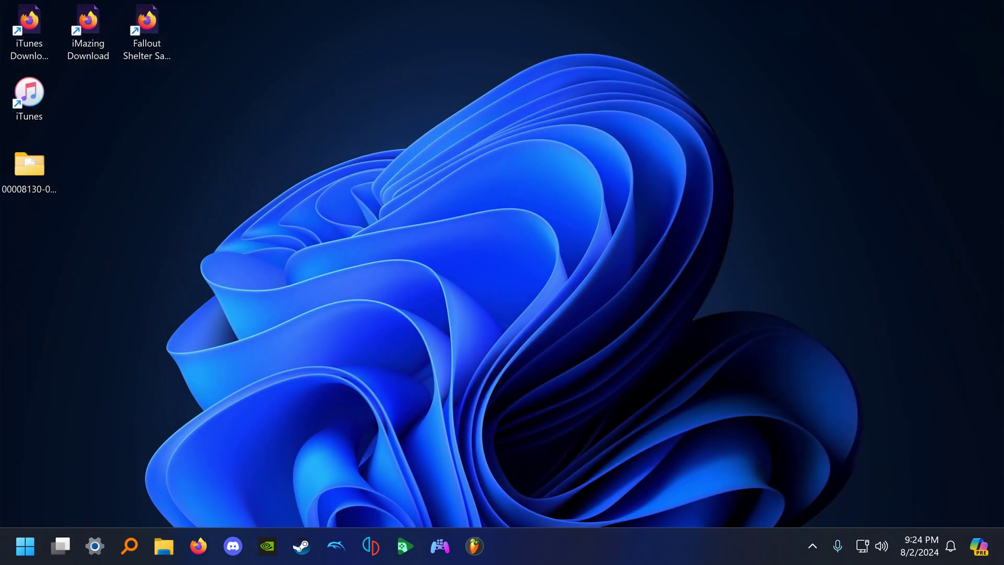
- Download iMazing3forWindows.exe (181 MB) from the iMazing site and run it
double_click(99, 32)
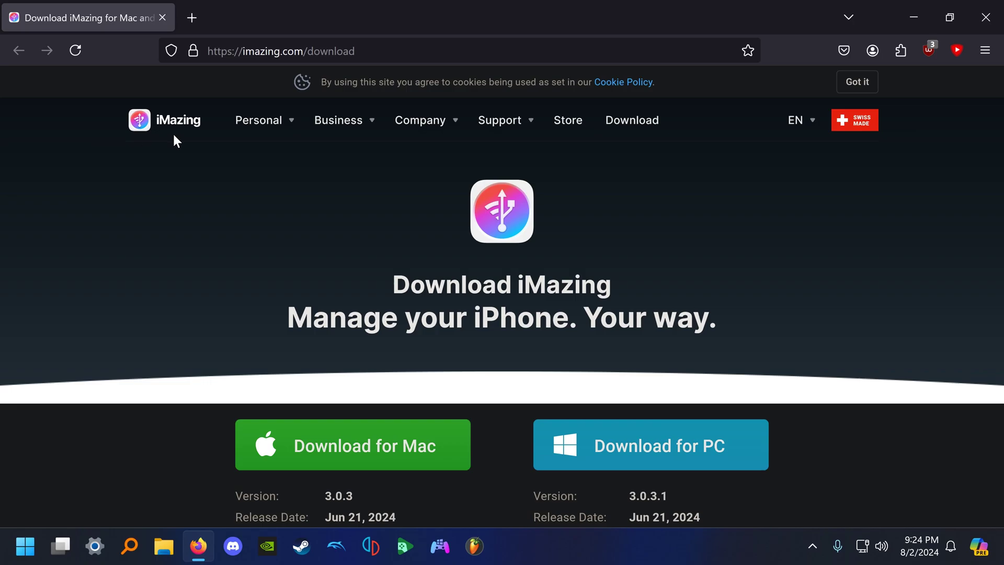
scroll(486, 159, down, 2)
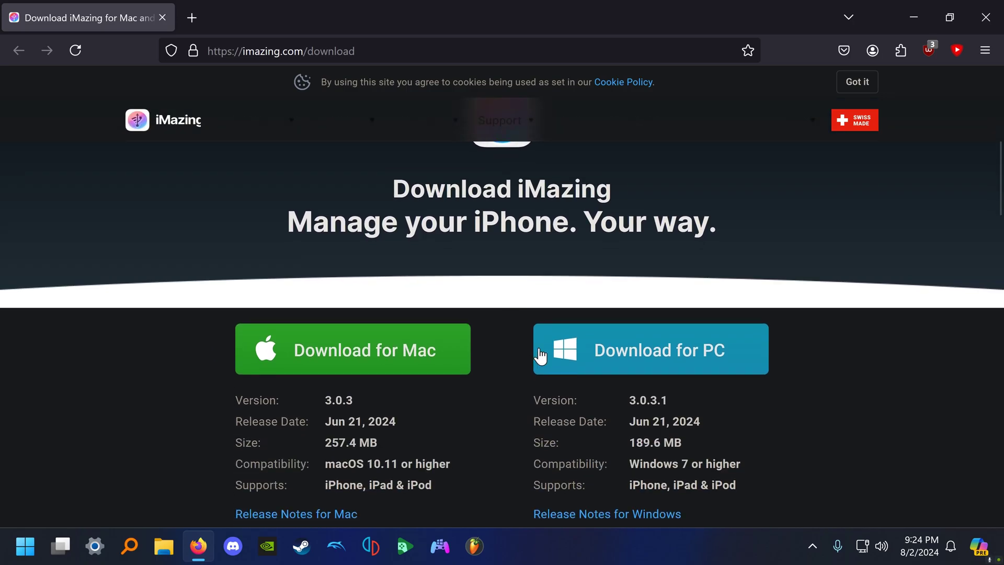
click(602, 352)
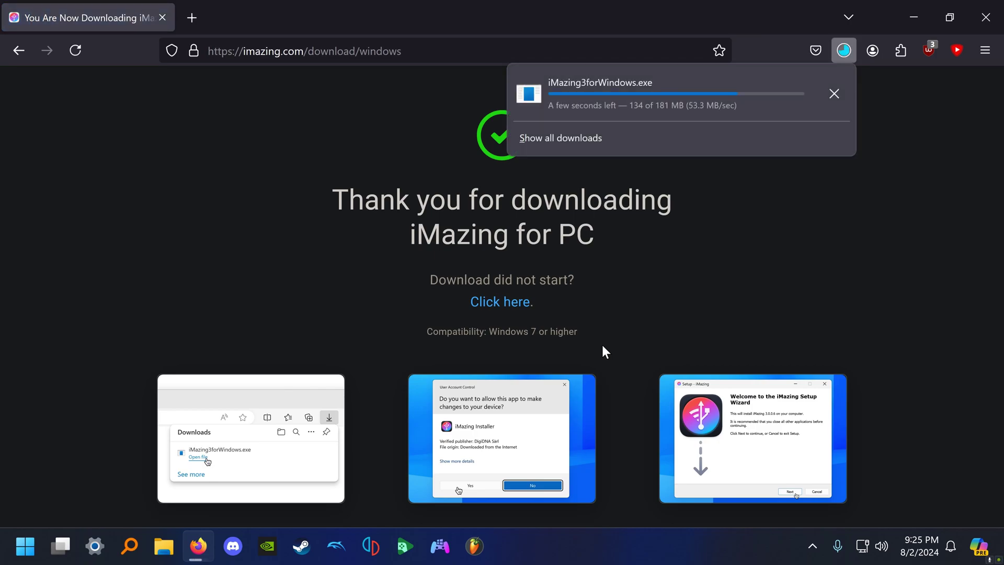
click(664, 96)
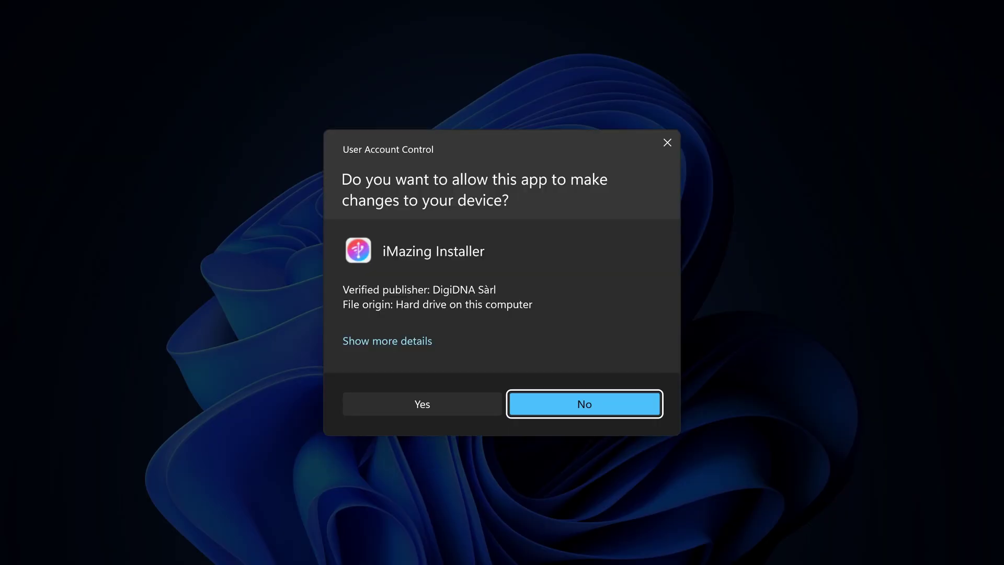
- Install iMazing to C:\Program Files\DigiDNA\iMazing, accepting the license and keeping the desktop shortcut
click(440, 406)
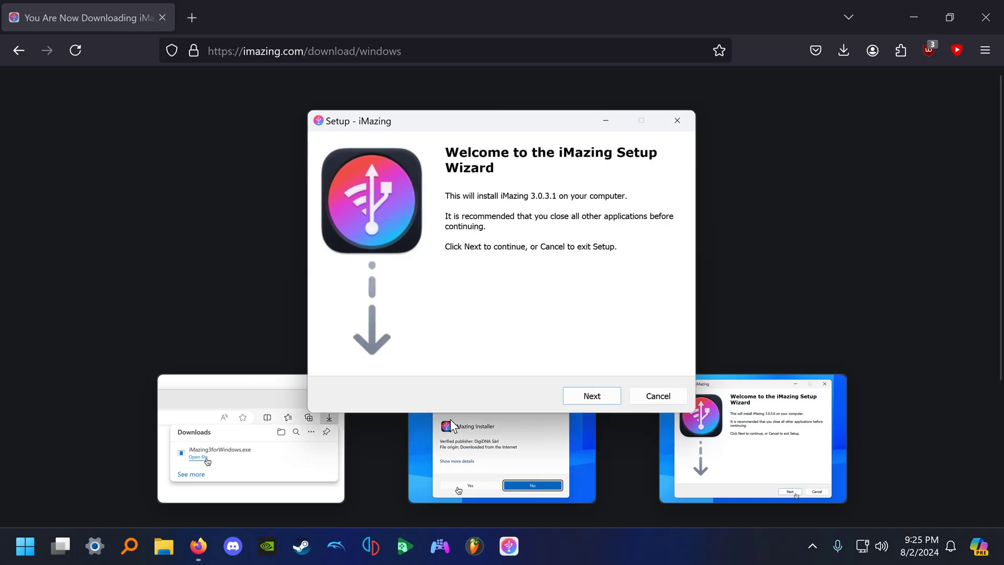
click(608, 401)
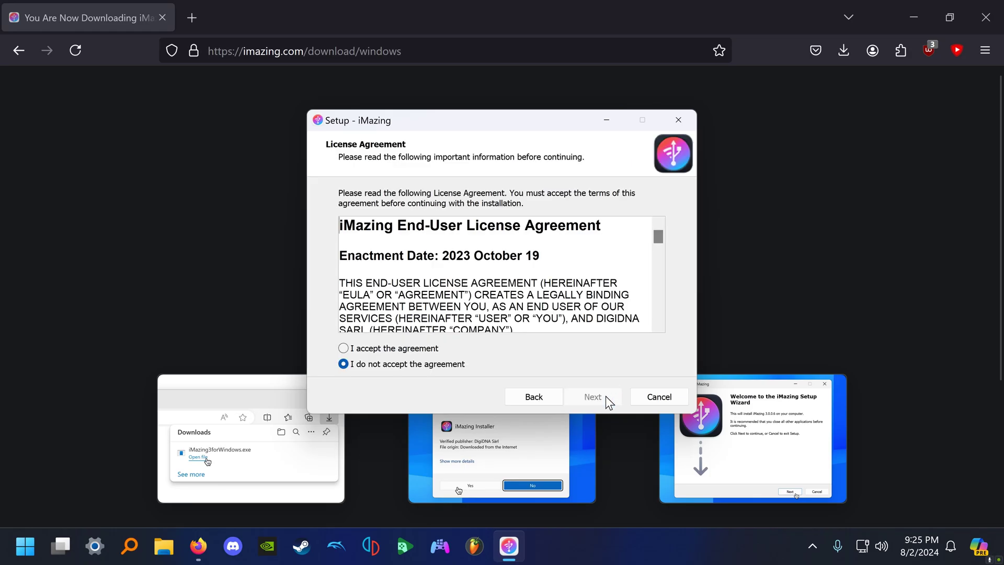
click(417, 349)
click(590, 398)
click(591, 398)
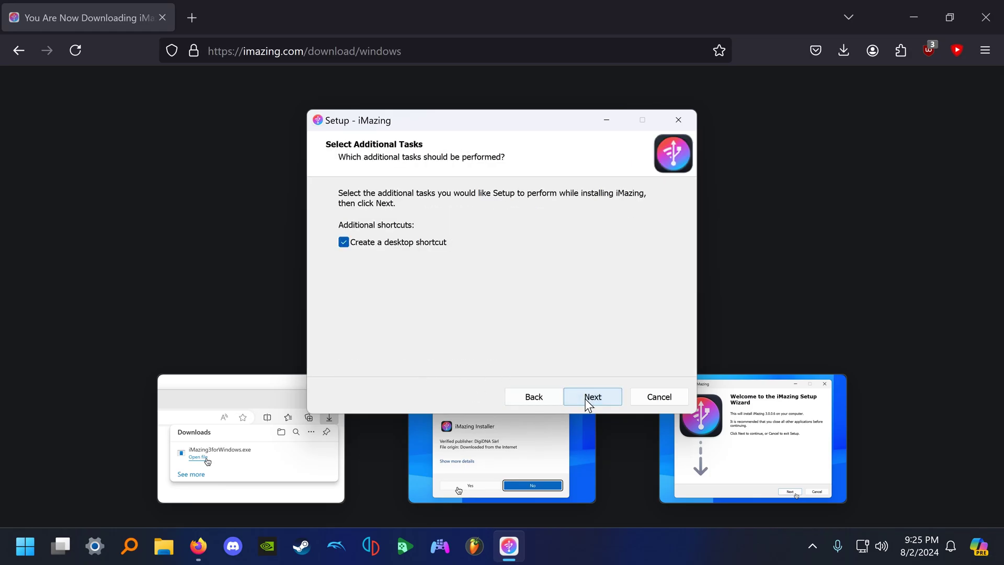
click(586, 400)
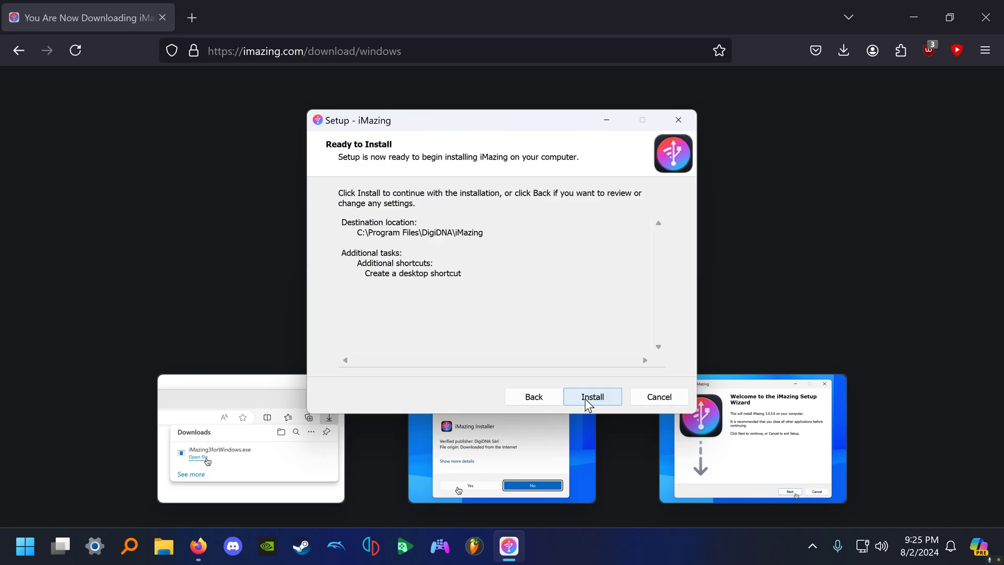
click(586, 400)
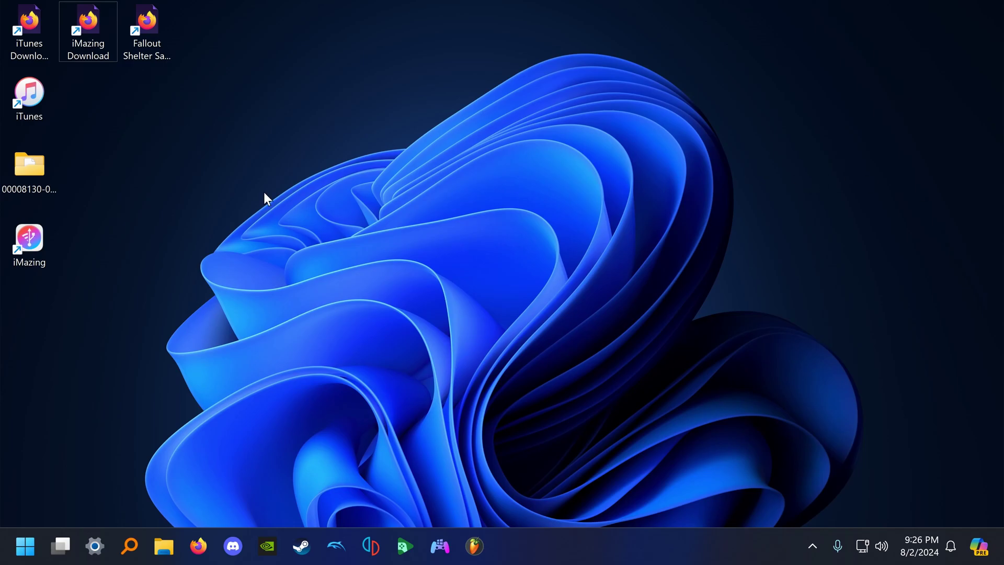
- Launch iMazing in trial mode to list the archived iPhone backup dated 8/2/2024
double_click(33, 237)
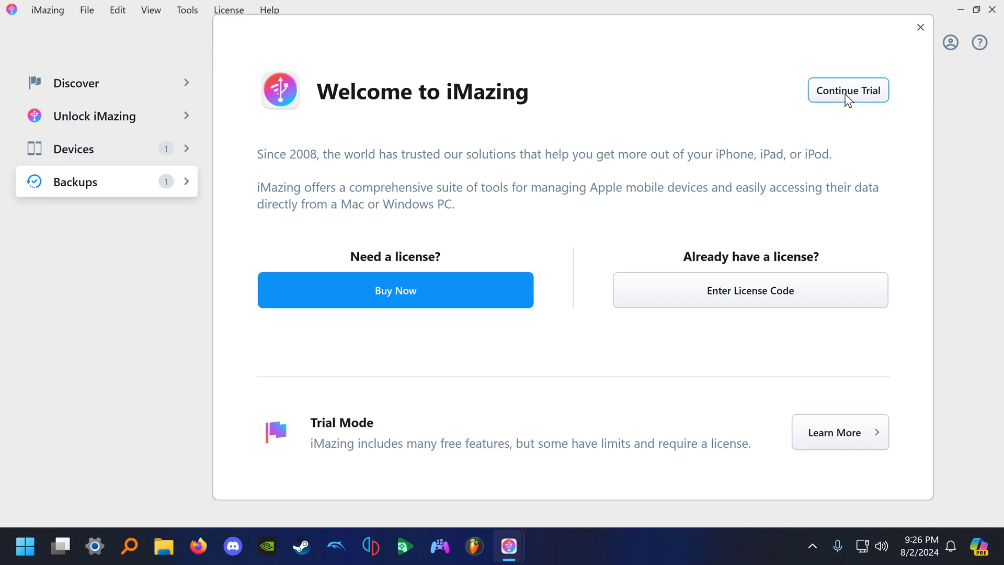
click(845, 96)
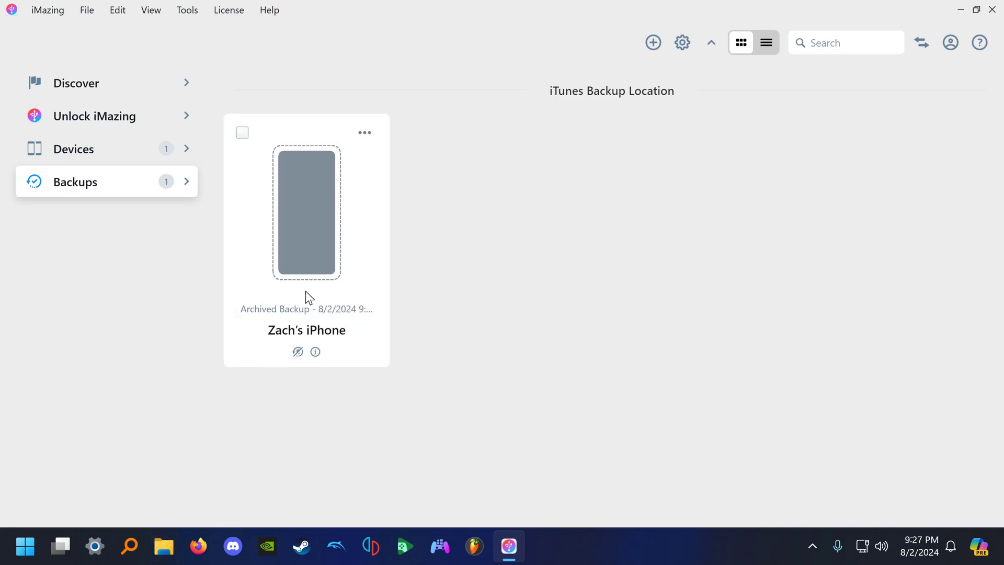
- Browse the archived backup's 139 apps and open Fallout Shelter's folder
click(300, 252)
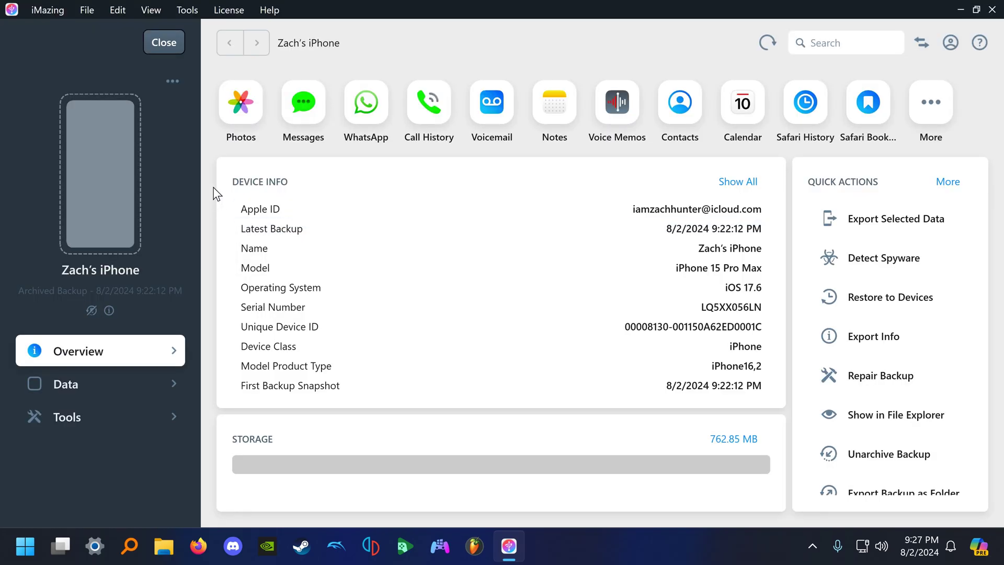
click(130, 378)
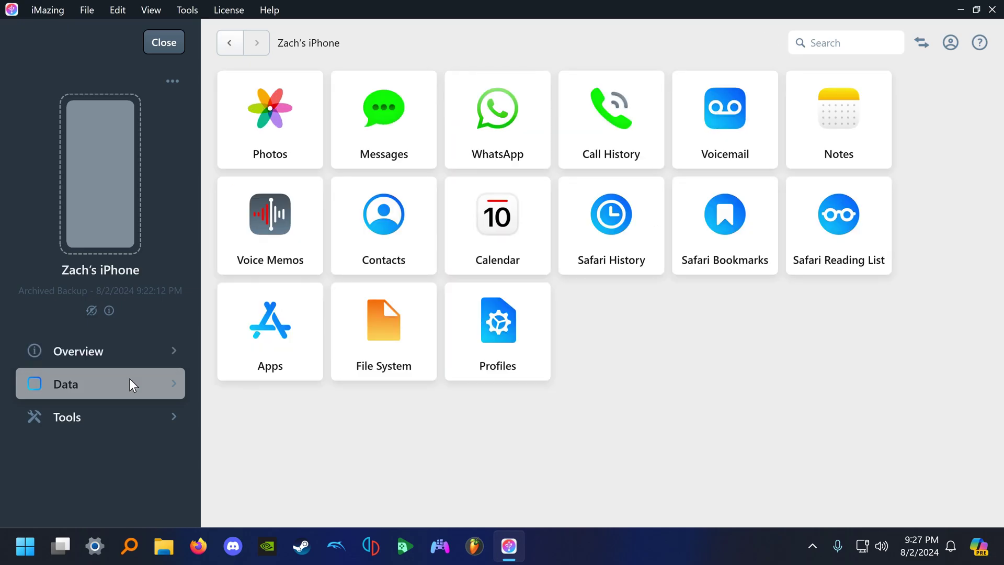
click(285, 331)
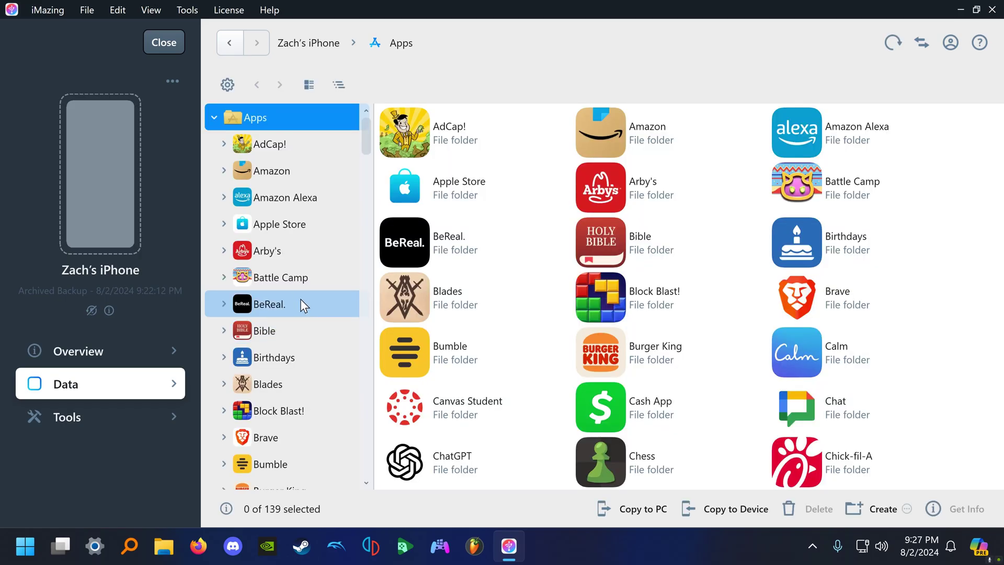
scroll(494, 243, down, 5)
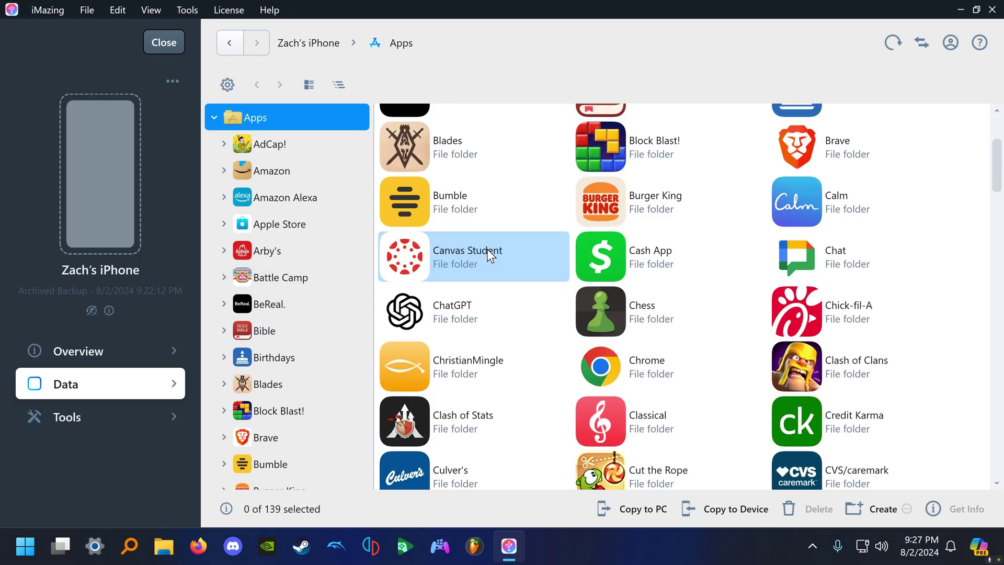
scroll(479, 258, down, 6)
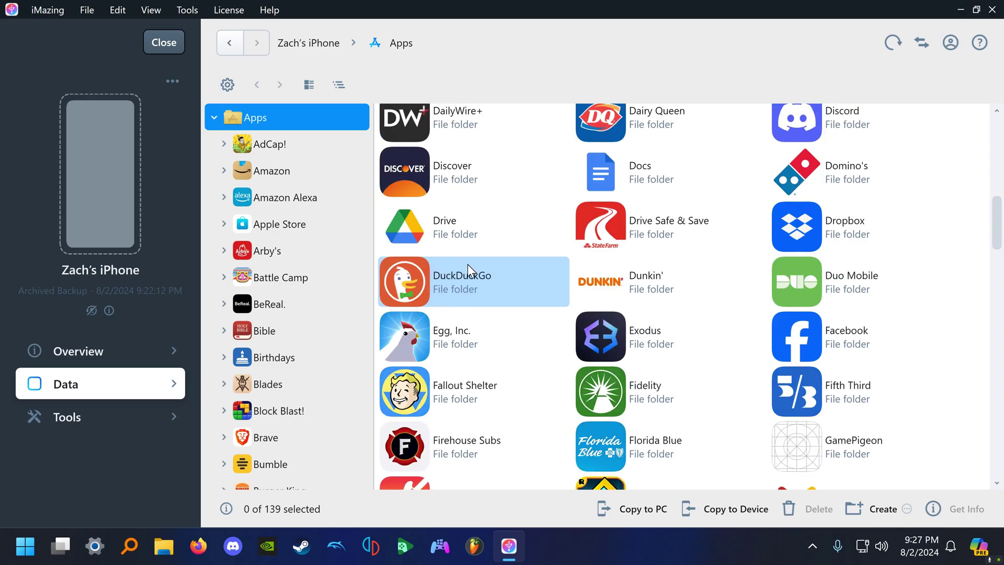
double_click(496, 356)
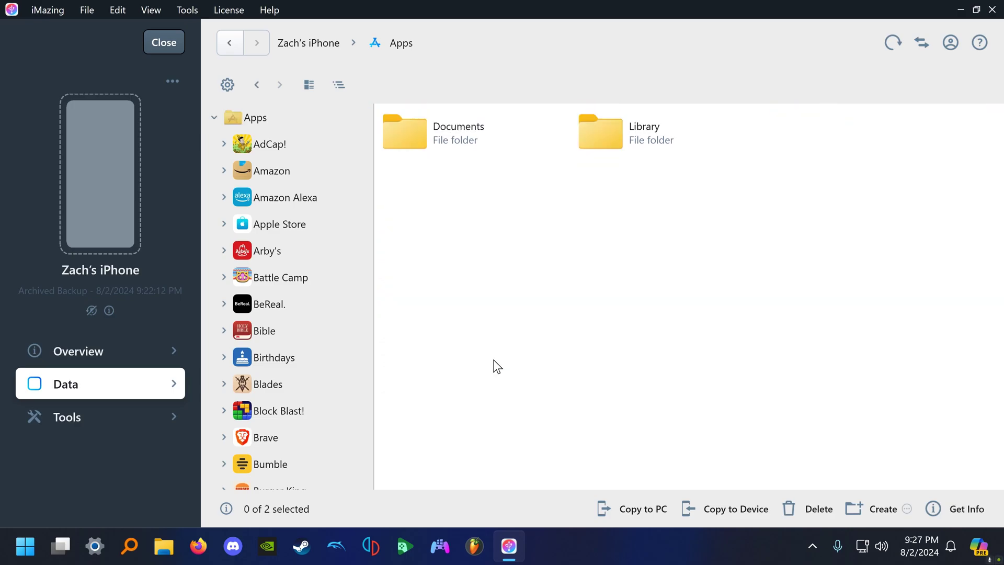
- Look inside Fallout Shelter's Documents folder to locate the Vault1.sav save file
click(489, 139)
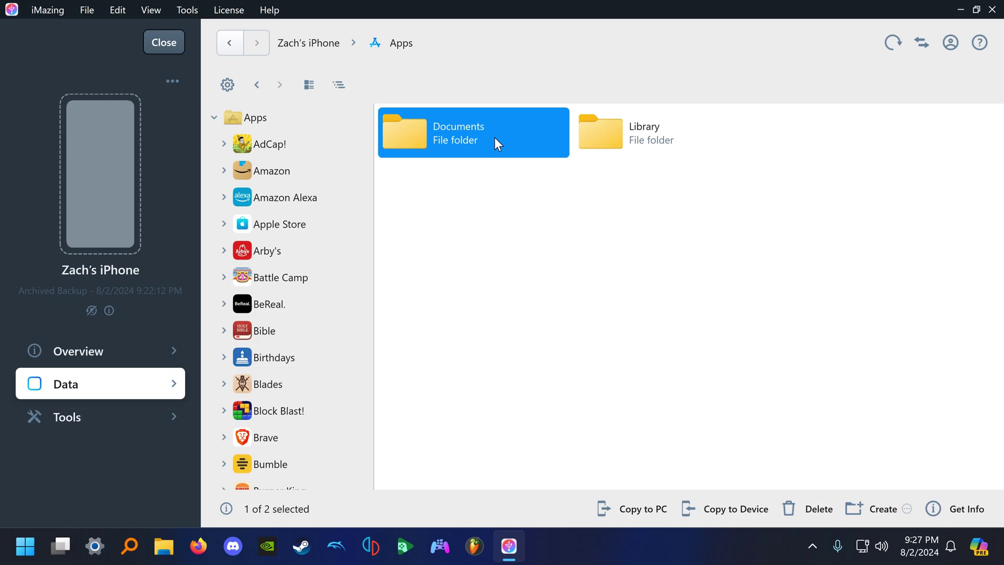
right_click(495, 143)
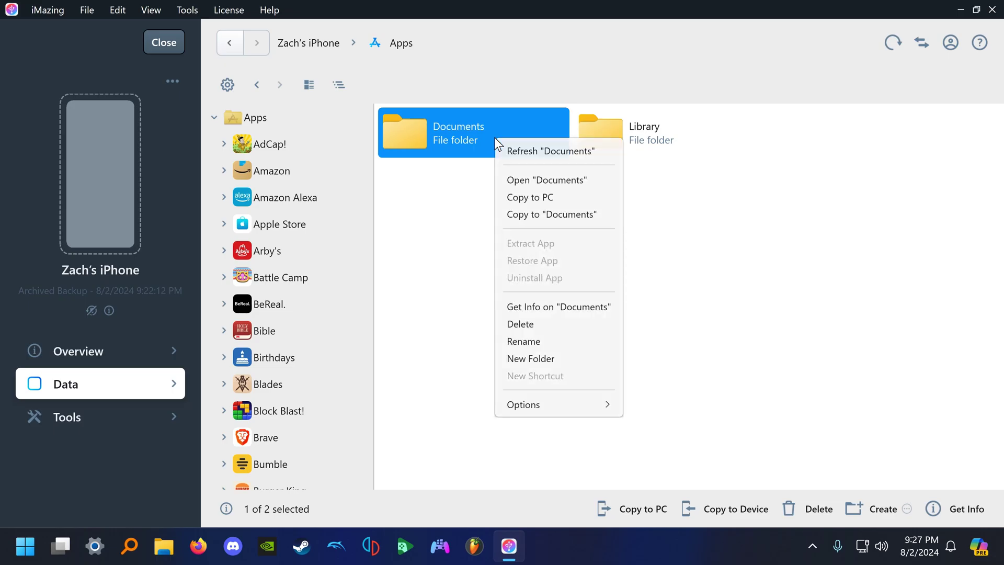
double_click(475, 139)
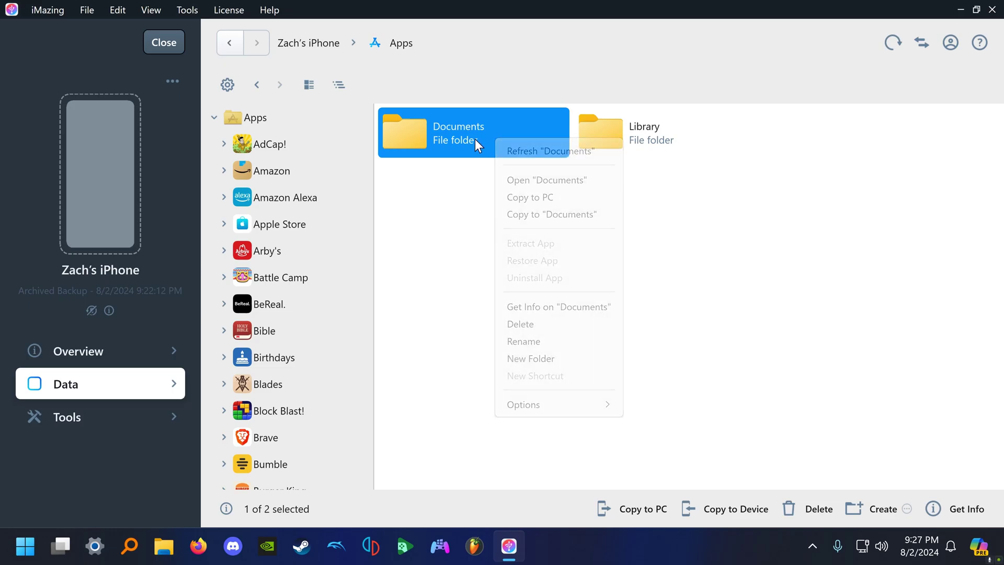
scroll(523, 303, down, 1)
scroll(523, 300, down, 1)
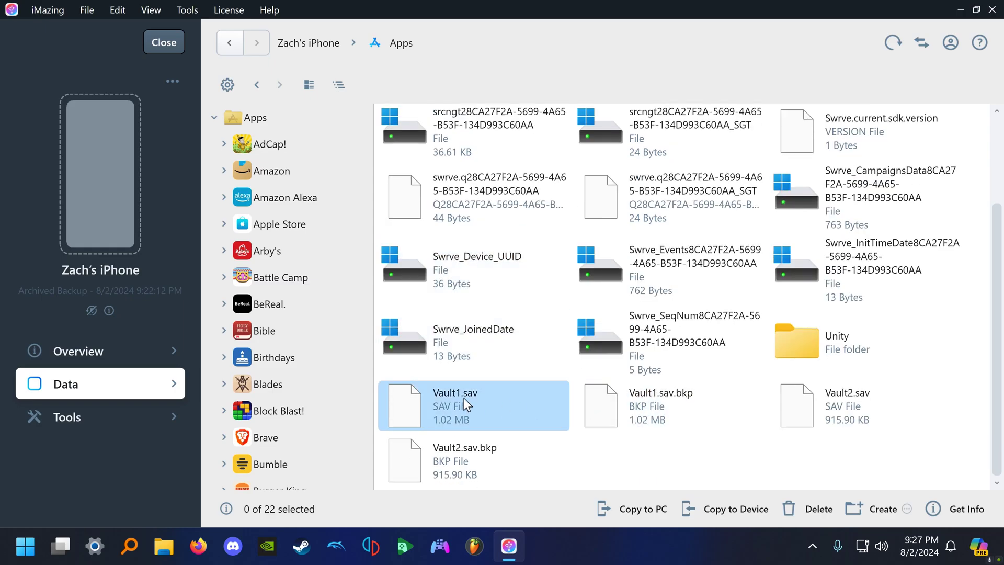
click(438, 400)
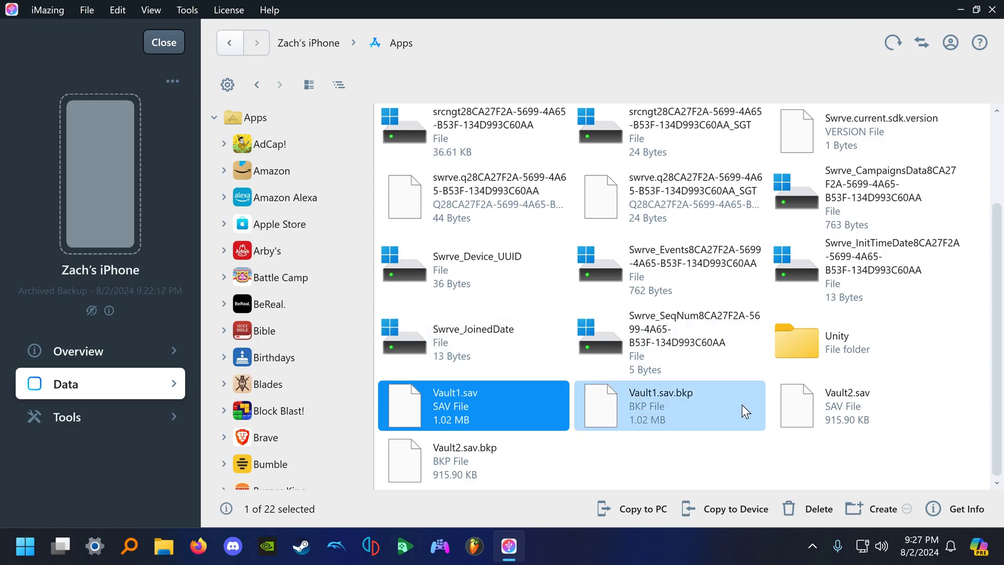
click(256, 85)
- Copy the Documents folder to the PC's Downloads folder, continuing past the trial prompt
click(457, 130)
right_click(474, 140)
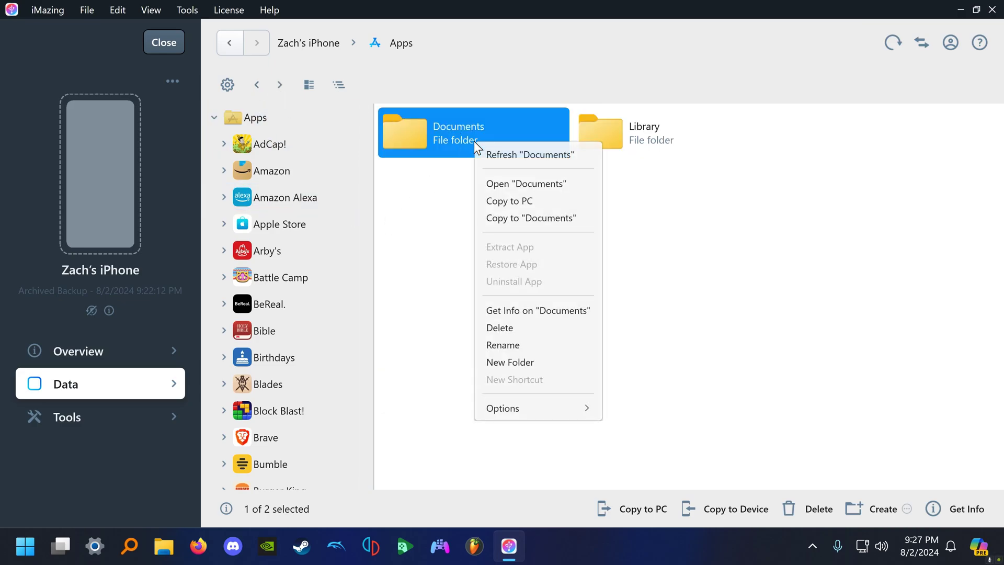
click(529, 202)
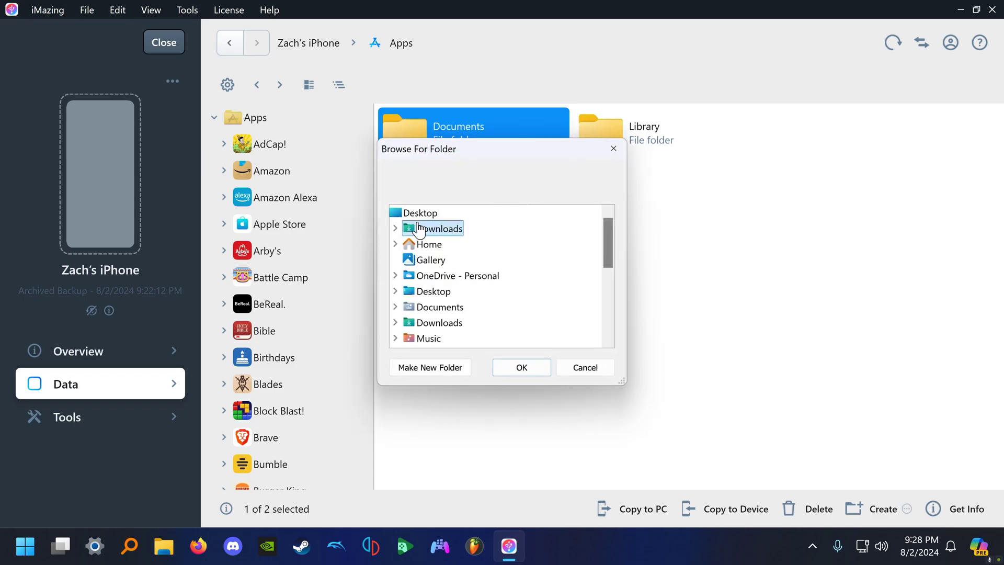
click(395, 229)
click(512, 369)
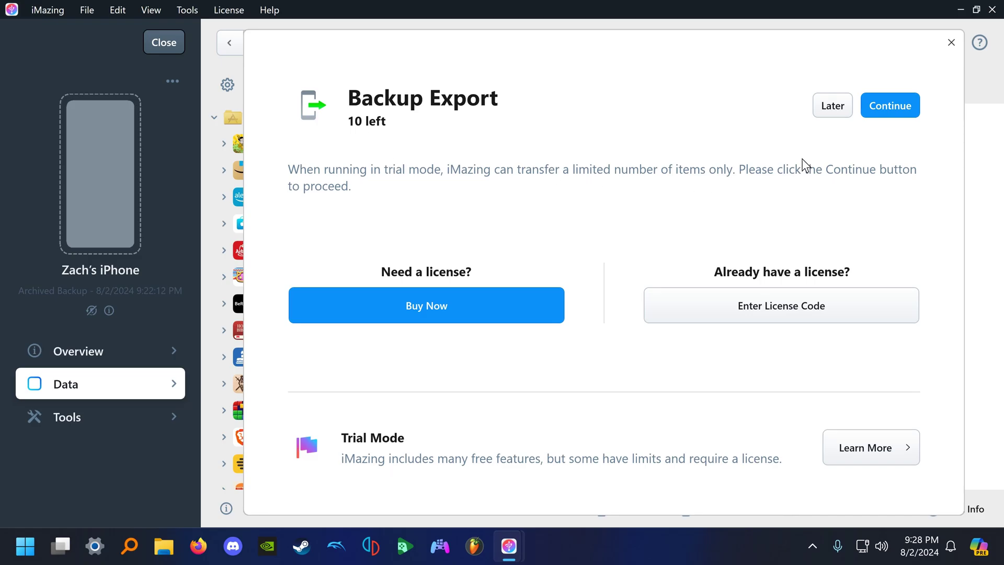
click(892, 111)
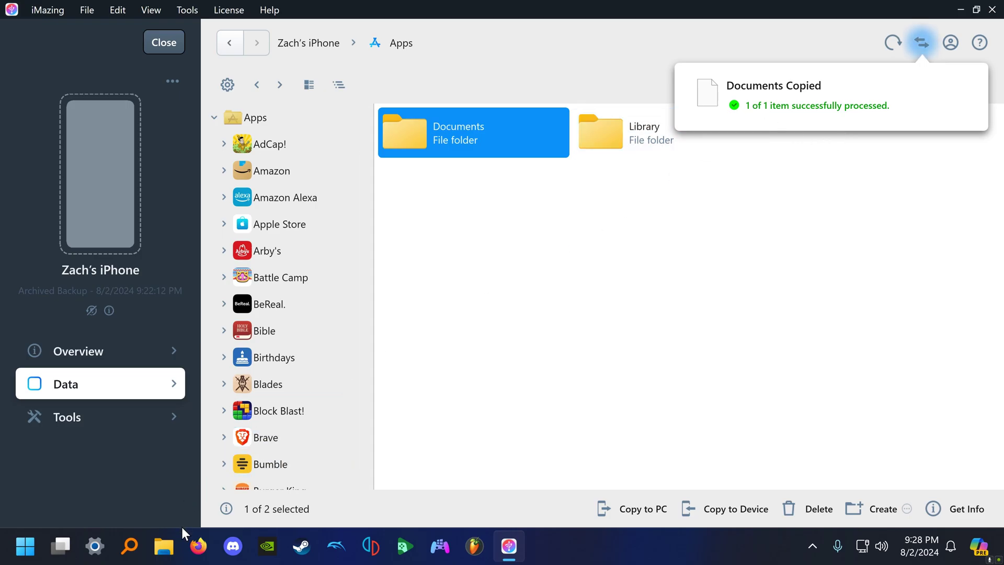
click(163, 554)
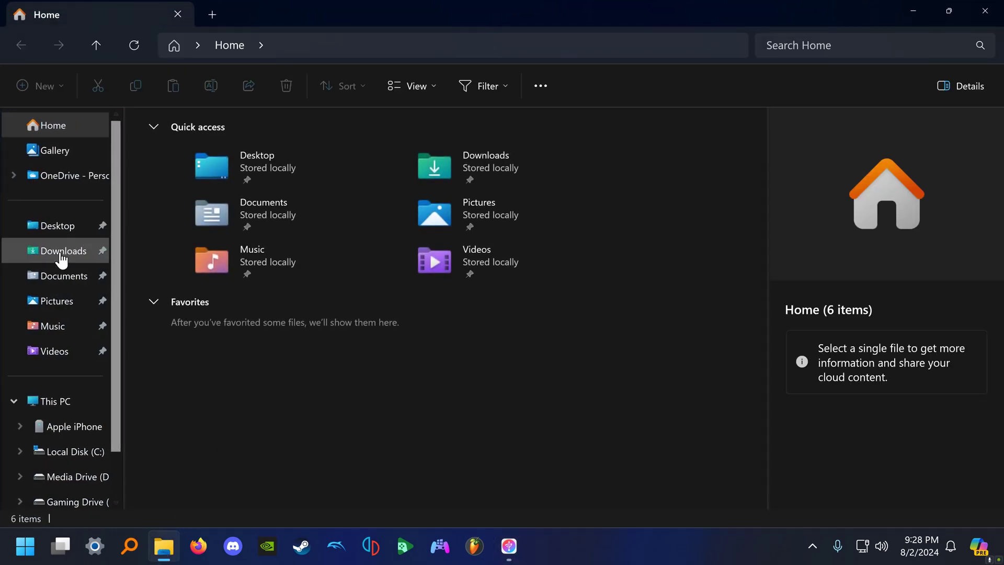
click(61, 254)
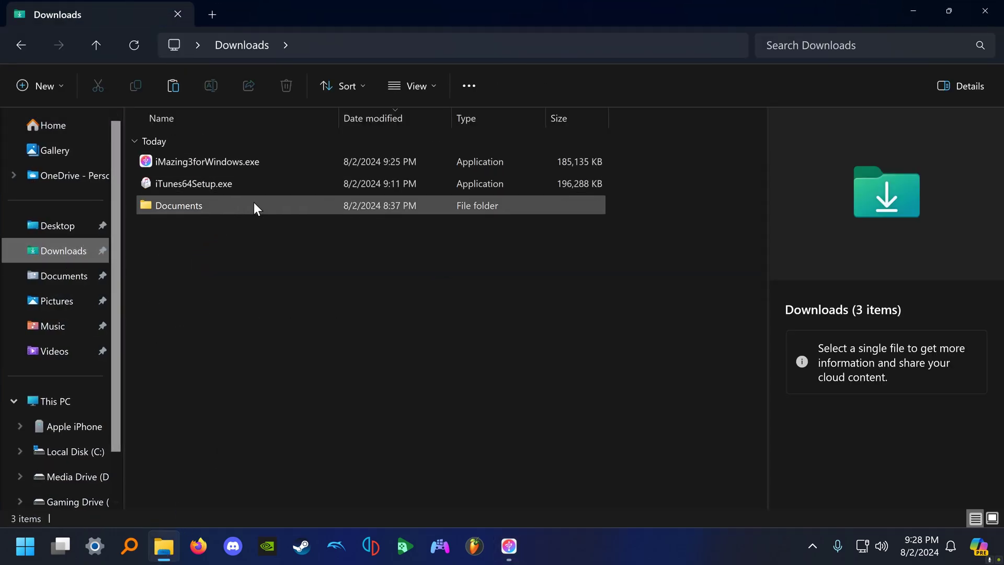
double_click(234, 204)
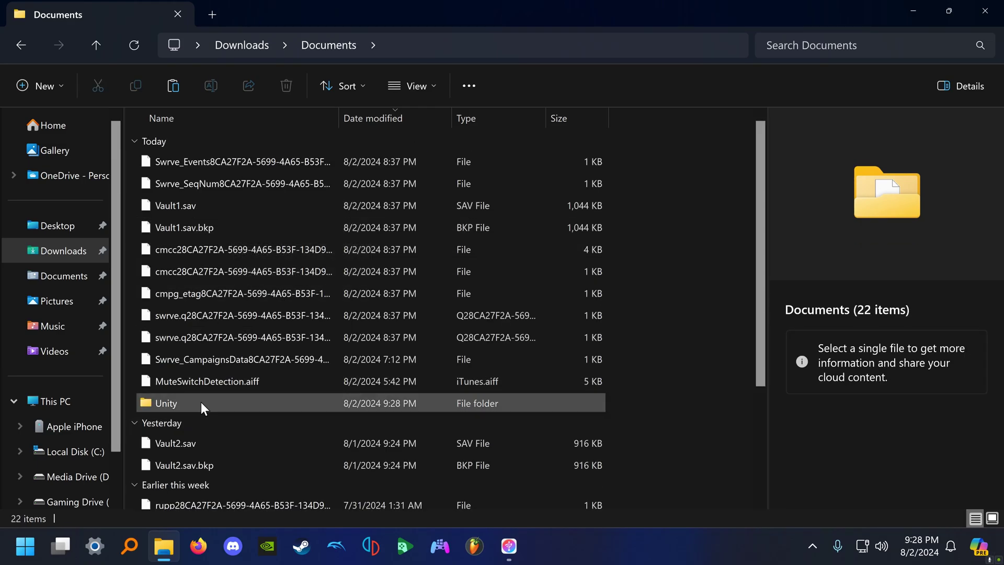
scroll(201, 401, down, 3)
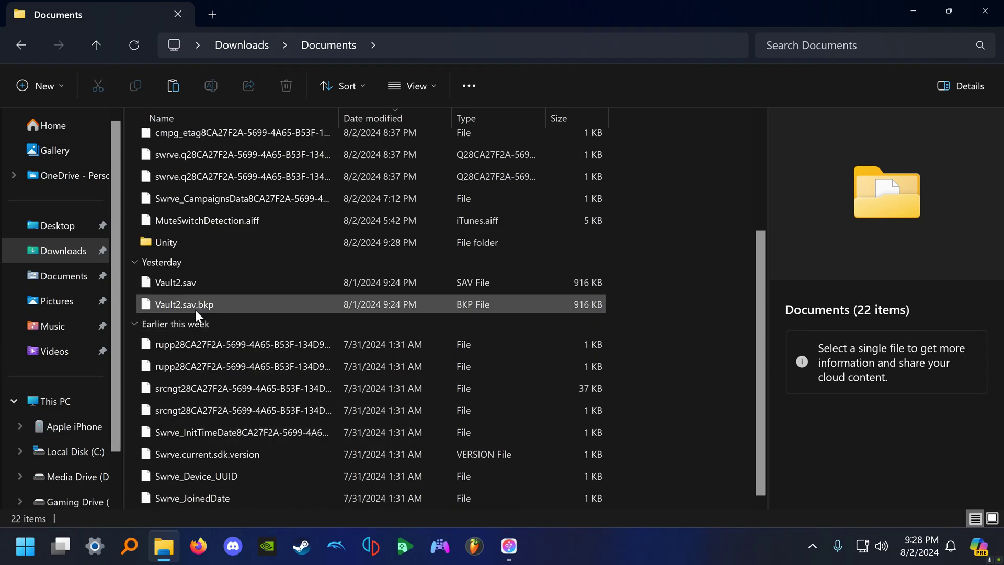
scroll(202, 294, up, 3)
click(403, 211)
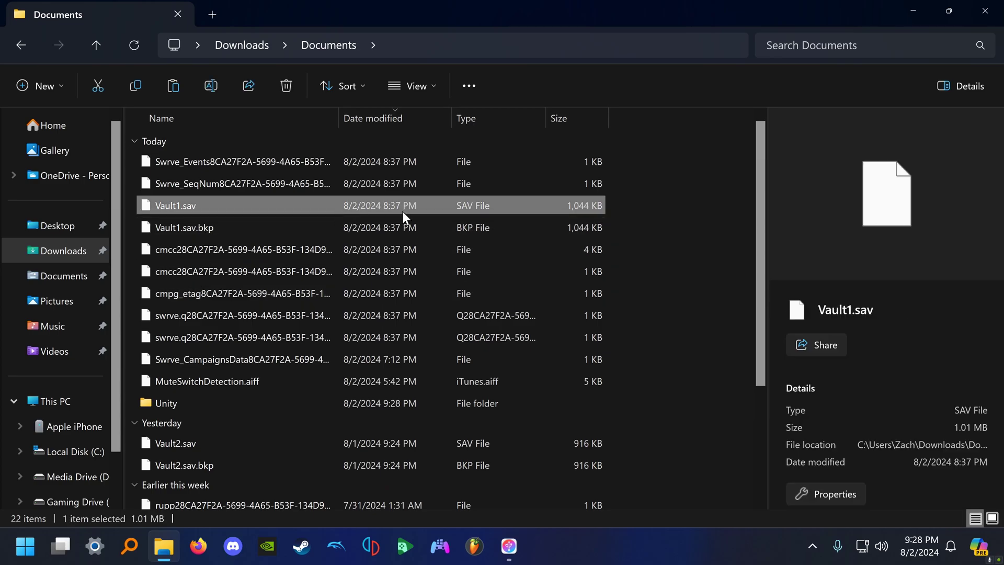
click(684, 205)
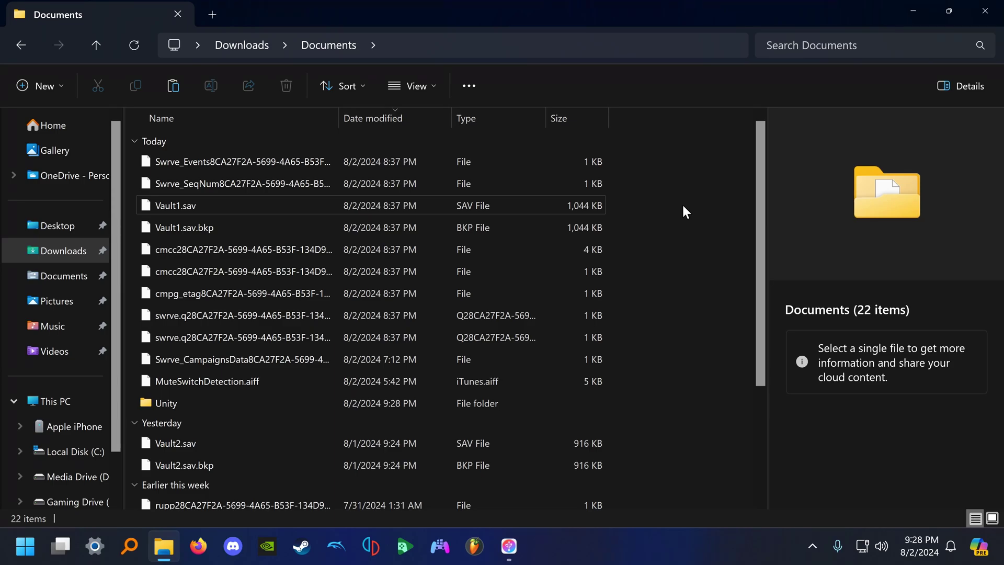
click(904, 13)
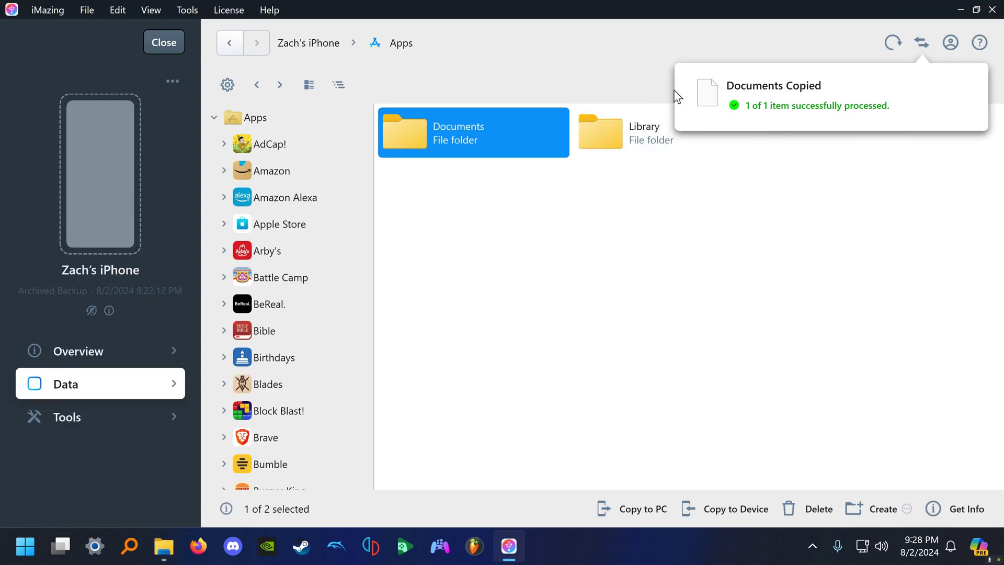
- Minimize iMazing and launch the Fallout Shelter Save Editor shortcut in Firefox
click(956, 11)
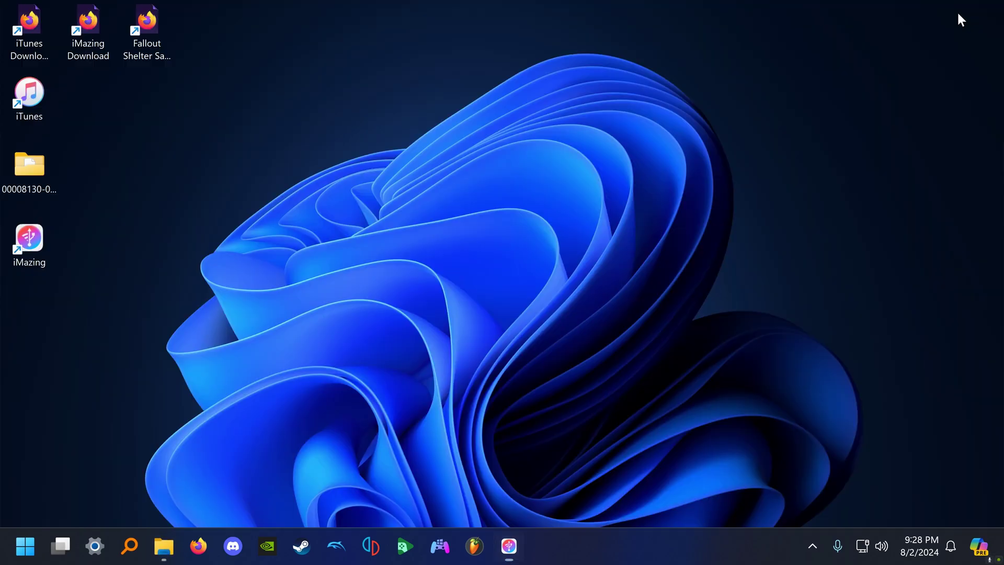
click(146, 26)
double_click(166, 20)
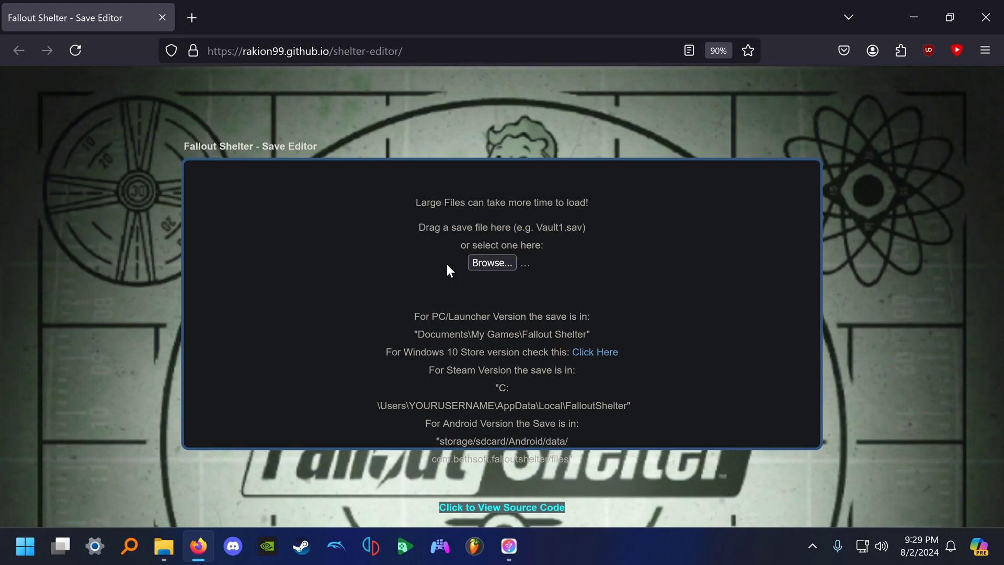
- Load Vault1.sav from Downloads\Documents into the save editor
click(495, 265)
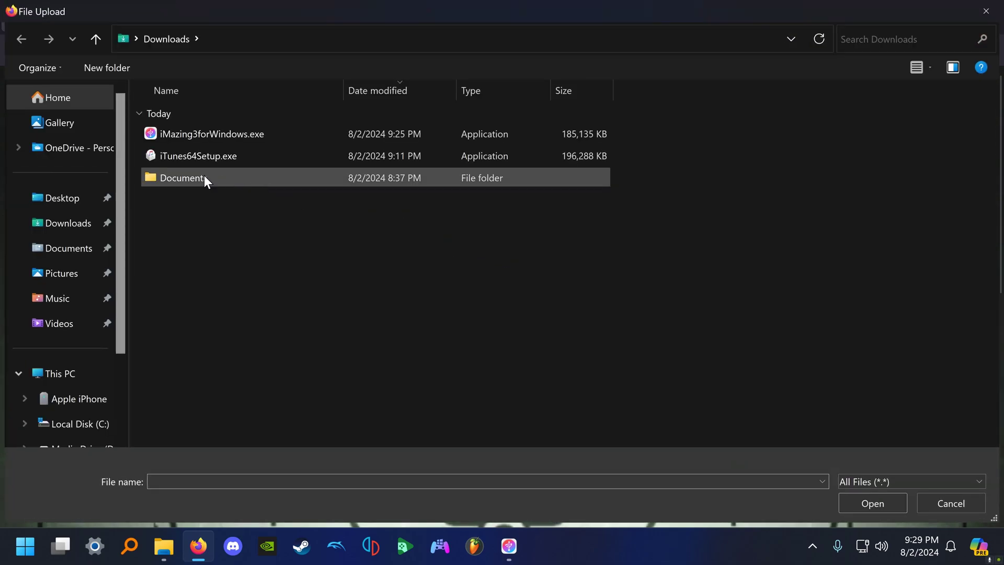
click(80, 423)
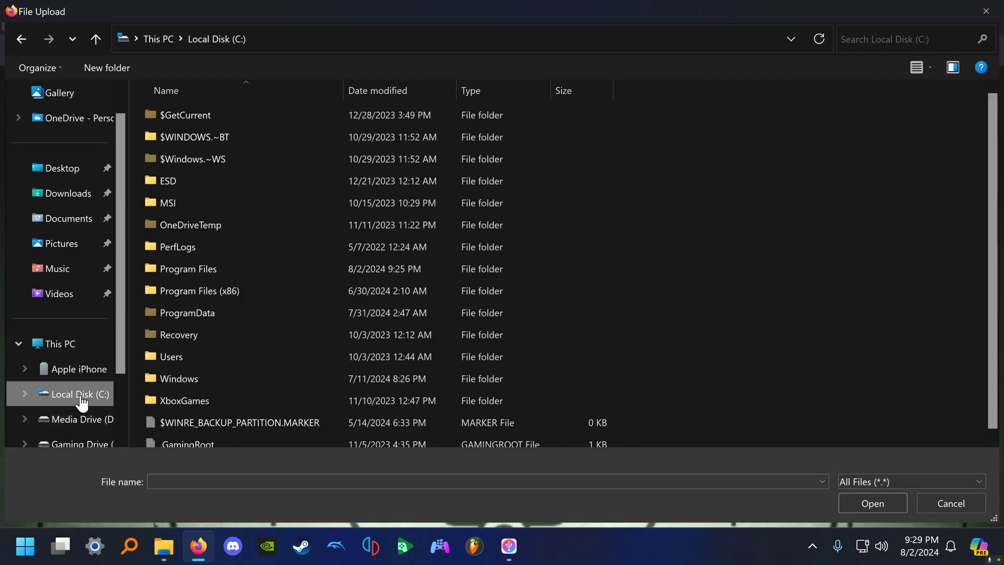
click(71, 195)
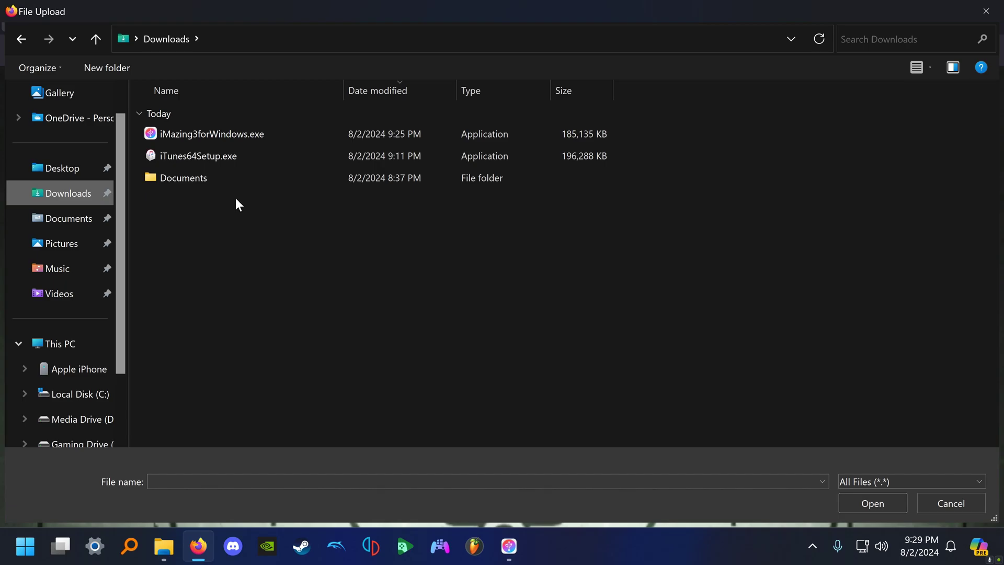
double_click(233, 177)
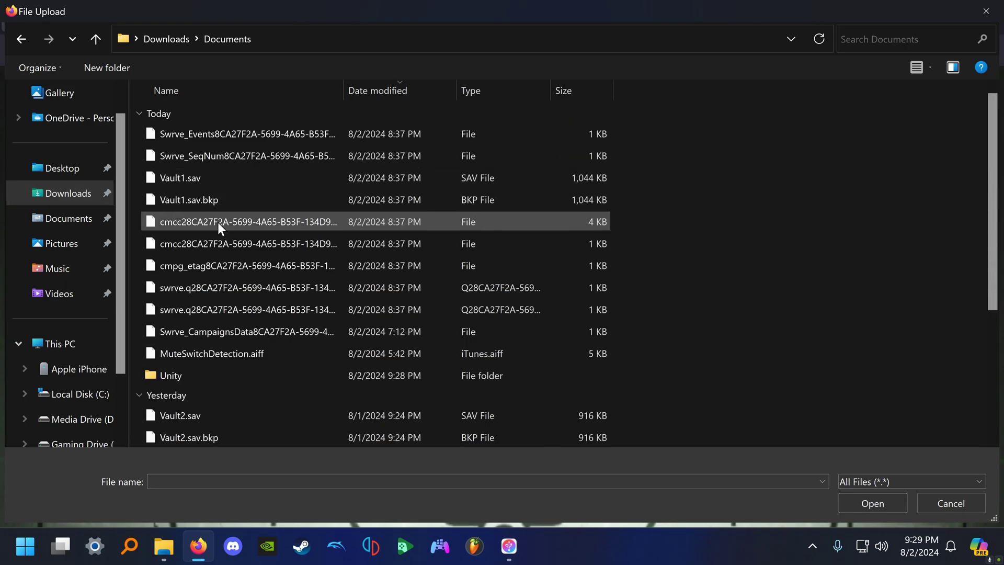
click(231, 181)
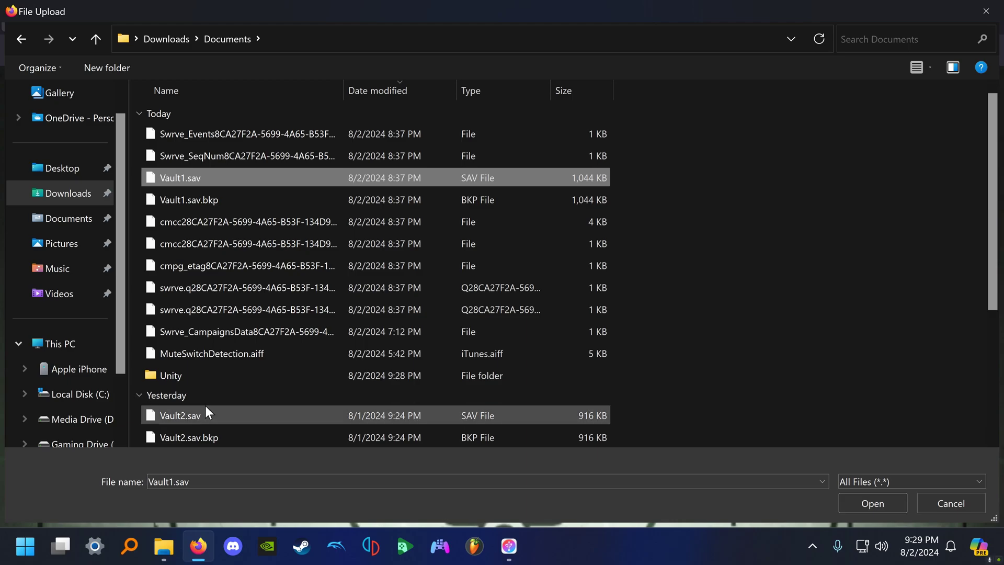
scroll(204, 413, down, 2)
scroll(203, 419, up, 2)
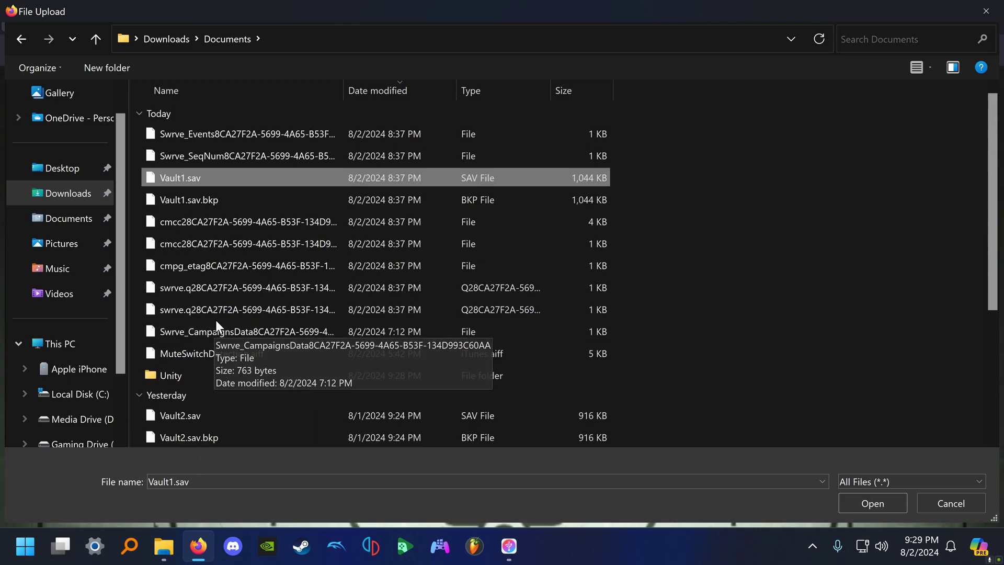
double_click(232, 178)
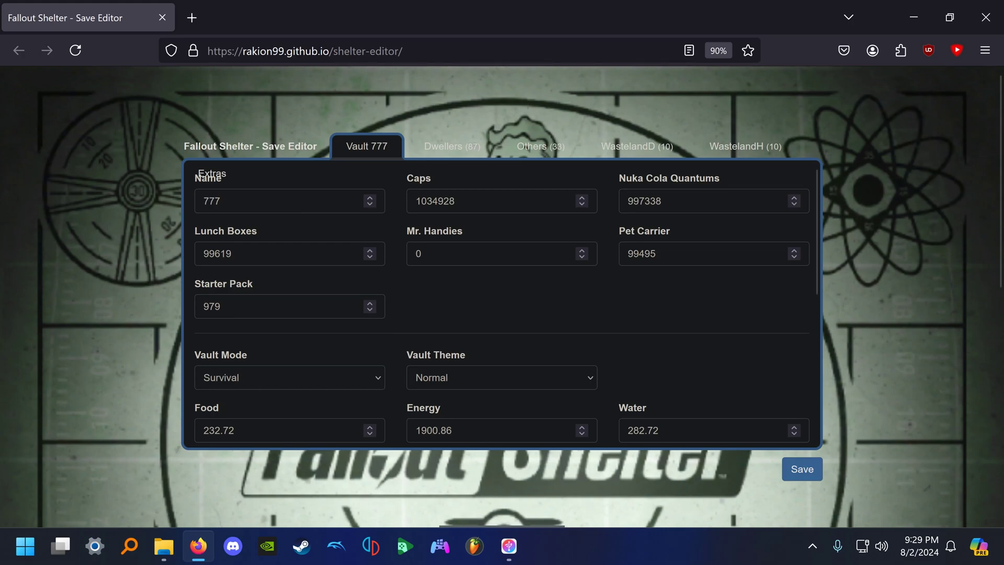
- Select the Caps 1034928, Nuka Cola Quantums 997338 and Lunch Boxes 99619 values
drag(457, 201, 381, 220)
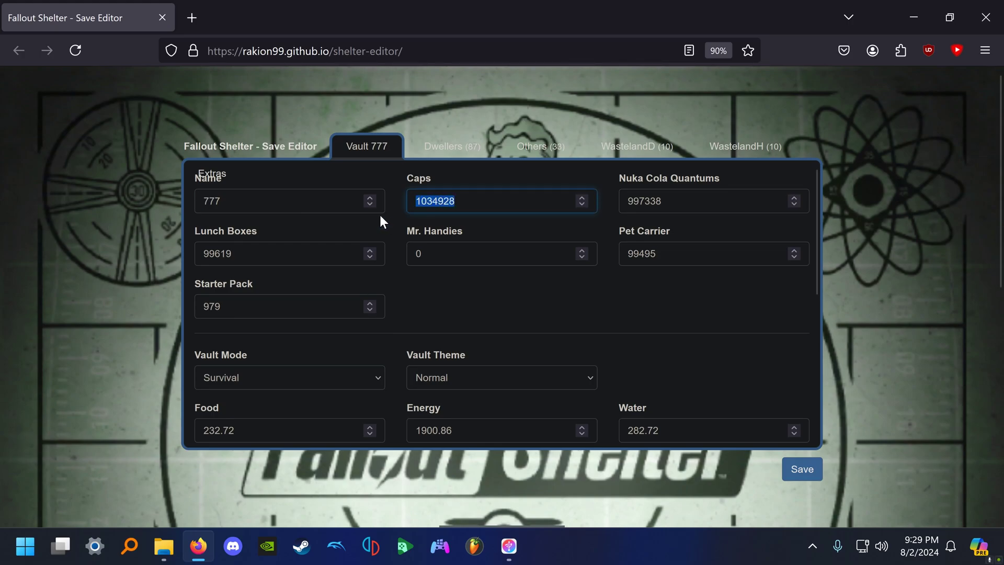
drag(663, 201, 574, 222)
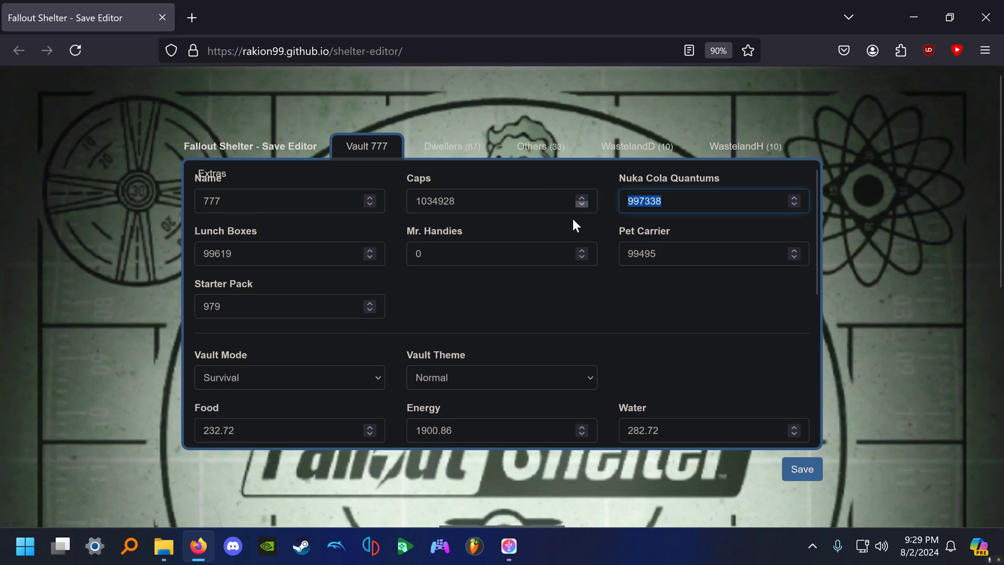
drag(234, 254, 159, 259)
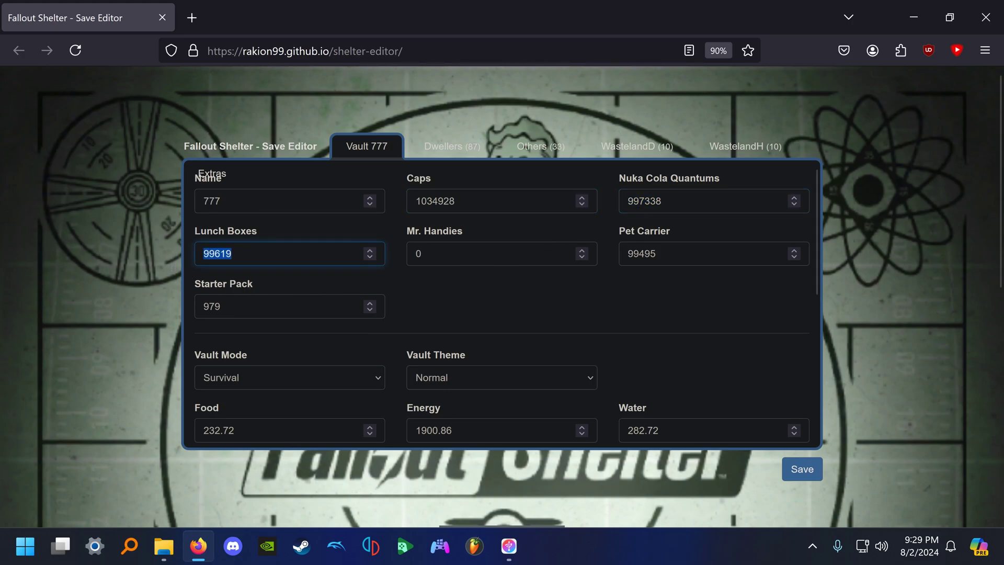
key(Tab)
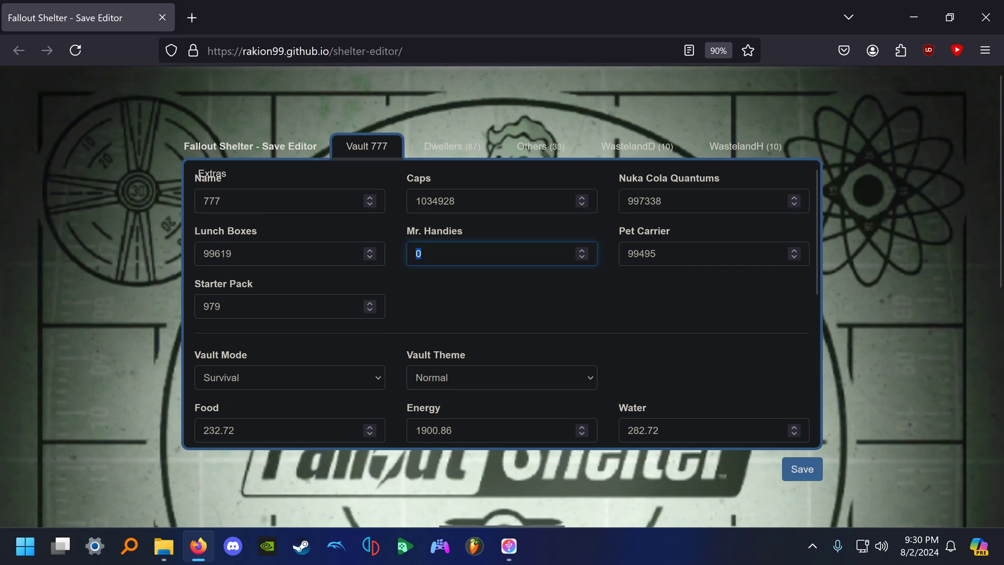
key(Tab)
key(Tab)
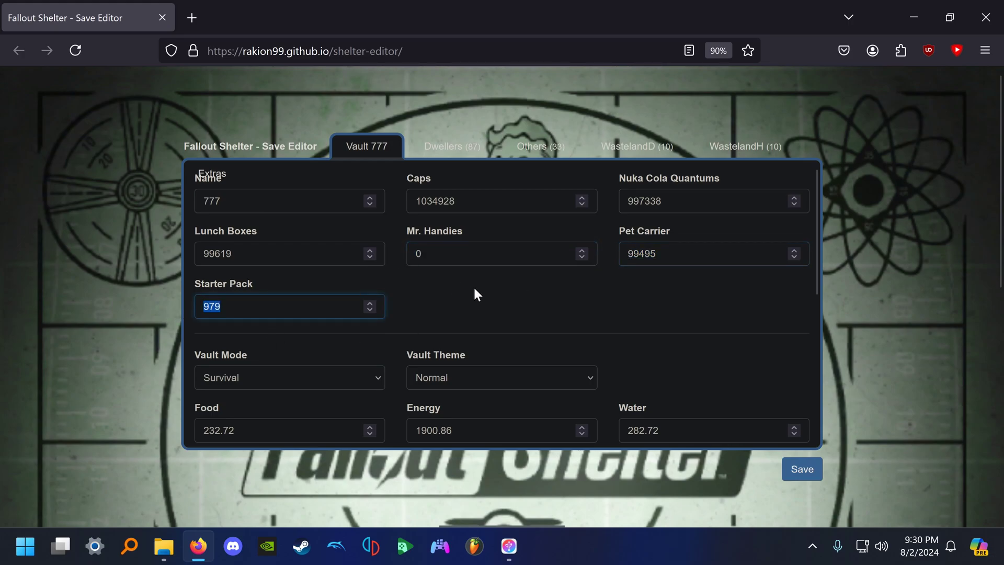
click(482, 308)
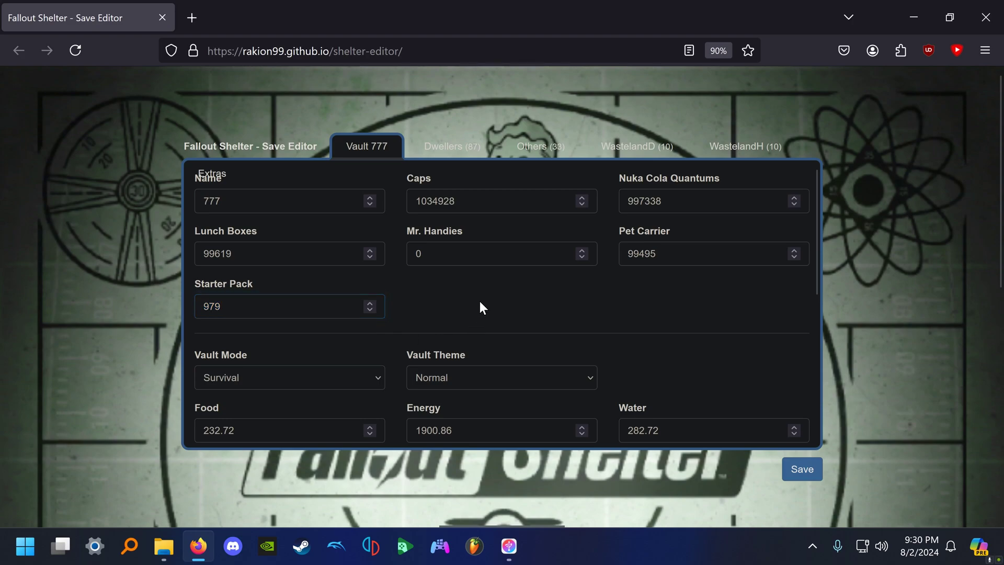
scroll(330, 336, down, 2)
click(294, 314)
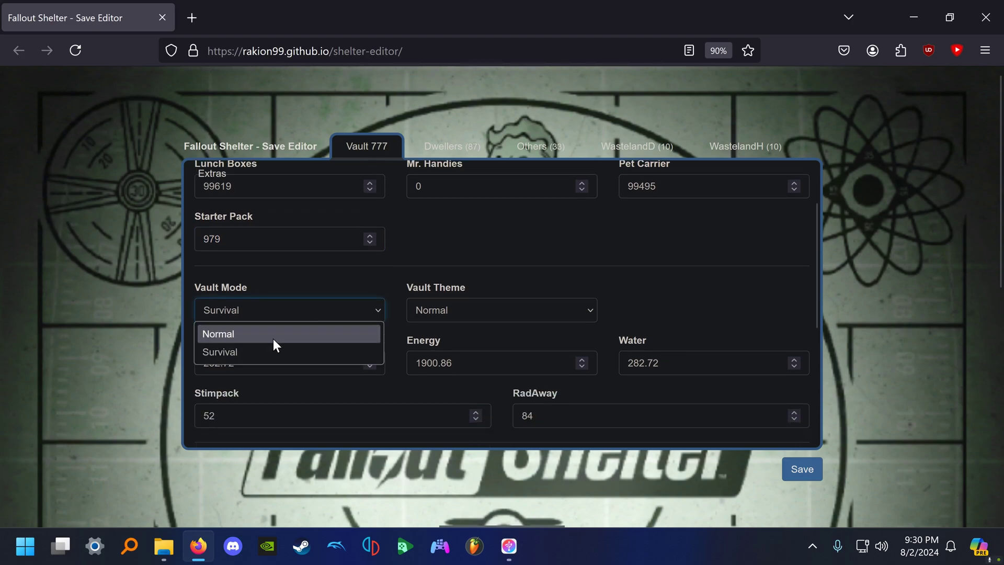
click(456, 252)
click(422, 314)
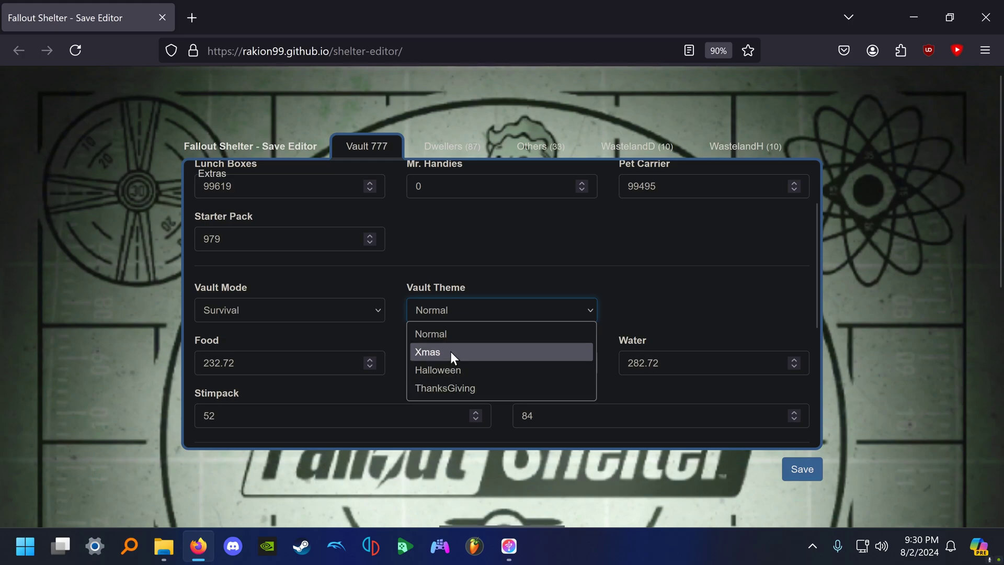
click(552, 260)
scroll(399, 377, down, 2)
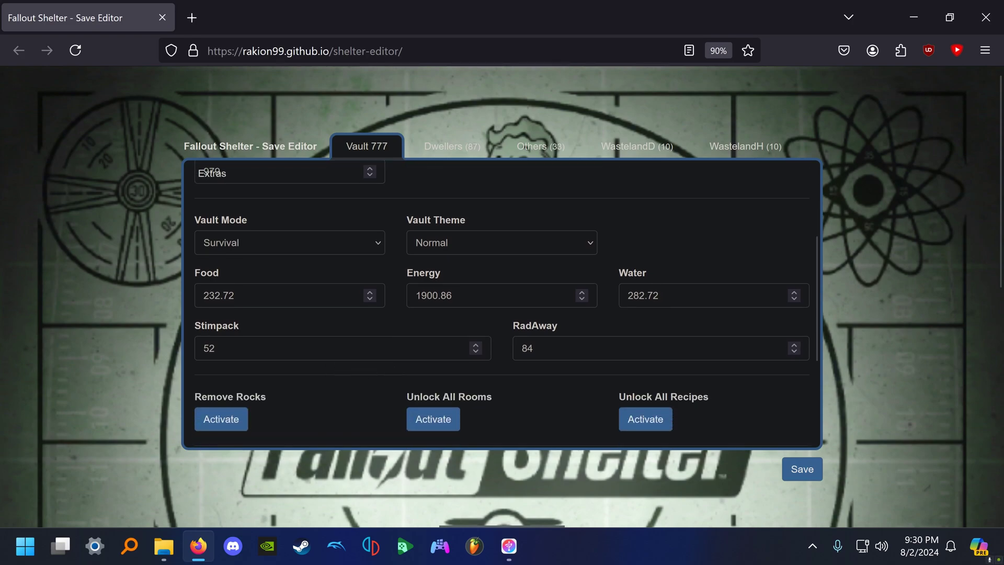
scroll(302, 312, down, 2)
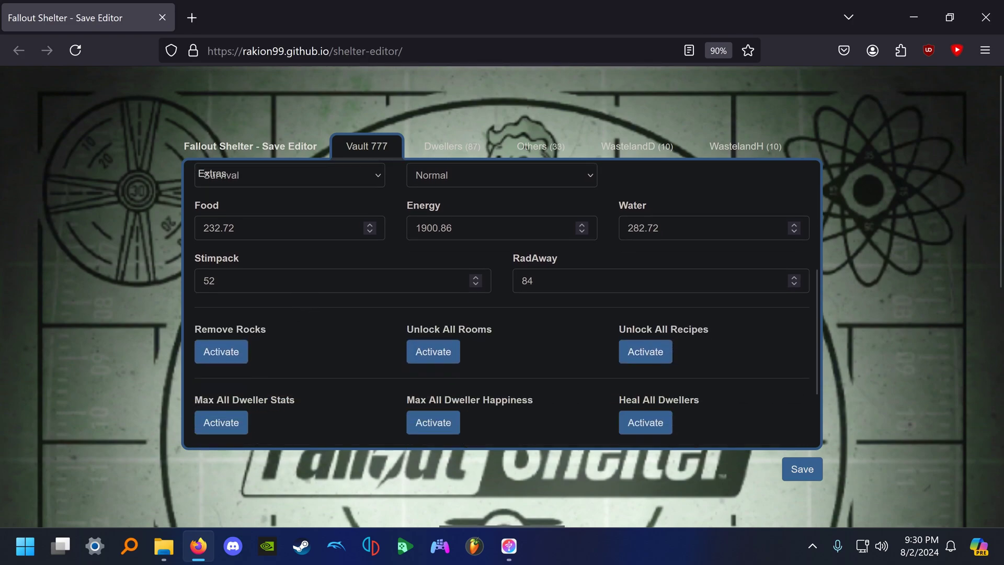
scroll(256, 345, down, 2)
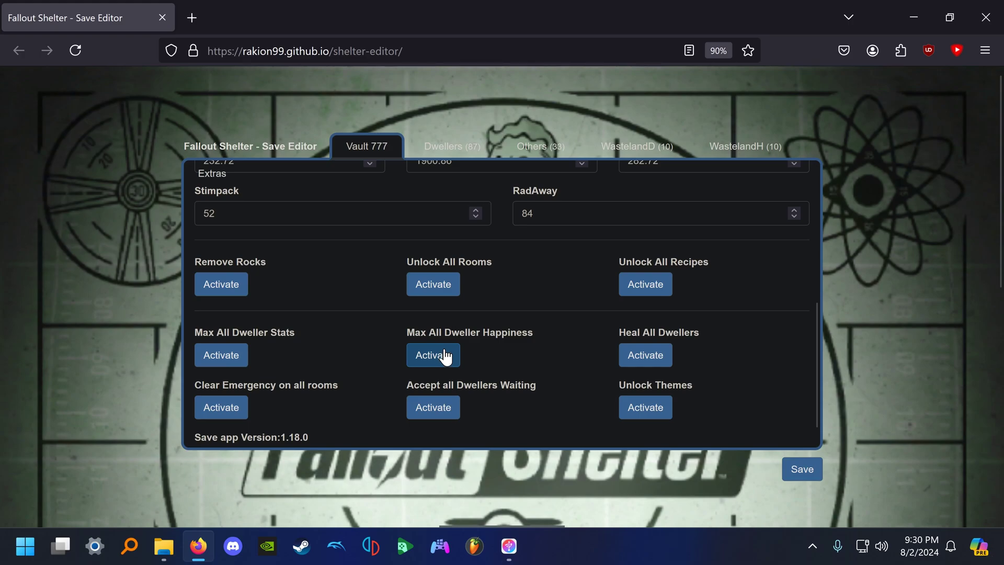
scroll(512, 398, up, 5)
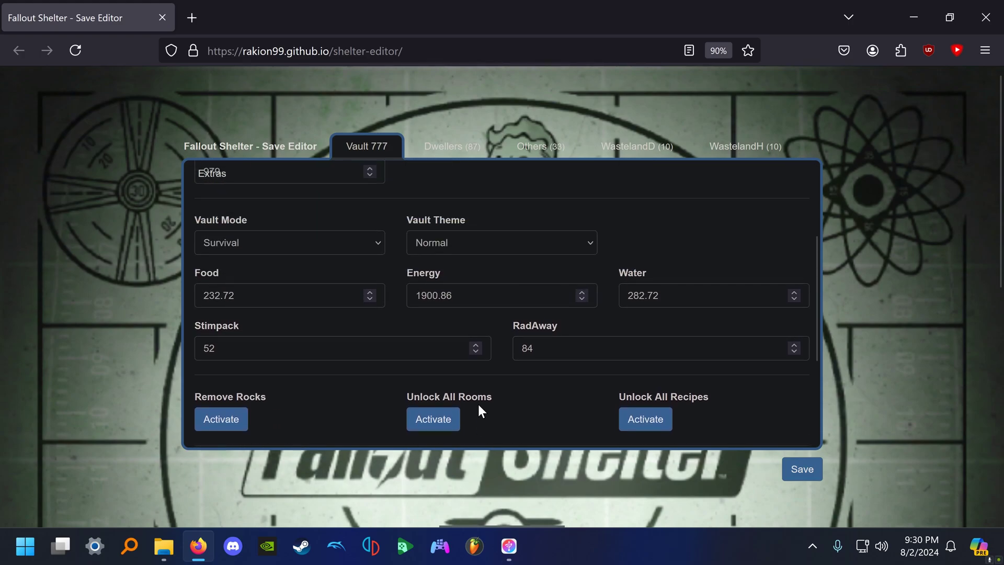
- Browse Vault 777's list of dwellers
click(458, 156)
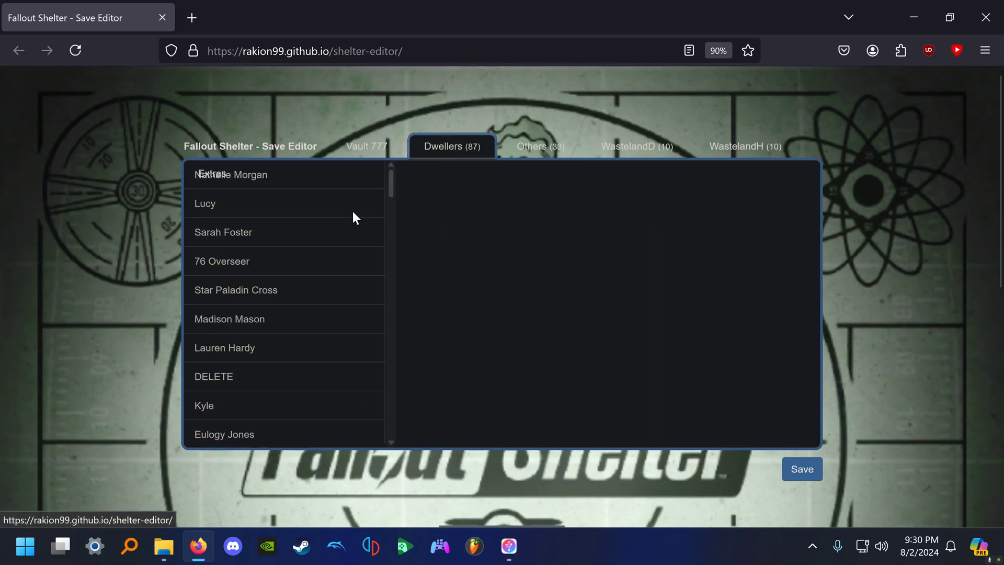
scroll(268, 238, down, 1)
scroll(264, 246, down, 10)
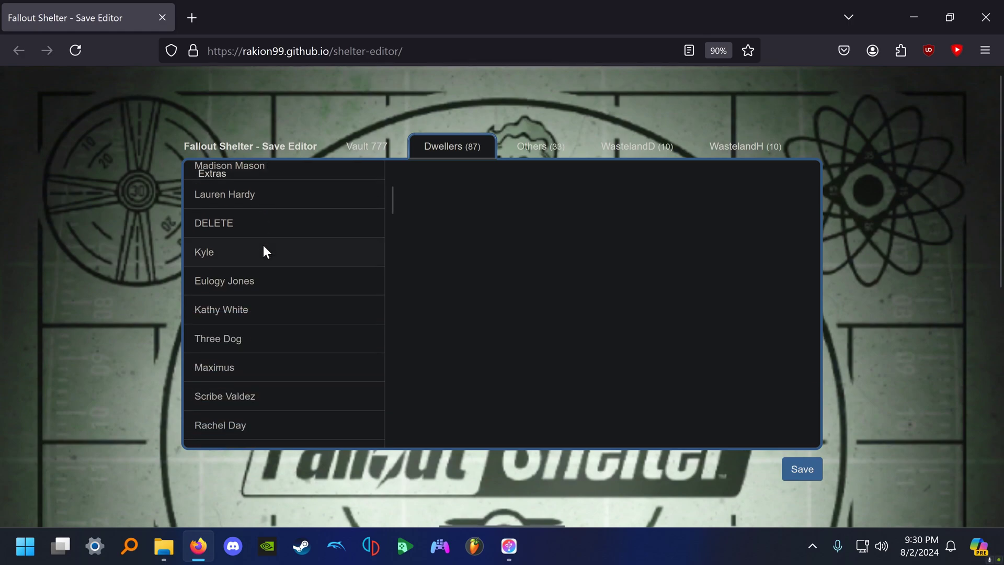
scroll(260, 251, down, 4)
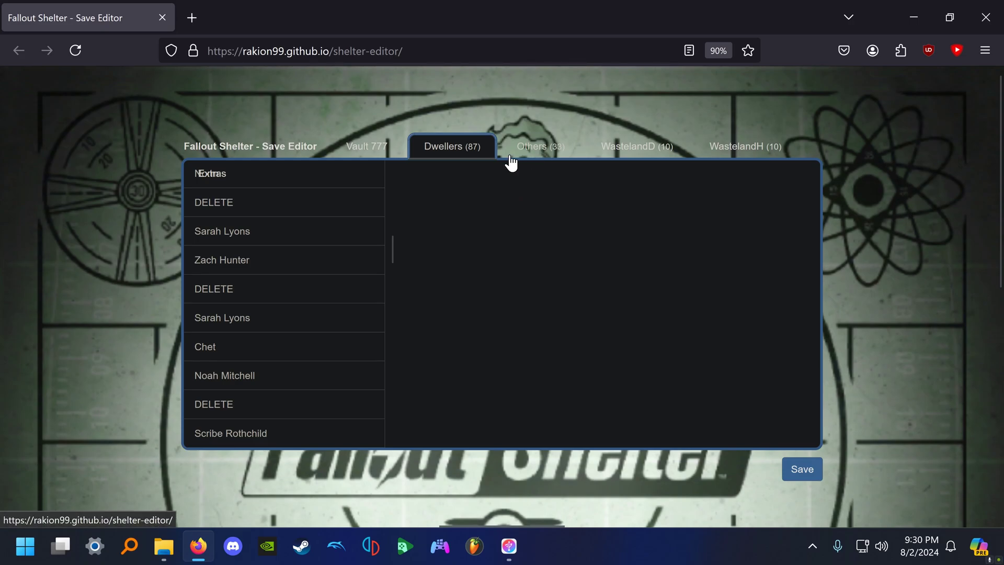
click(276, 157)
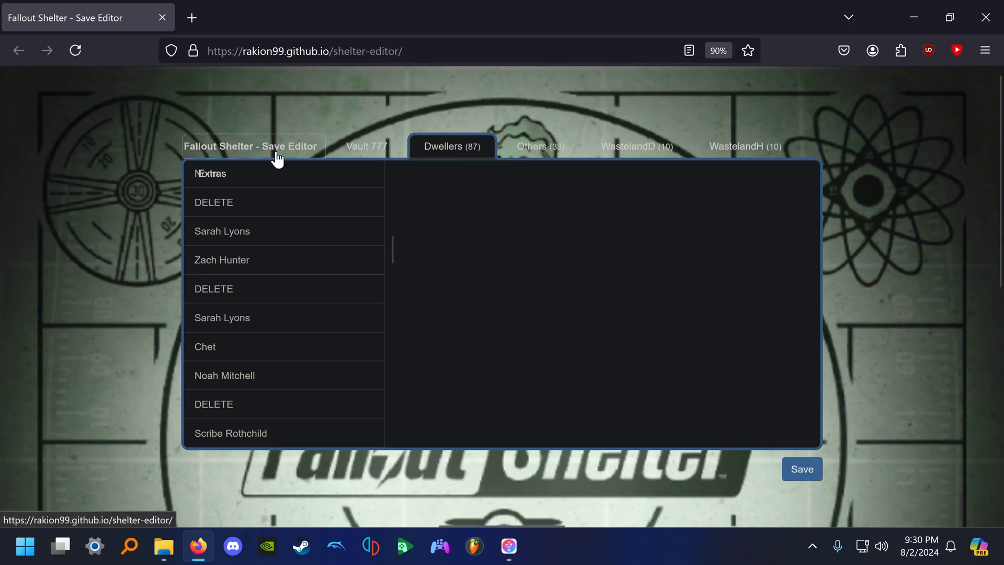
- Save the edited vault as Vault1.sav from the Vault 777 tab, then bring up File Explorer
click(373, 152)
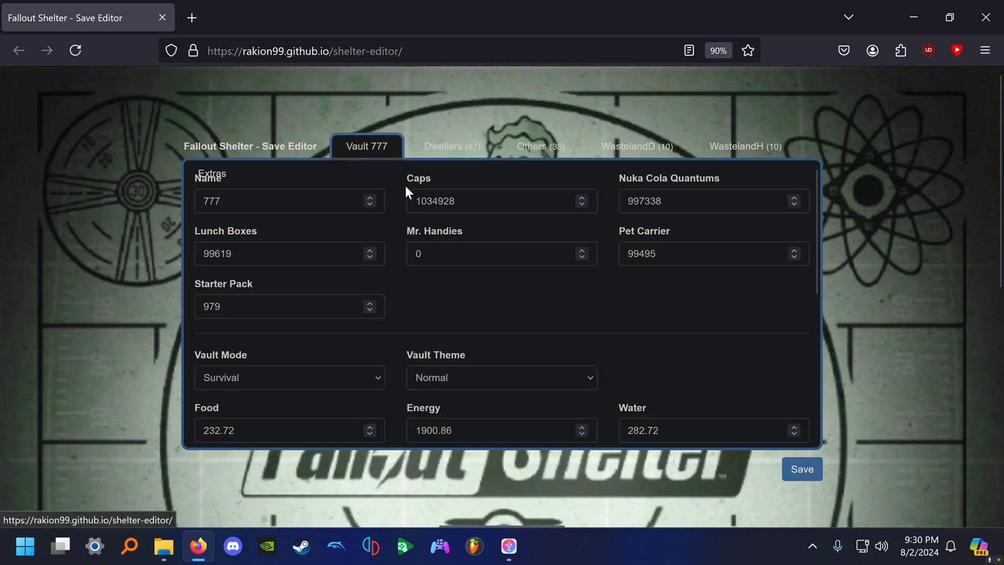
click(805, 473)
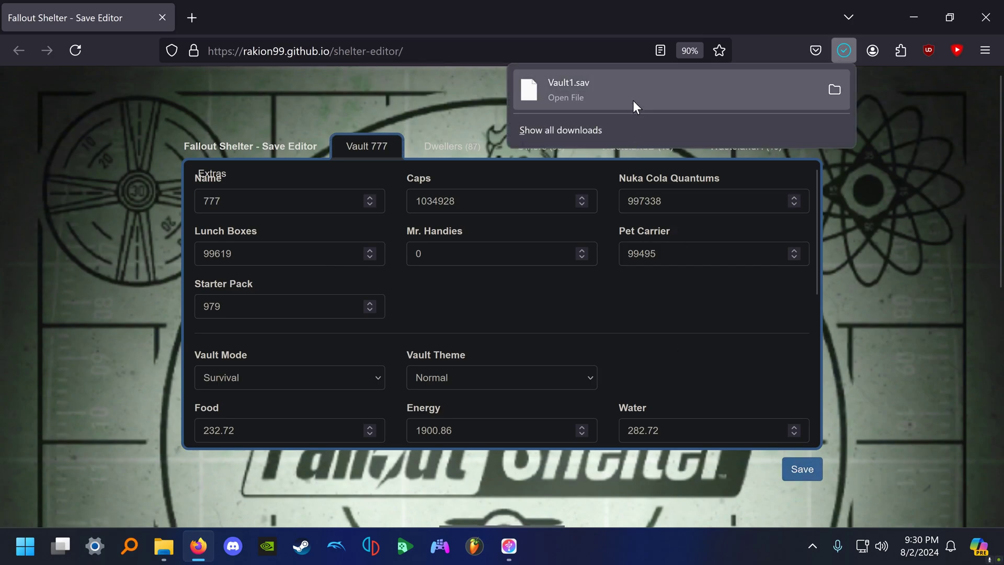
click(164, 546)
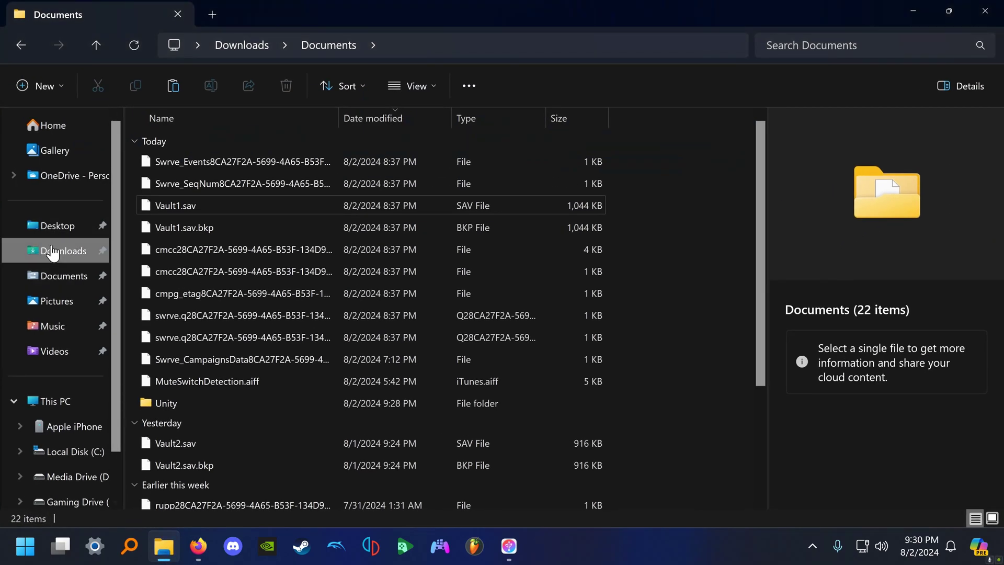
- Find the saved Vault1.sav in Downloads, then return to iMazing
click(57, 250)
click(235, 162)
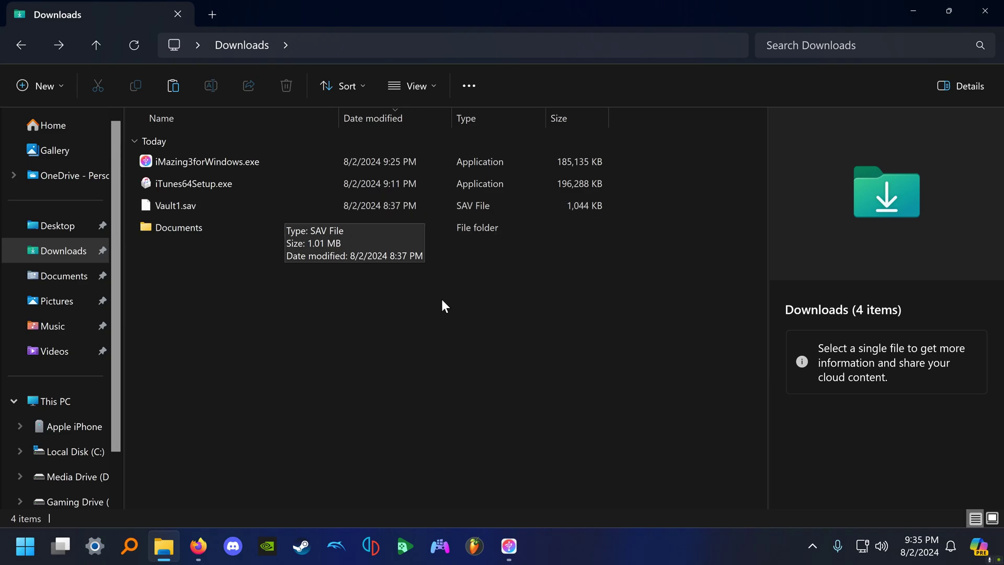
click(510, 549)
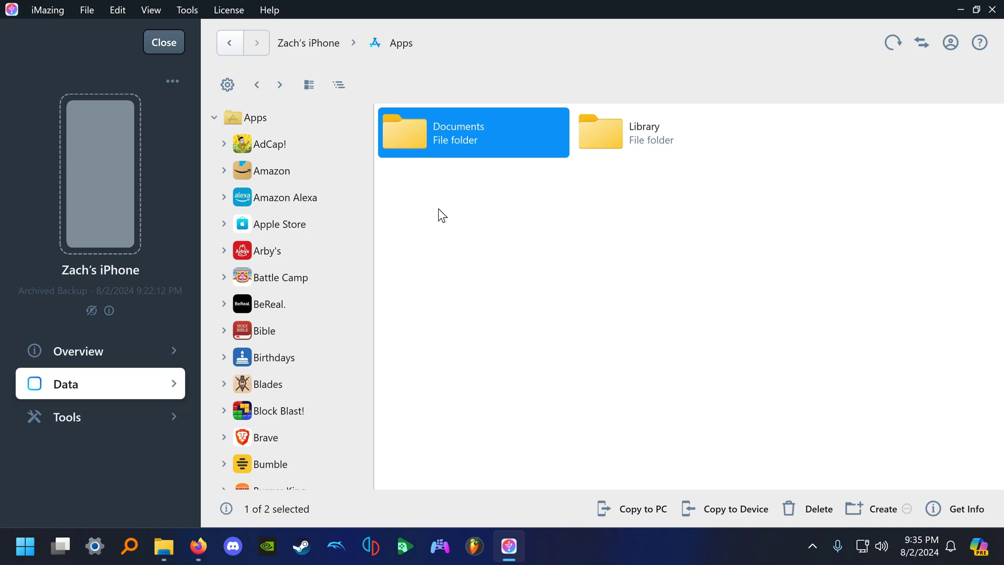
- Open Vault1.sav in the backup and accept making an editable backup copy with the default name
double_click(451, 139)
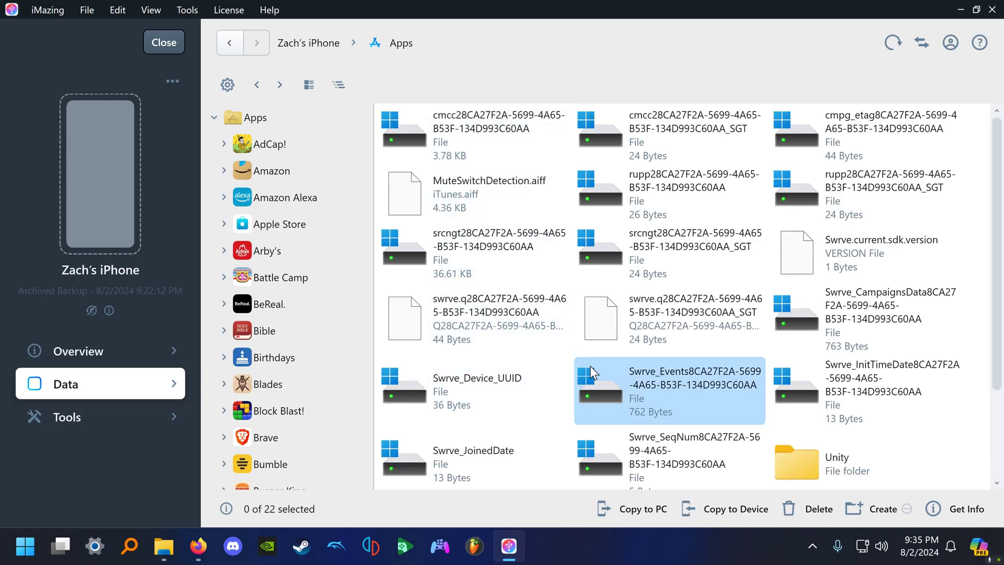
scroll(633, 361, down, 2)
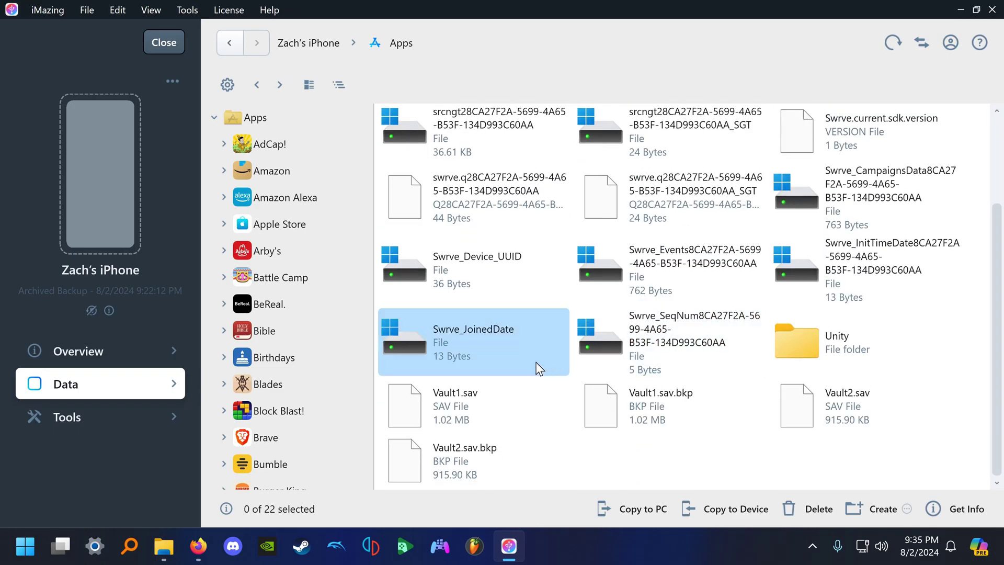
click(475, 394)
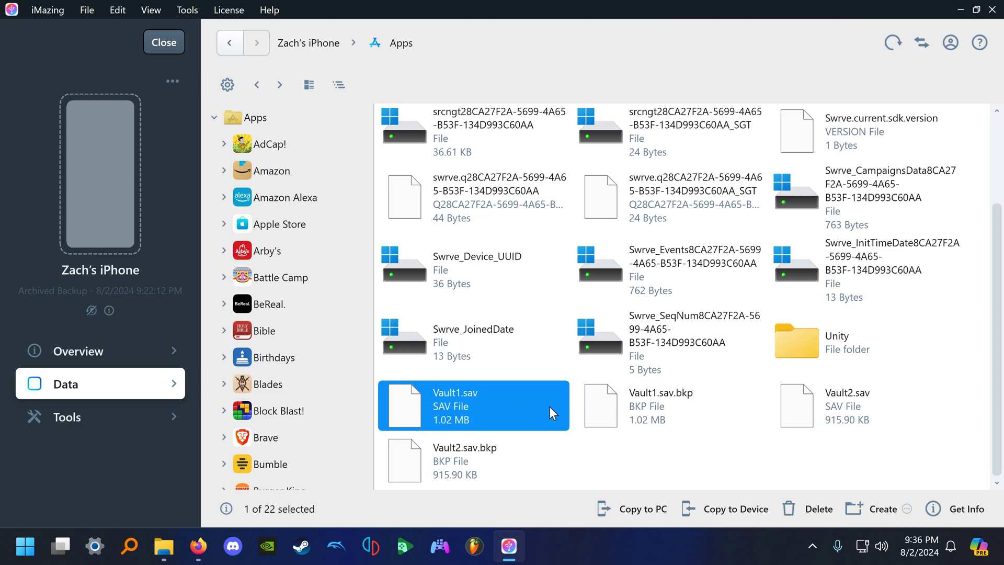
double_click(549, 406)
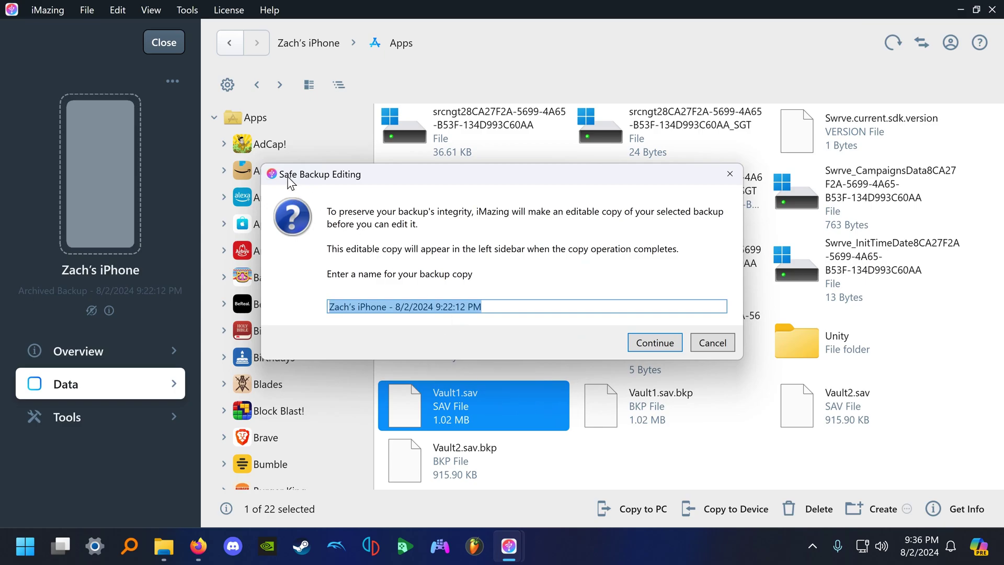
drag(289, 176, 299, 185)
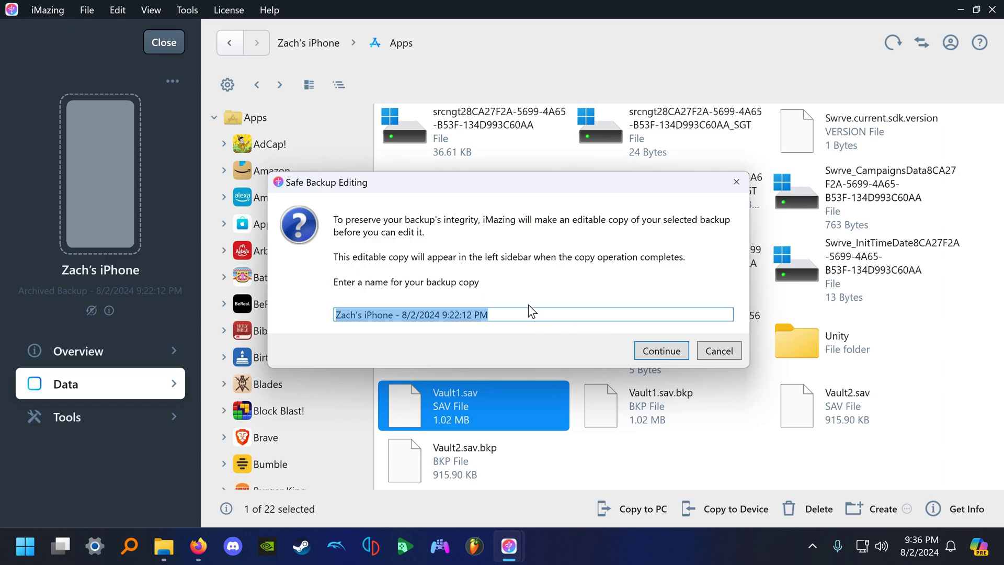
click(657, 348)
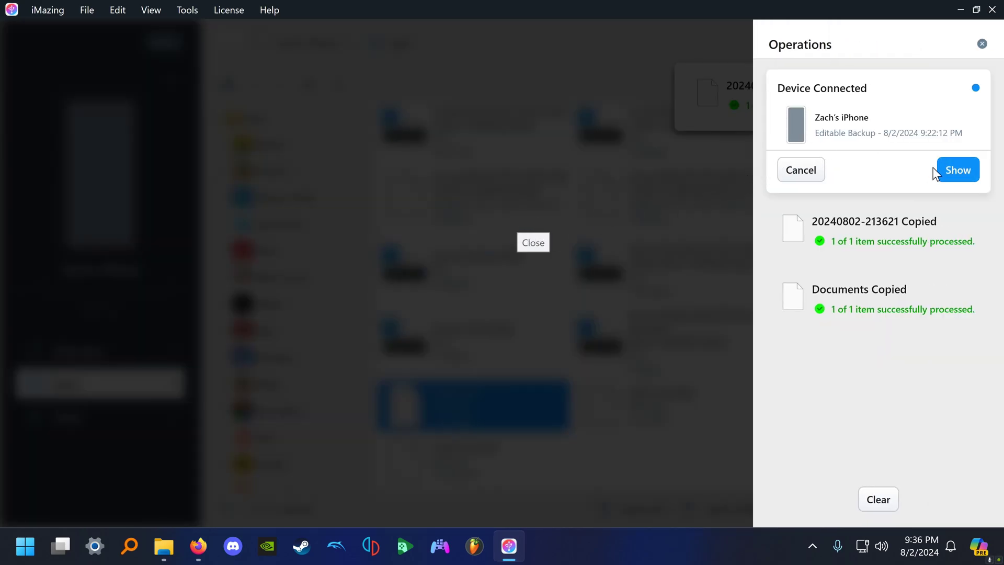
click(982, 44)
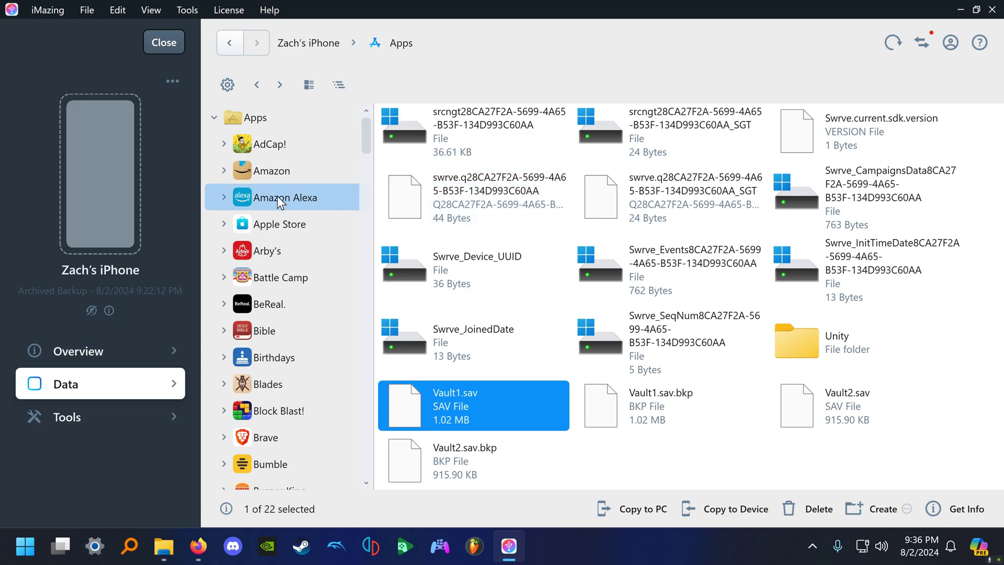
- Open the new editable backup's Fallout Shelter Documents folder
click(174, 41)
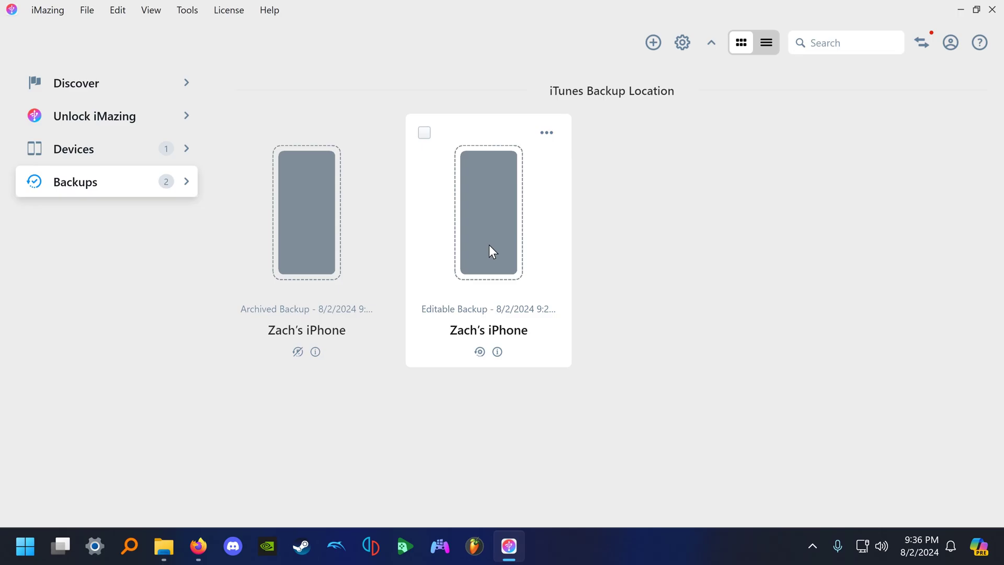
double_click(490, 245)
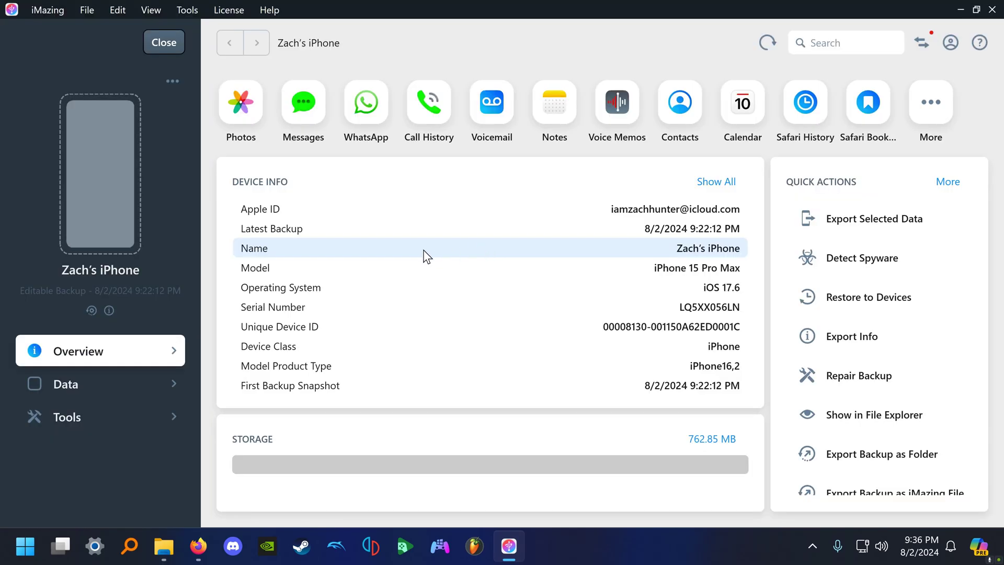
click(137, 380)
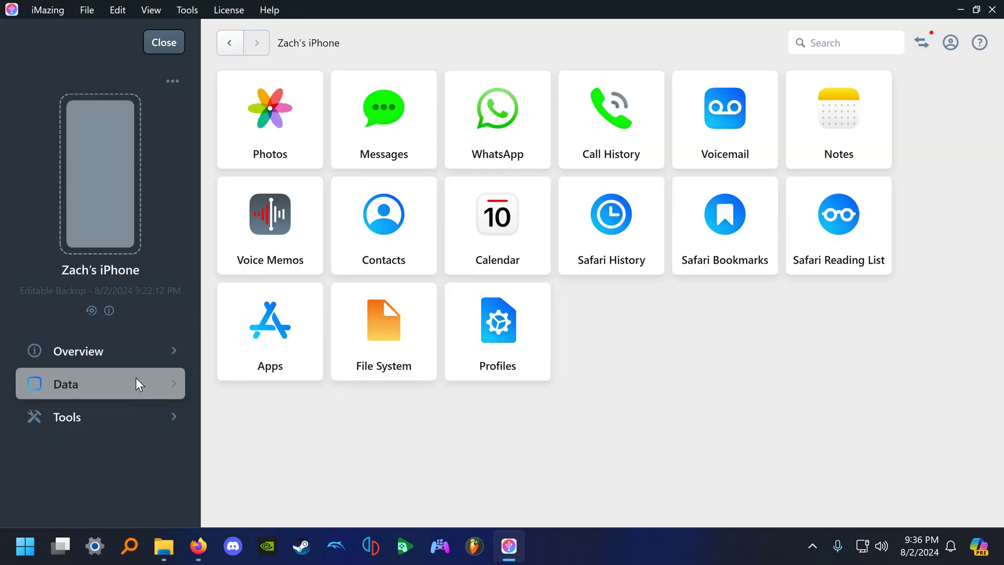
click(302, 331)
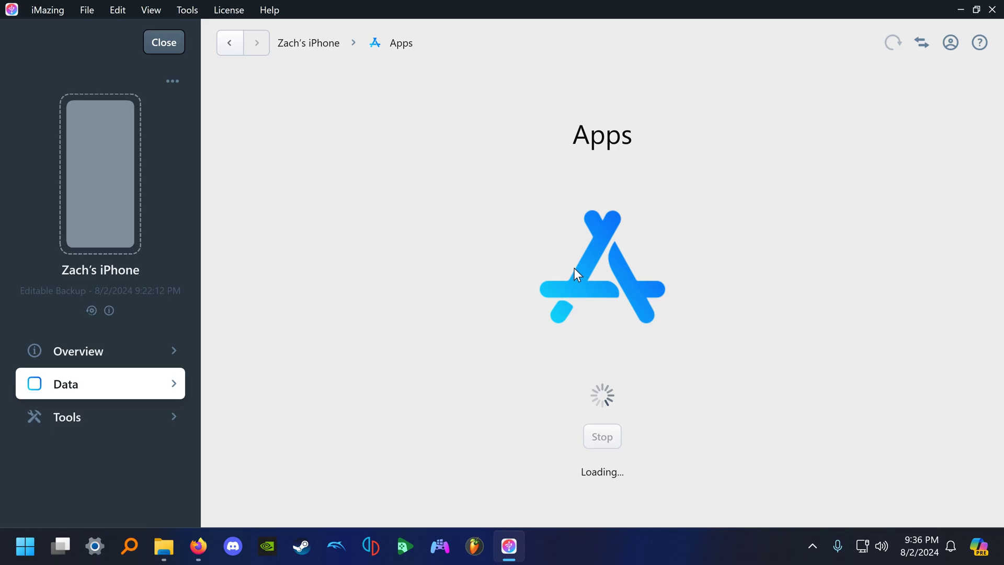
scroll(574, 266, down, 10)
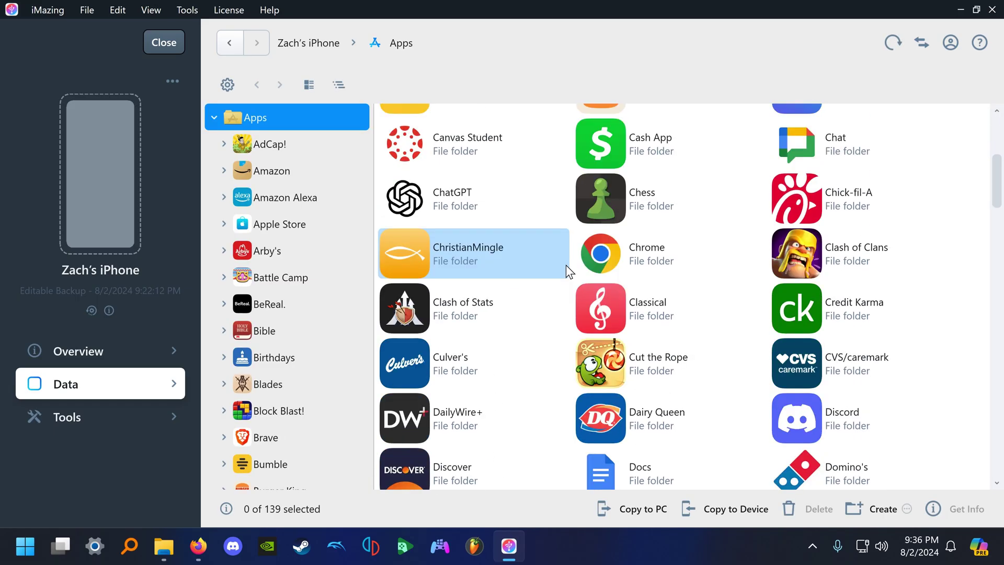
scroll(561, 272, down, 2)
double_click(492, 319)
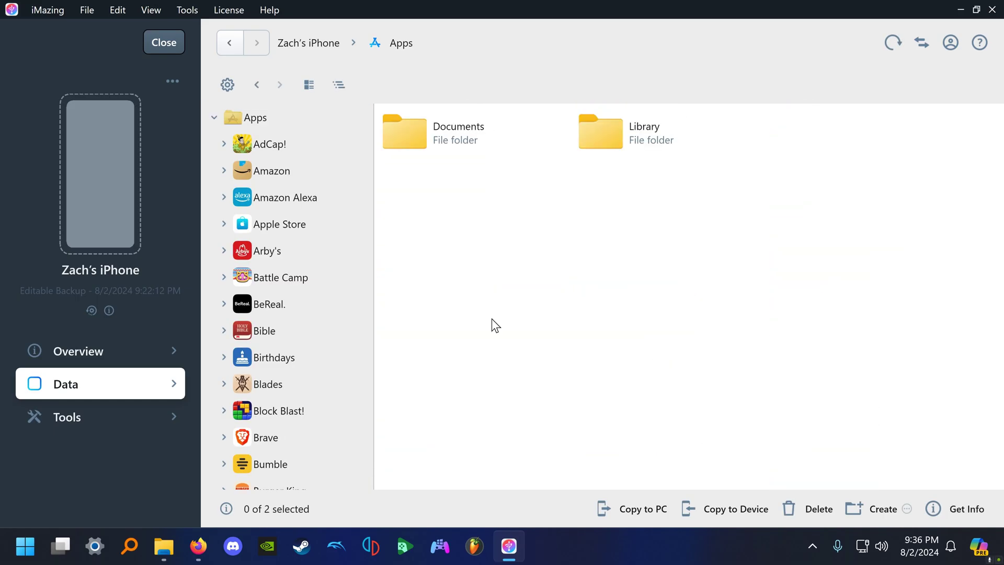
double_click(480, 131)
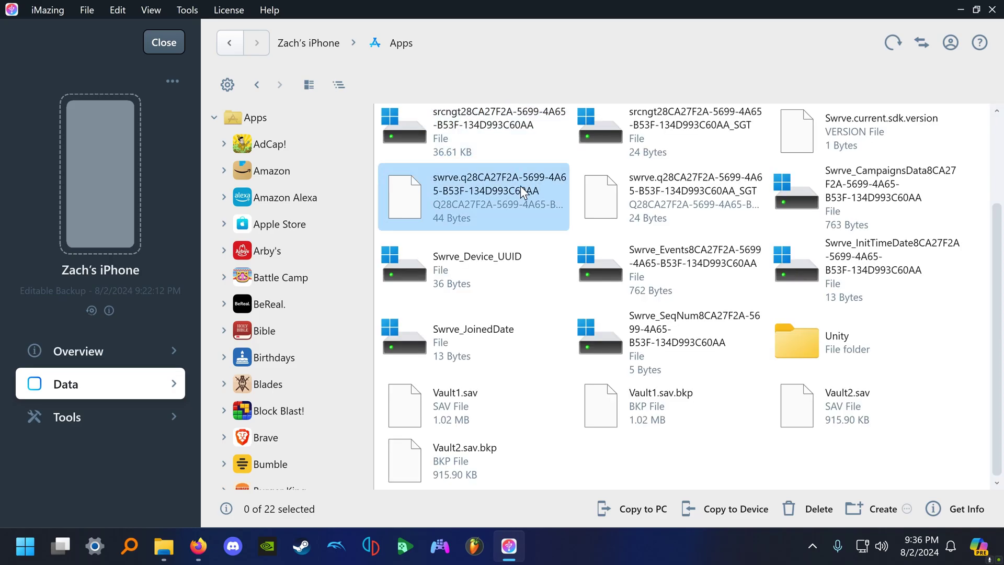
- Delete Vault1.sav from the Documents folder, leaving Vault1.sav.bkp
click(520, 409)
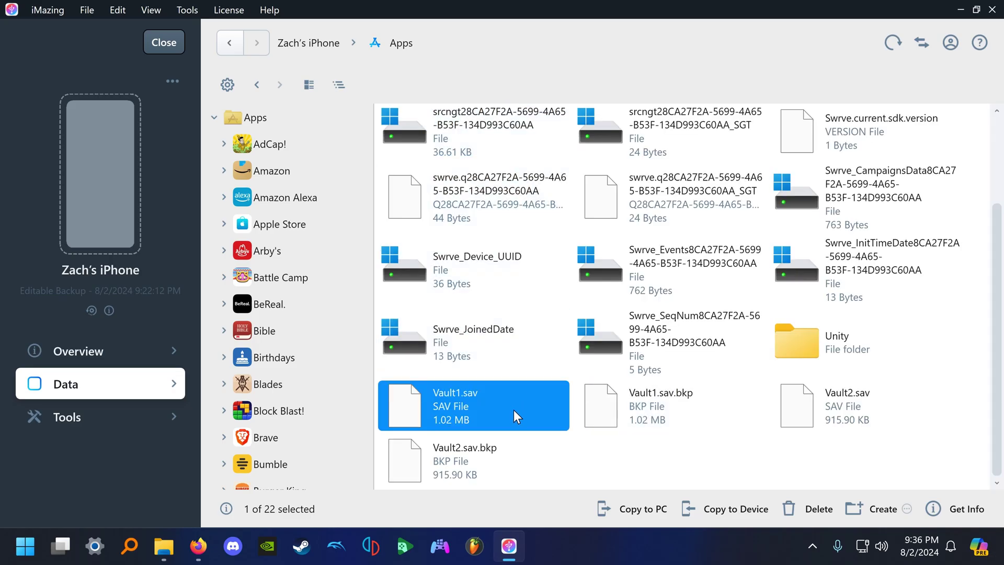
right_click(513, 410)
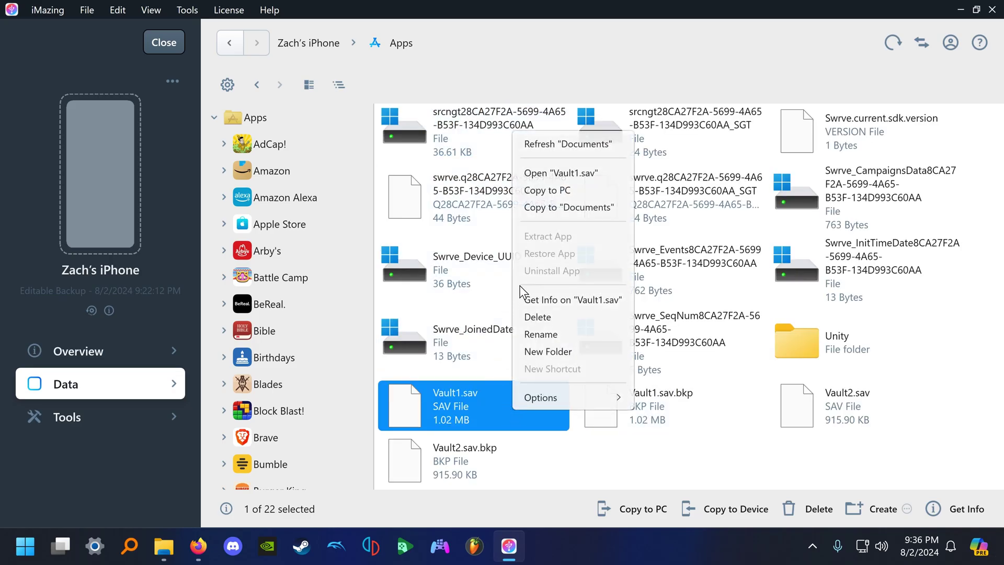
click(554, 316)
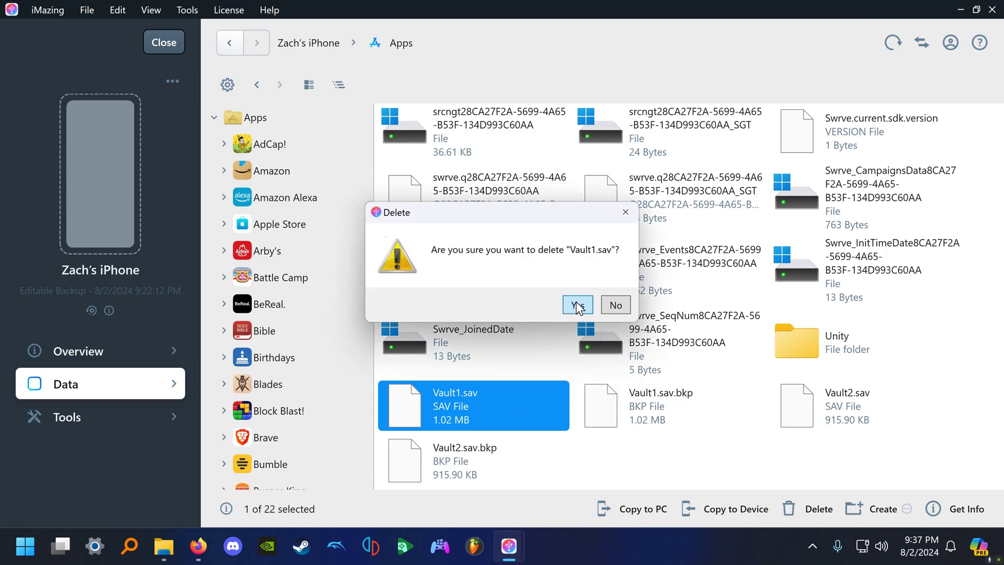
click(578, 306)
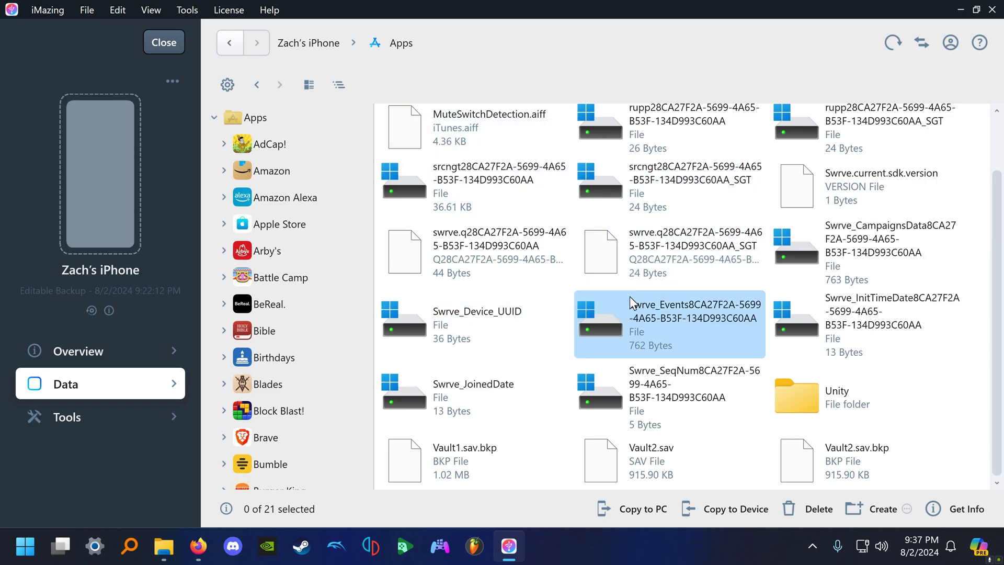
scroll(959, 243, up, 1)
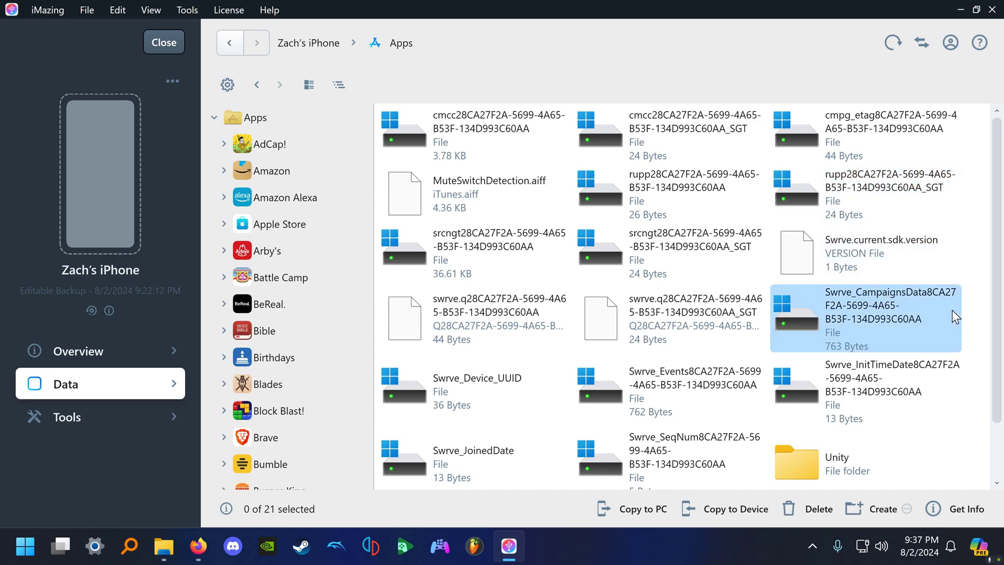
- Copy the edited Vault1.sav from Downloads into Fallout Shelter's Documents folder
click(734, 508)
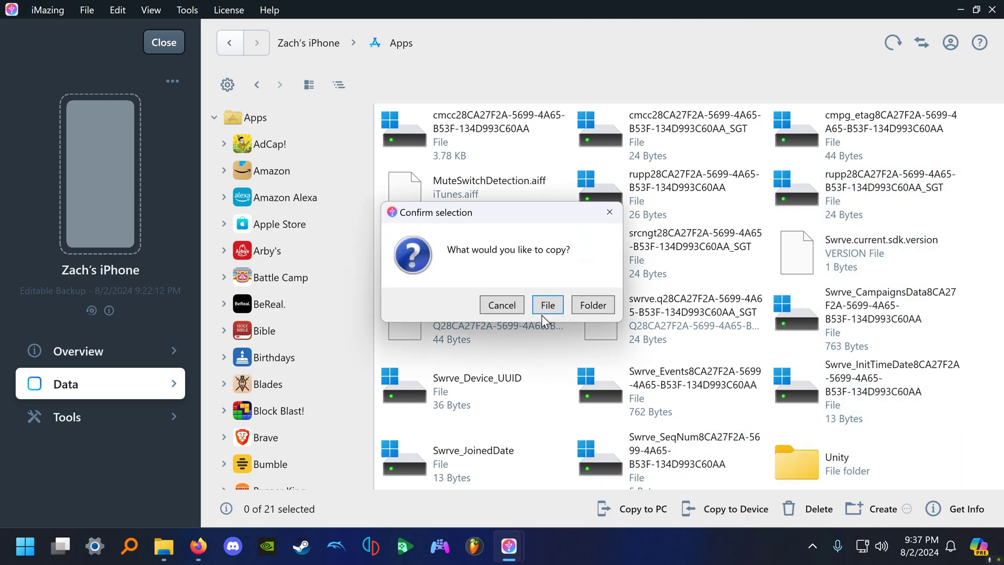
click(547, 305)
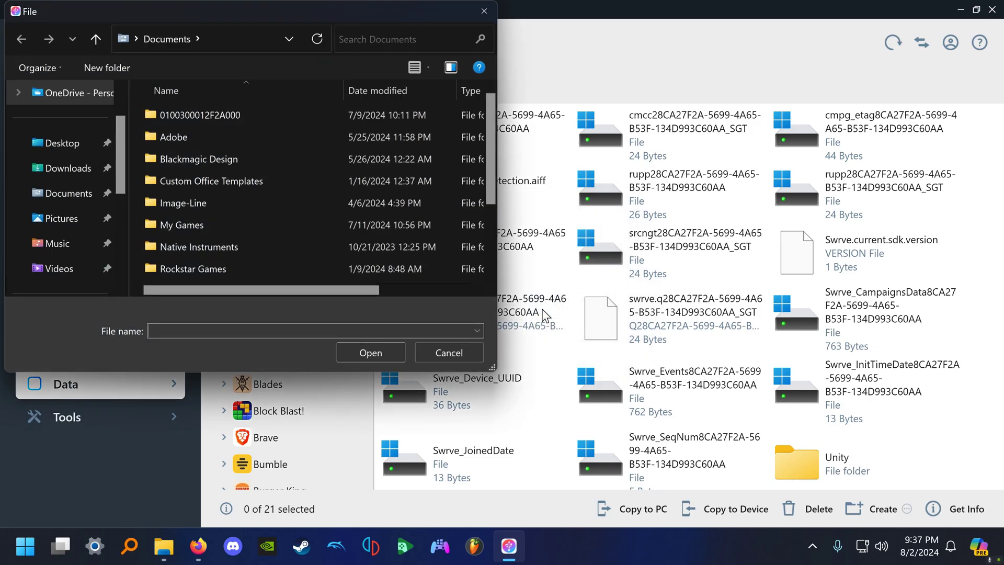
click(51, 172)
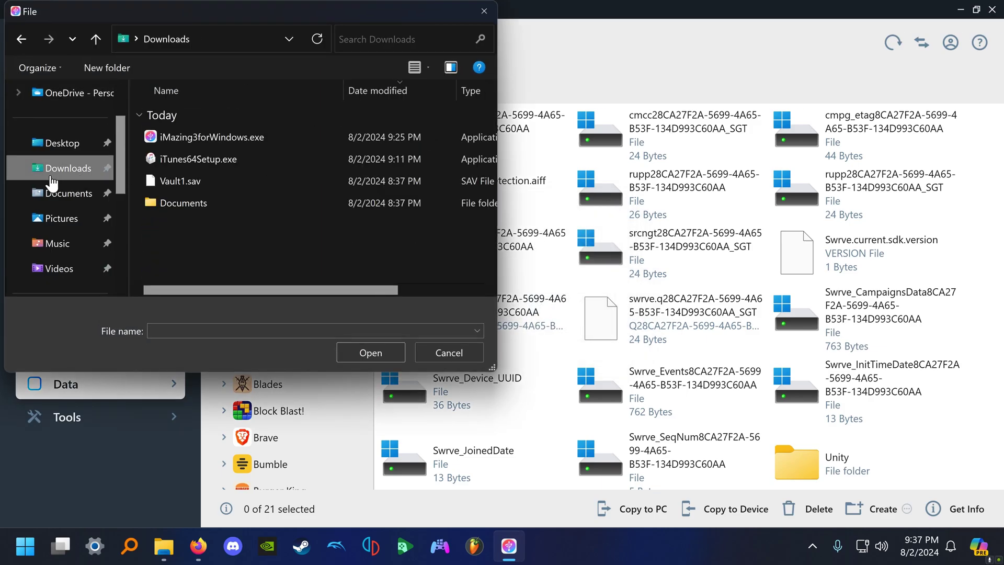
double_click(212, 181)
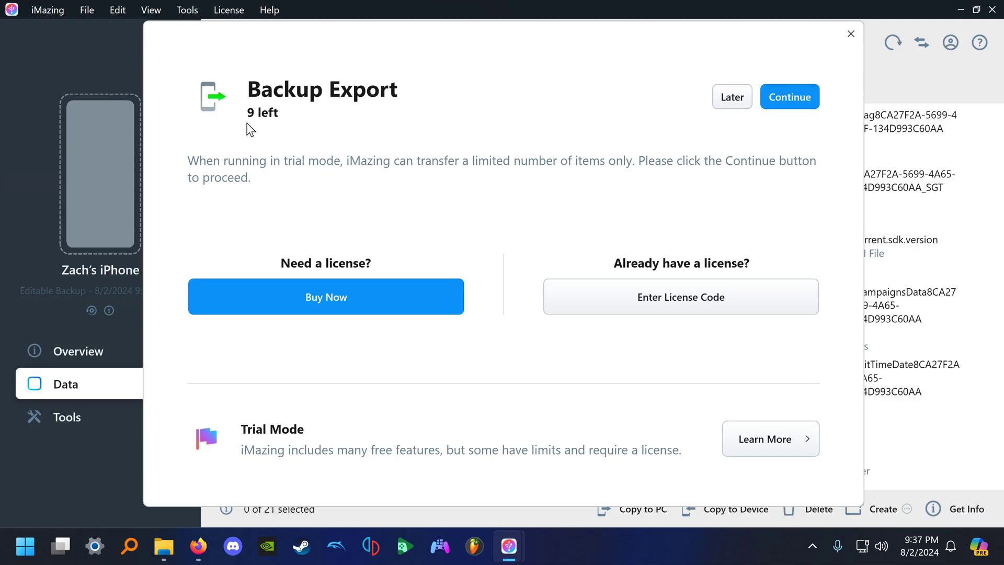
click(787, 97)
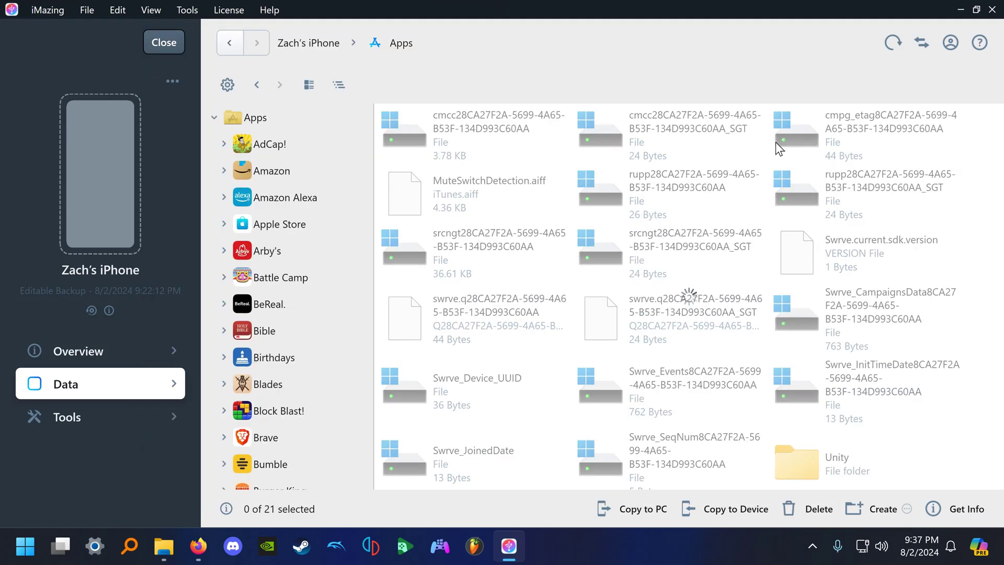
- Check the 1.02 MB Vault1.sav is present, then reopen the editable backup from the backups list
scroll(726, 278, down, 3)
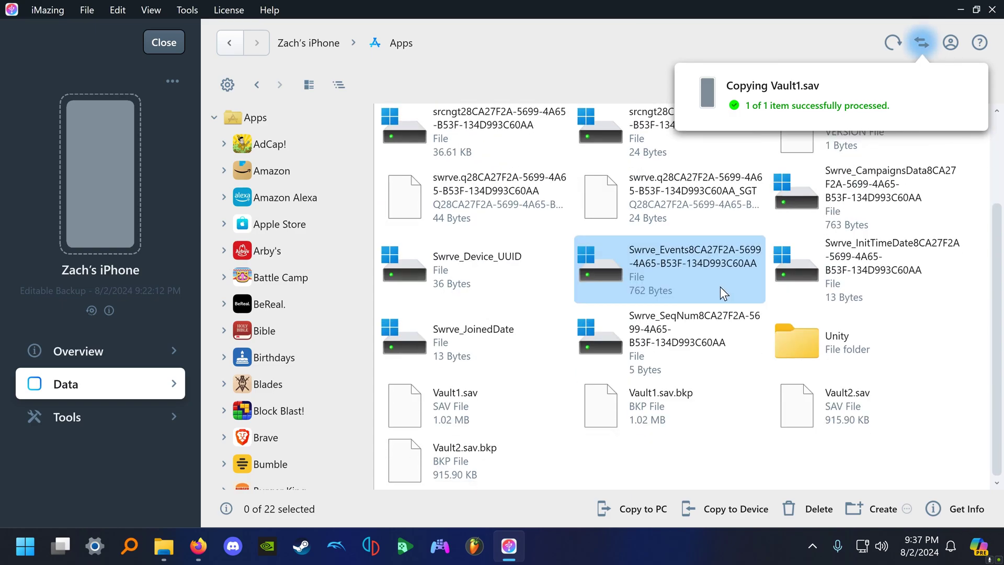
click(502, 422)
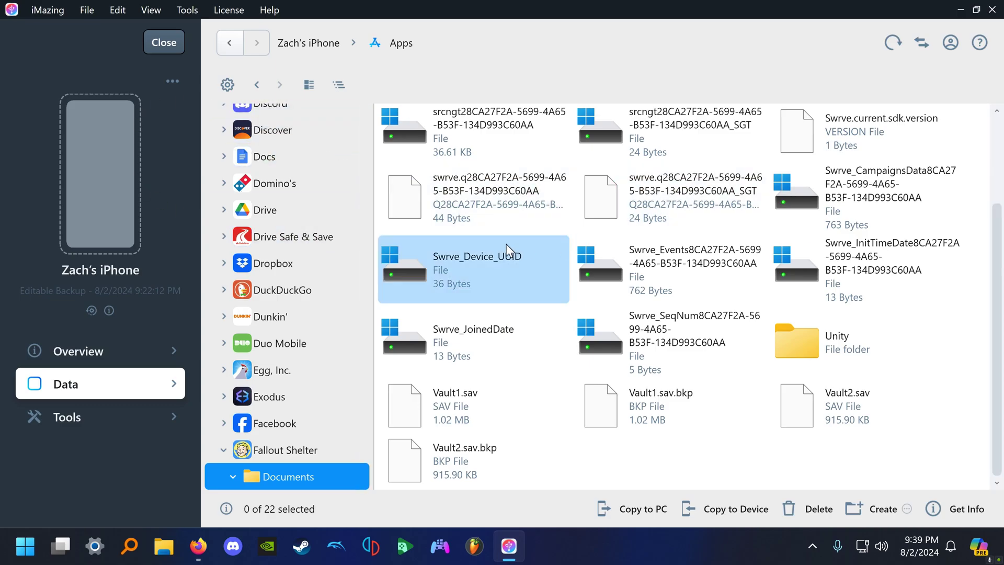
click(181, 42)
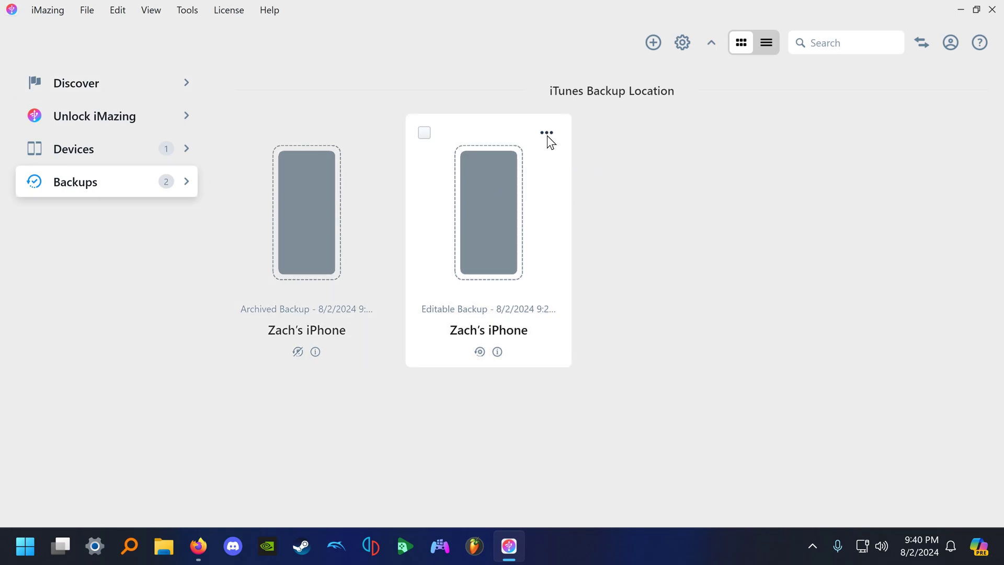
click(524, 244)
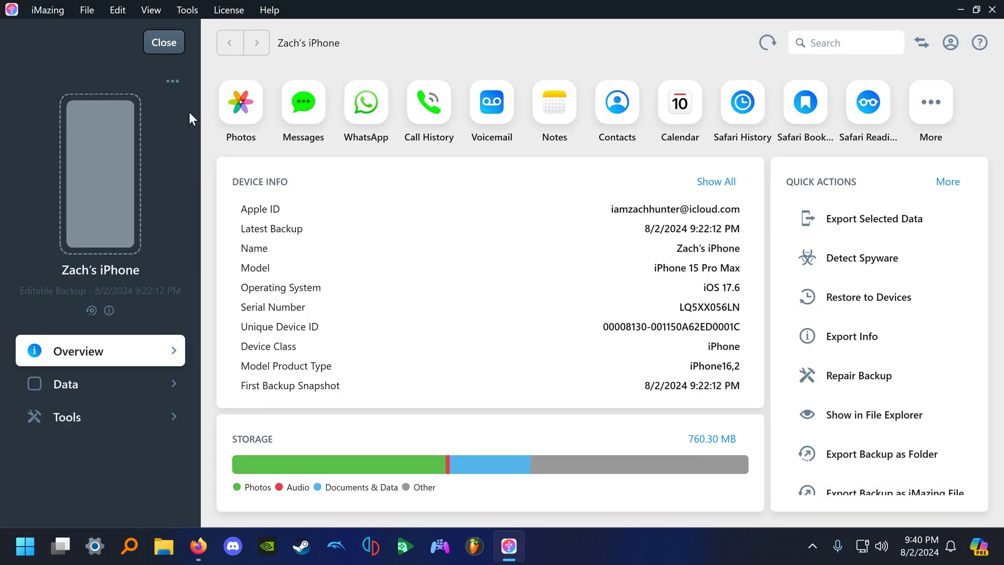
- Restore the editable backup to the iPhone via Tools > Restore to Devices, choosing Later at the license prompt
click(102, 407)
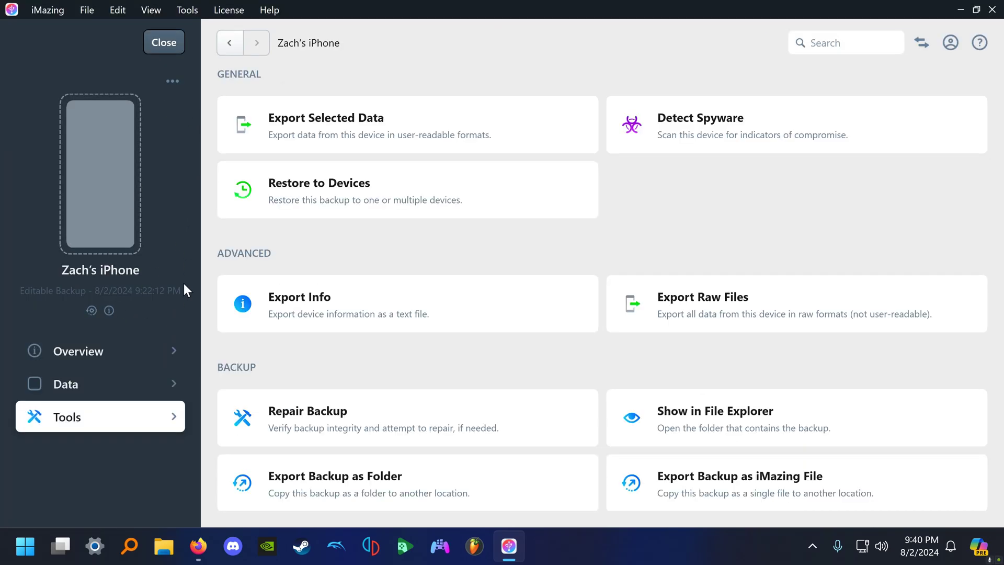
click(318, 193)
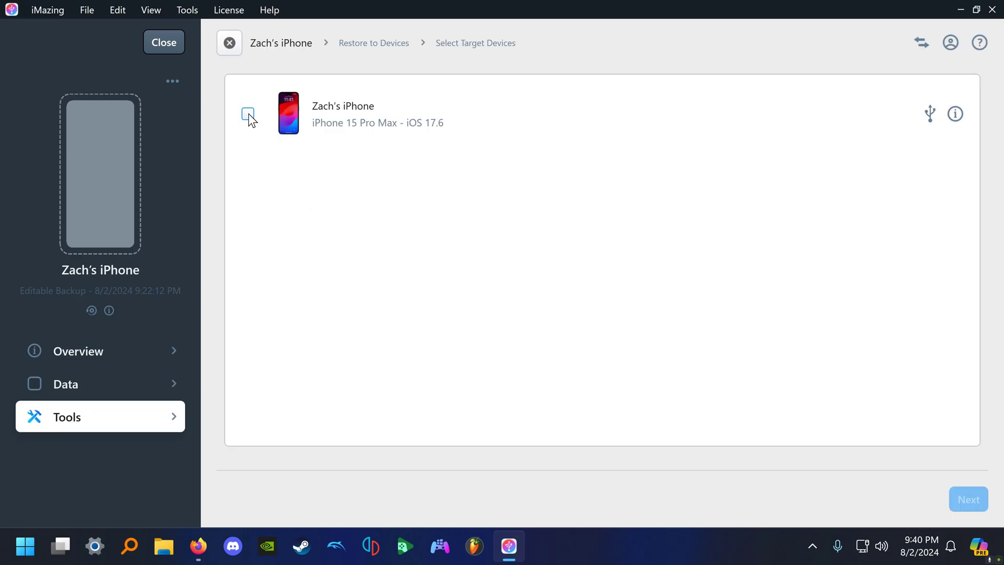
click(248, 114)
click(953, 498)
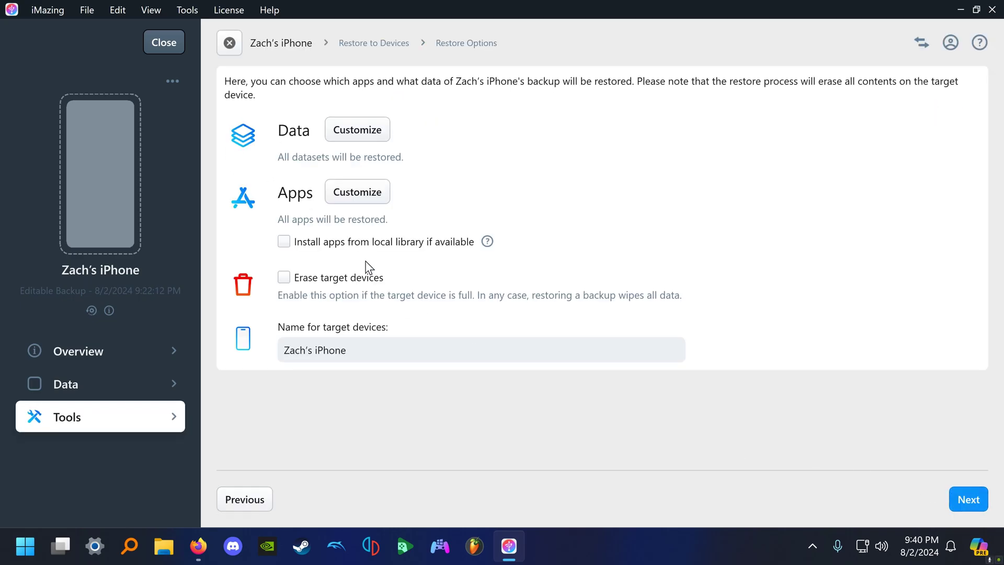
click(965, 508)
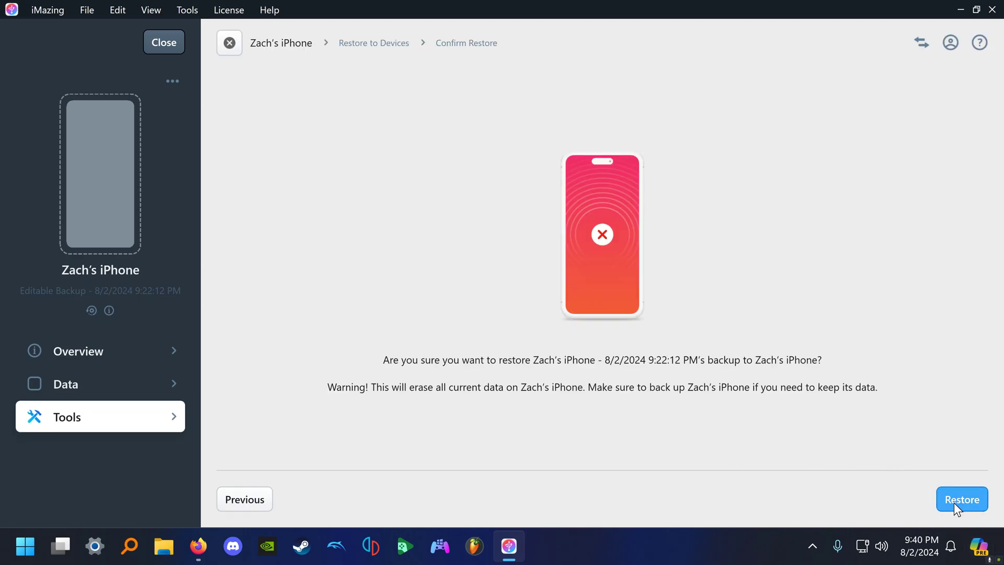
click(954, 503)
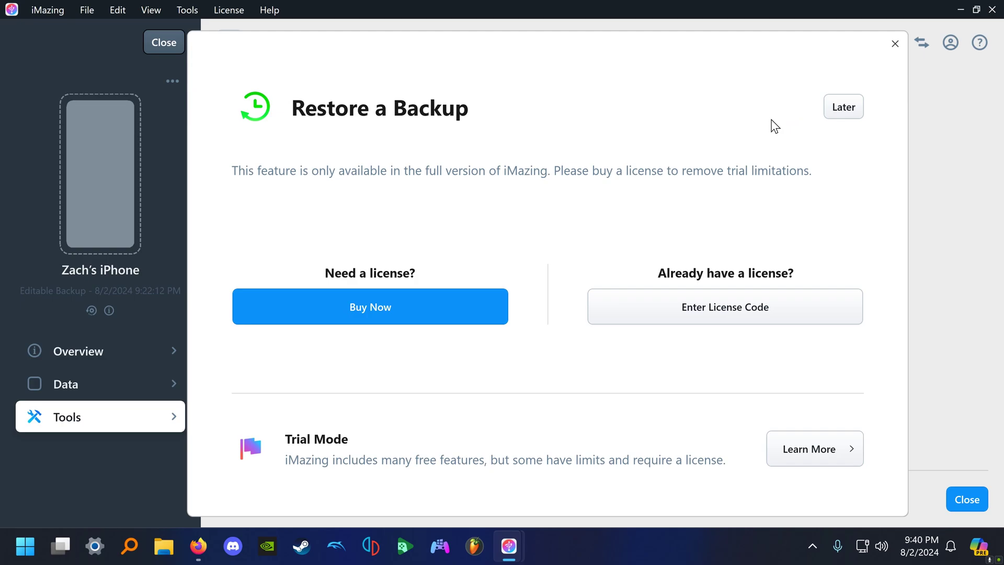
click(842, 114)
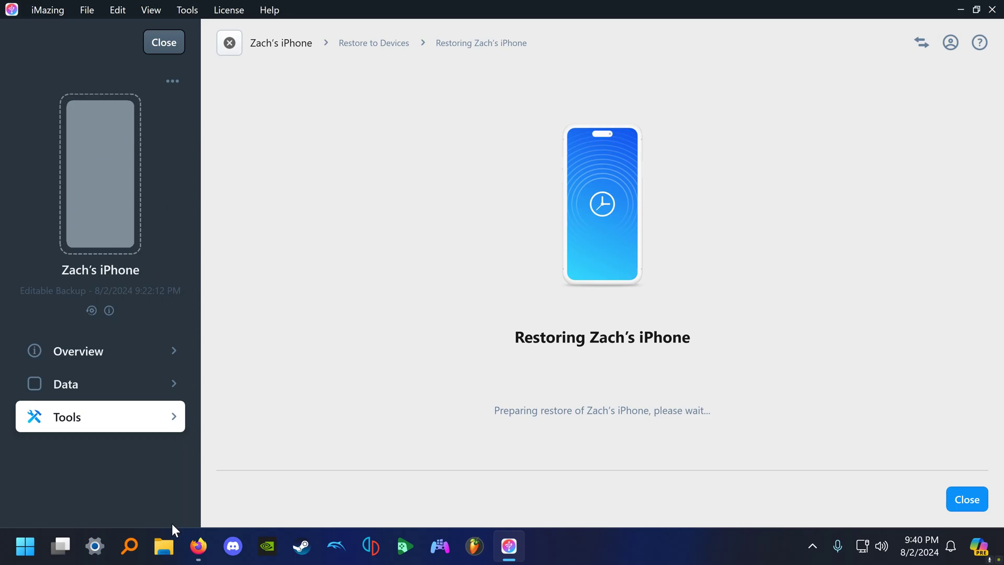
click(168, 541)
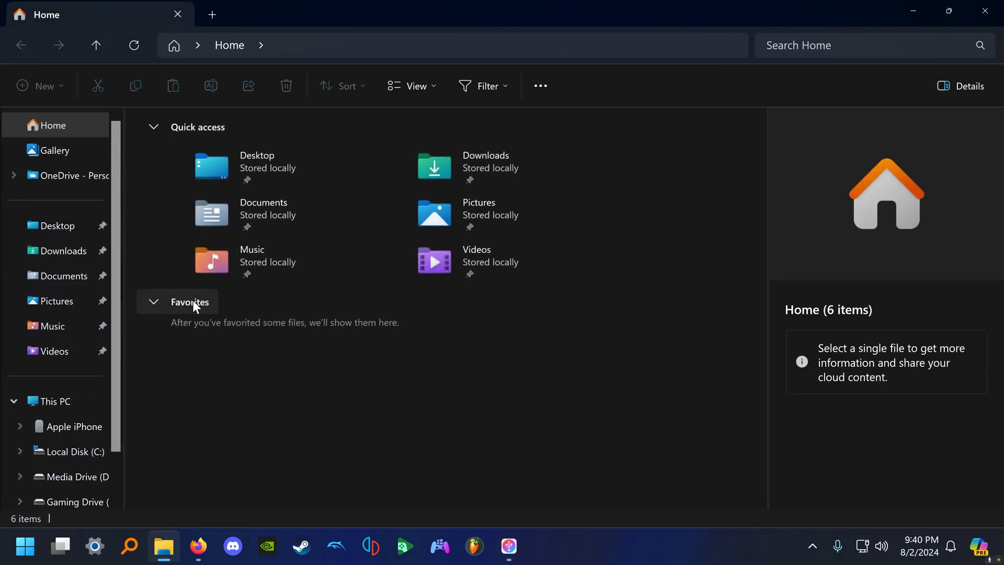
- Navigate from Local Disk (C:) through Users, AppData and Roaming to Apple Computer\MobileSync\Backup, selecting the device backup folder
scroll(54, 372, down, 2)
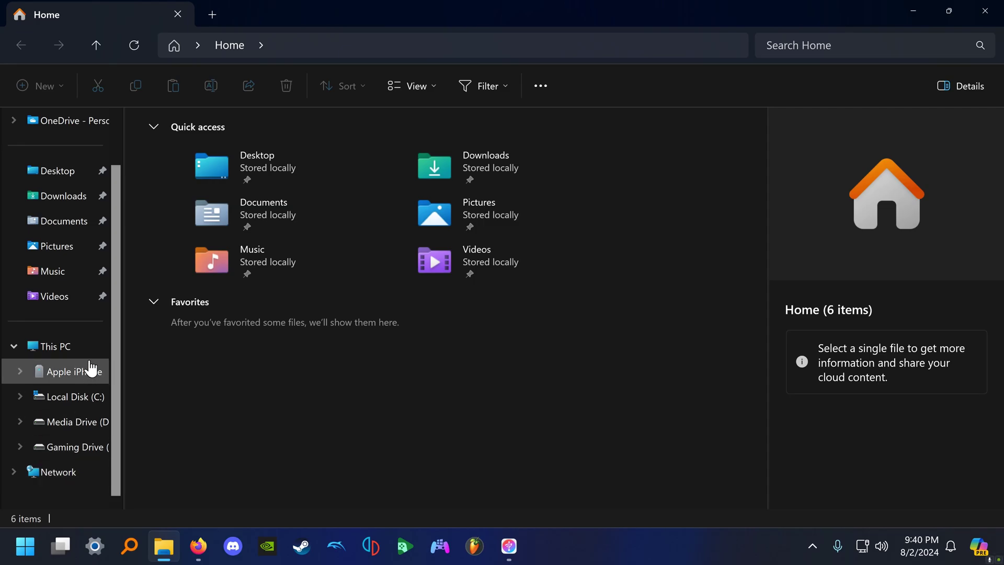
click(79, 349)
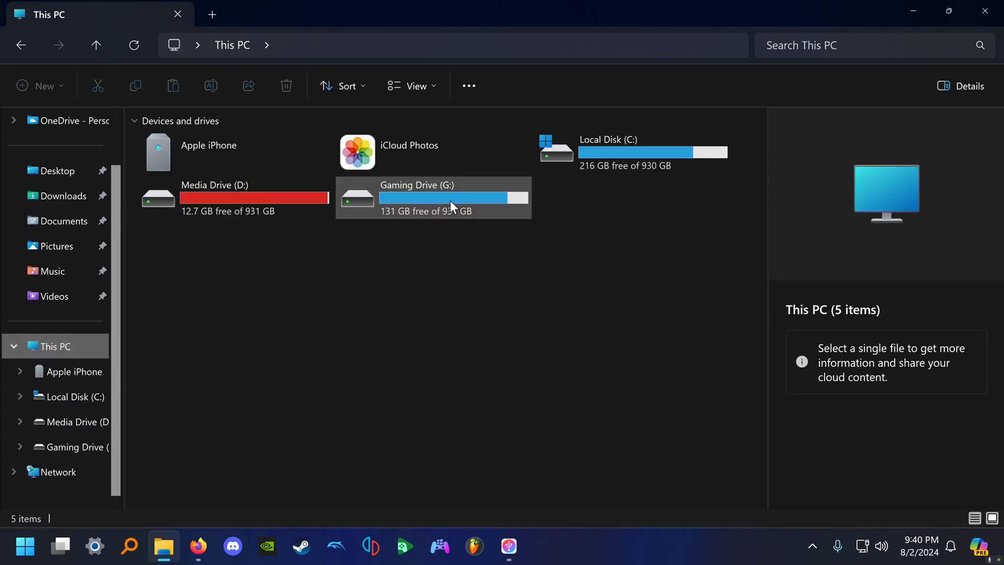
click(629, 151)
double_click(629, 149)
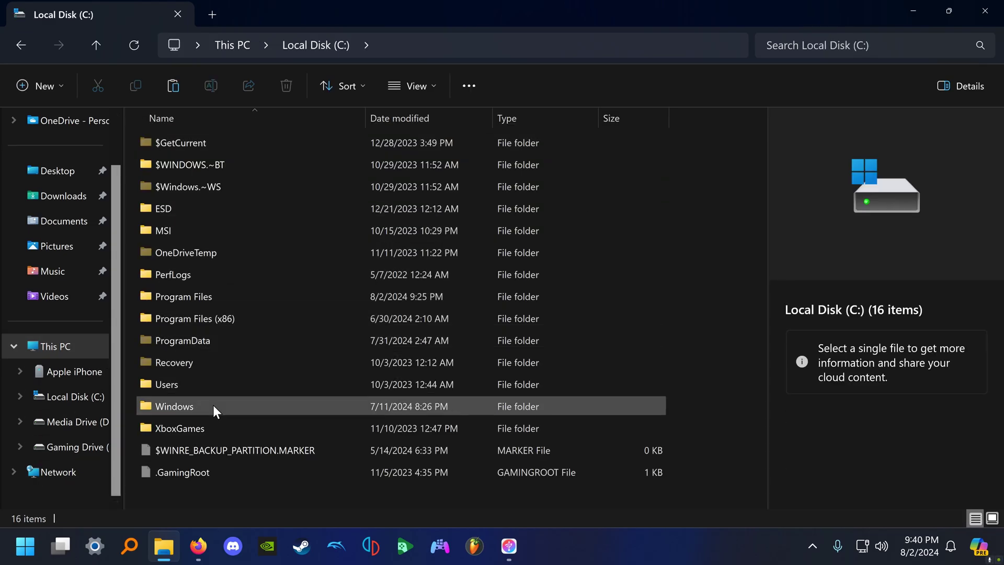
double_click(233, 387)
double_click(231, 186)
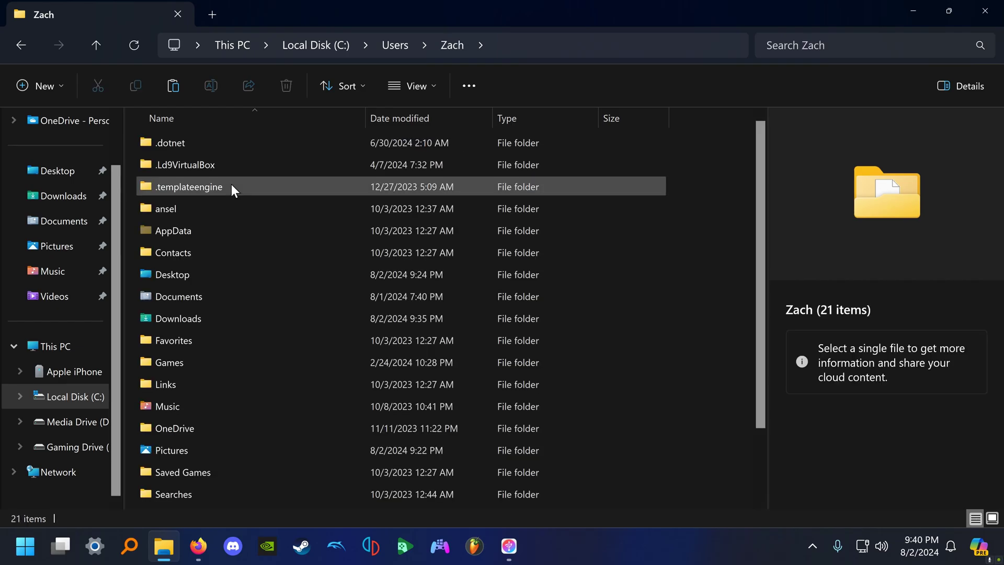
double_click(254, 234)
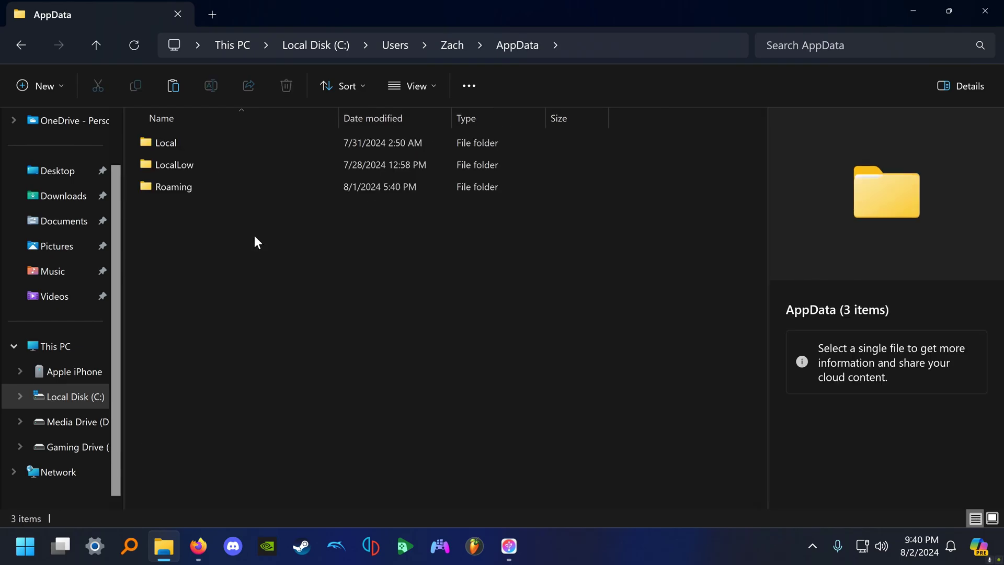
double_click(251, 198)
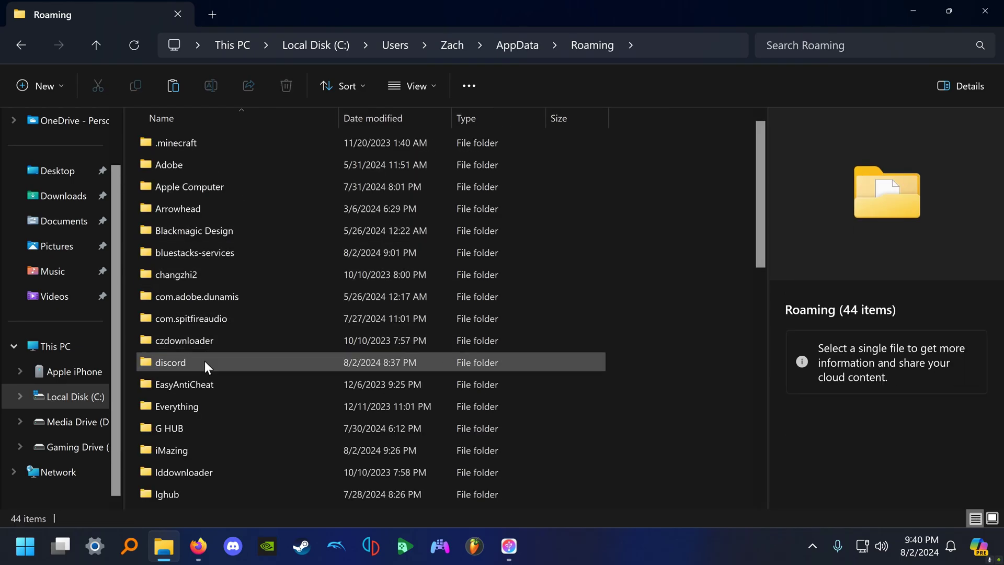
double_click(243, 187)
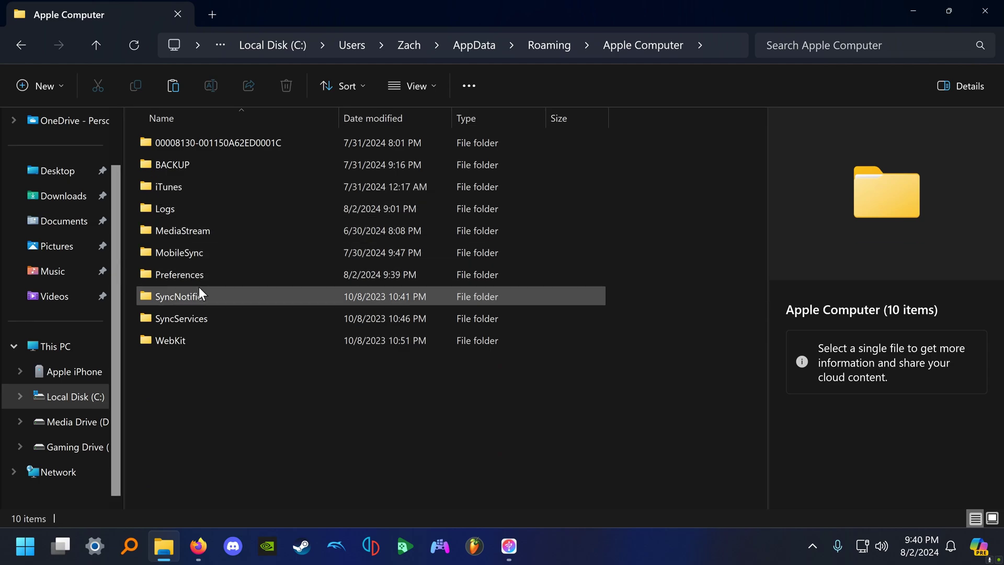
double_click(240, 254)
double_click(263, 145)
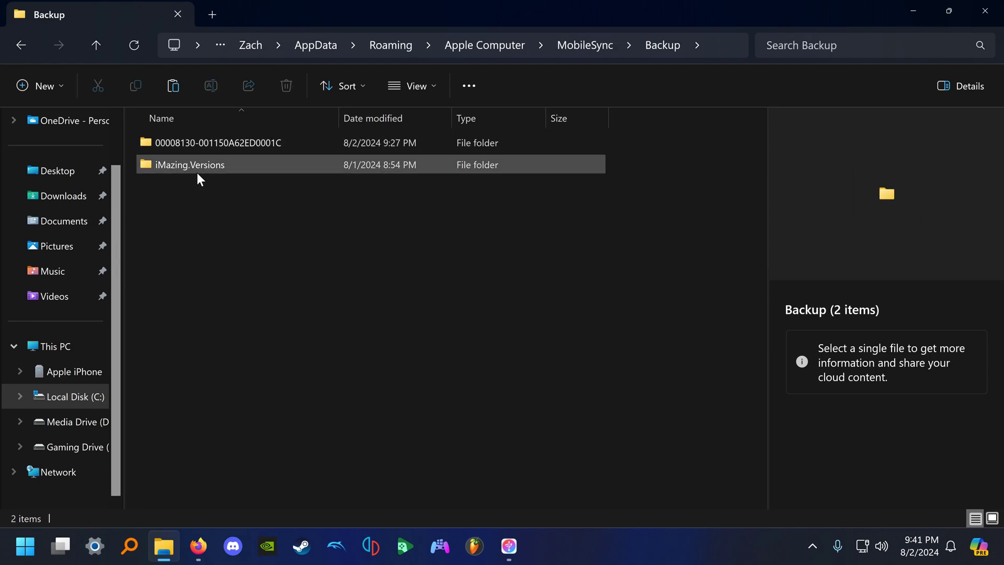
click(283, 146)
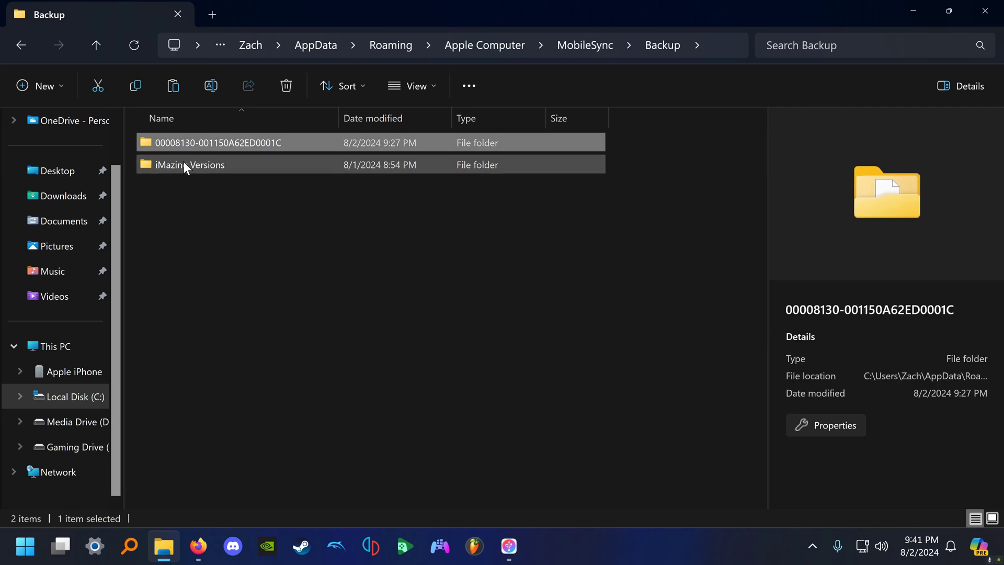
- Delete the existing device backup folder from MobileSync Backup
click(628, 139)
click(596, 140)
key(Delete)
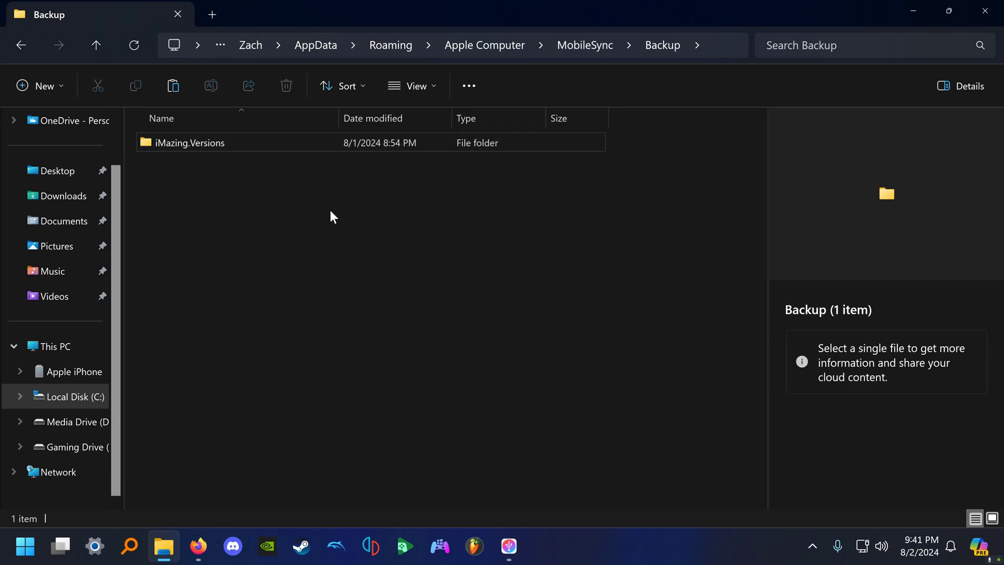
click(243, 147)
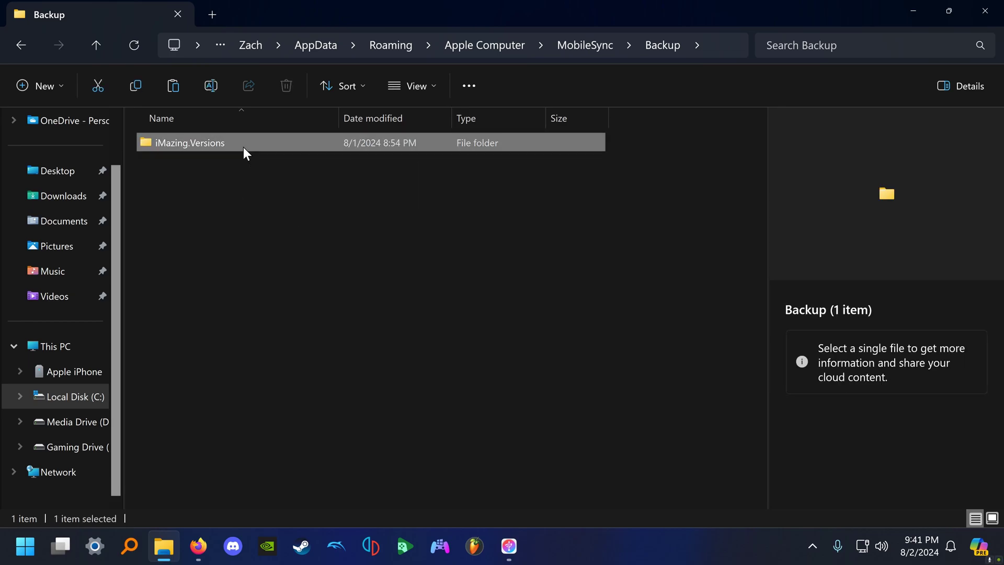
double_click(244, 146)
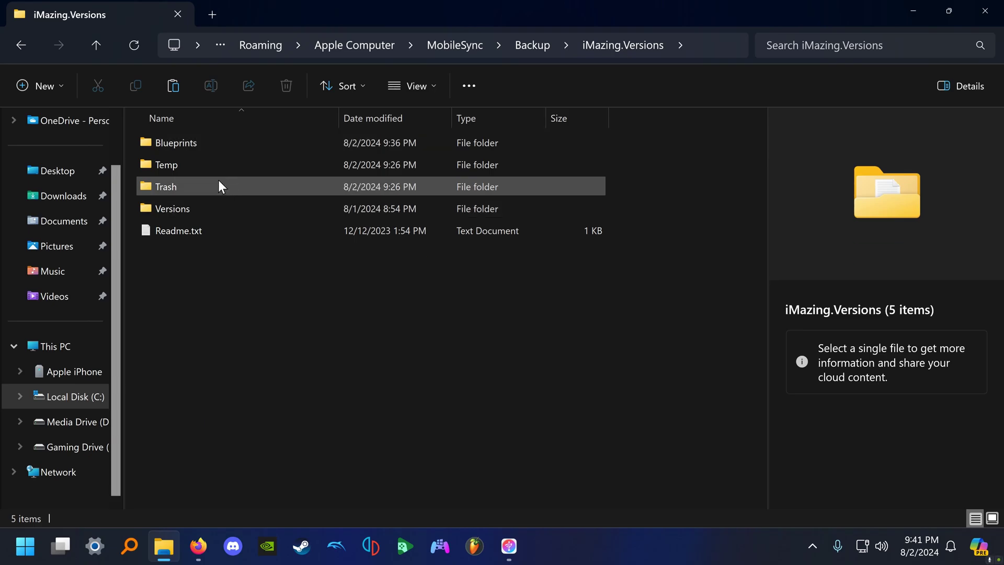
double_click(245, 143)
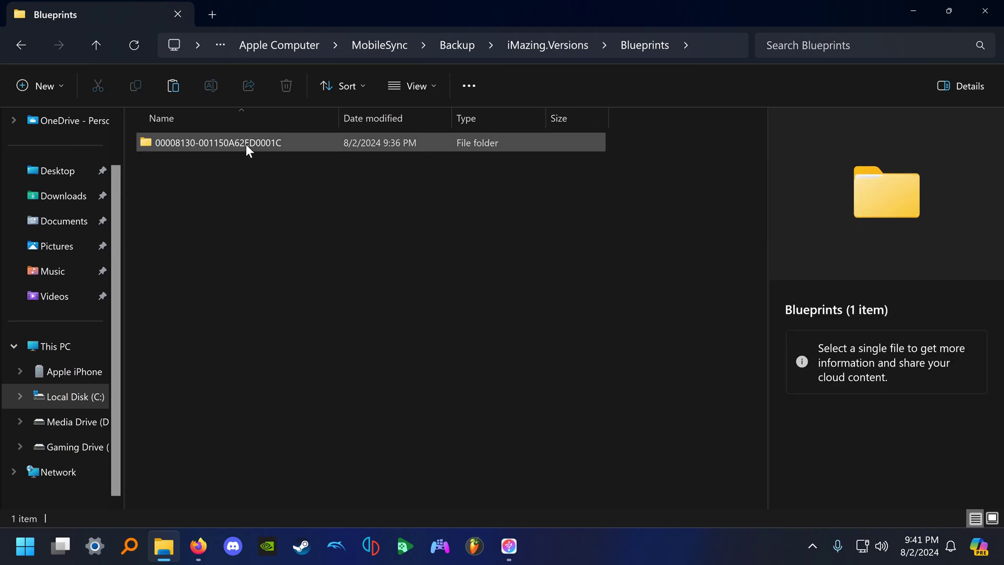
double_click(246, 144)
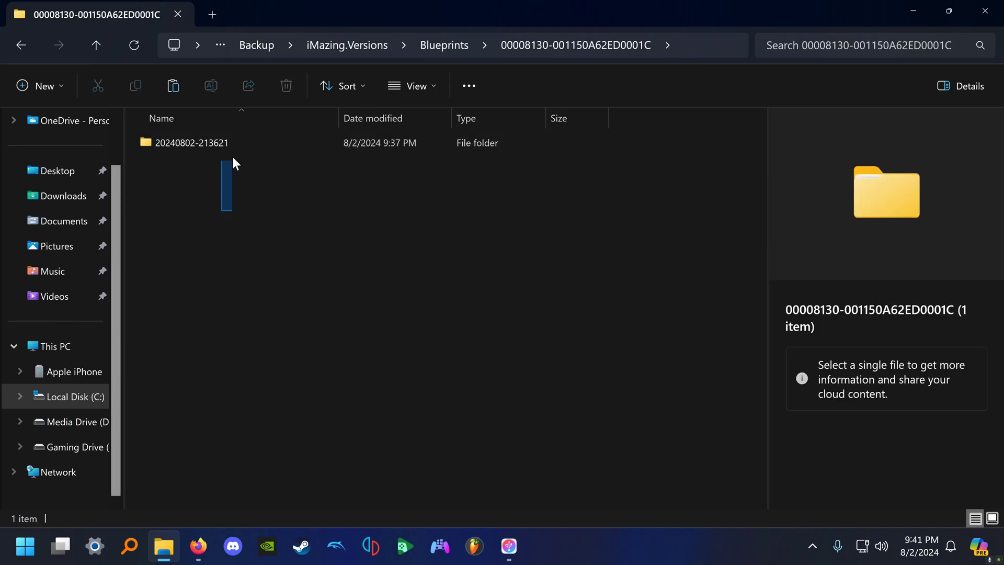
click(233, 143)
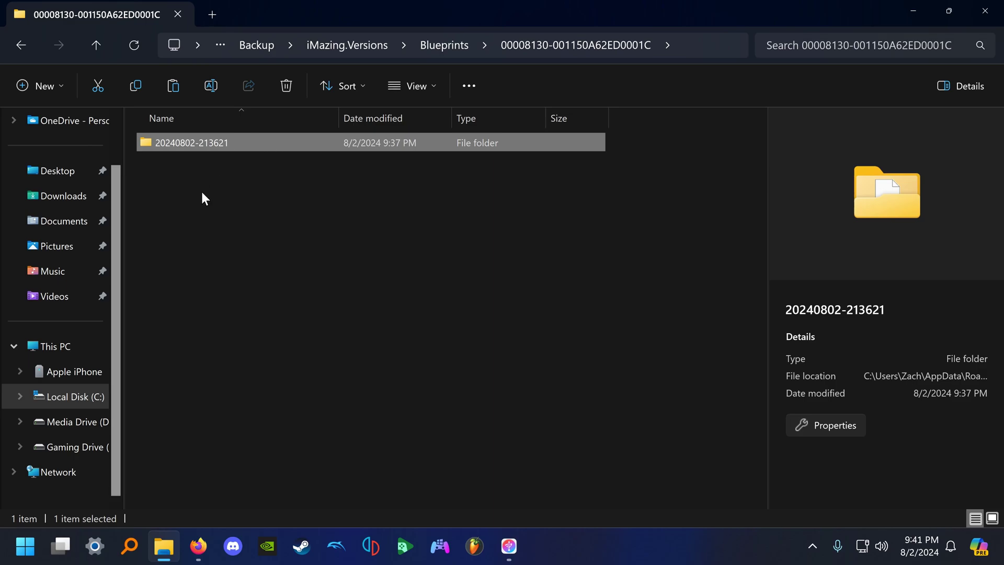
click(29, 45)
click(27, 45)
click(26, 45)
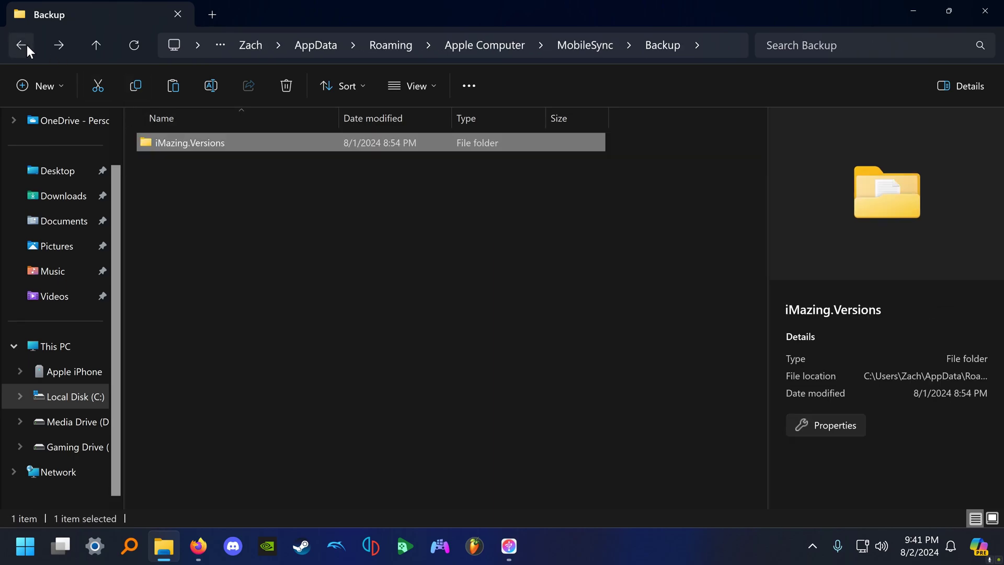
click(27, 45)
click(15, 47)
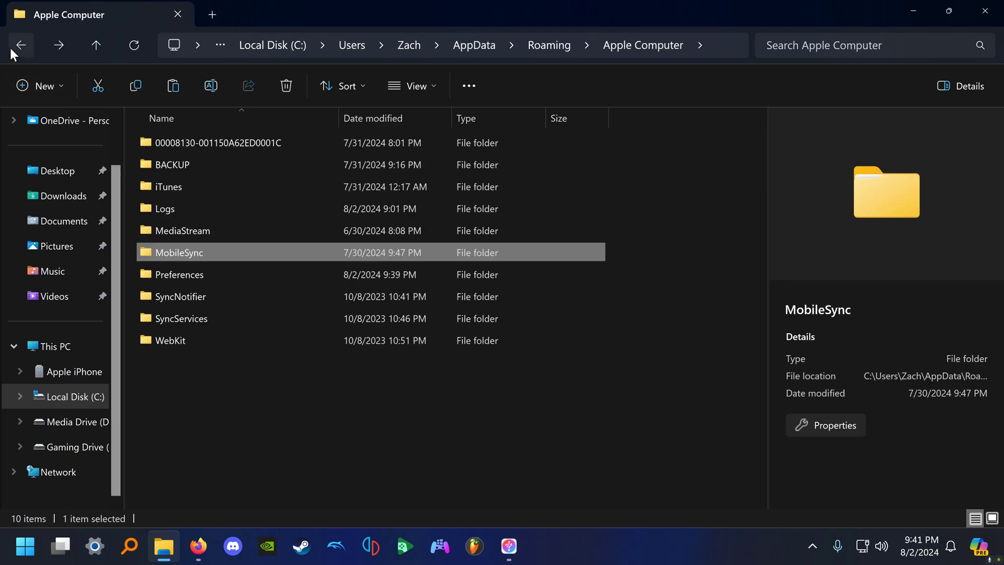
double_click(213, 253)
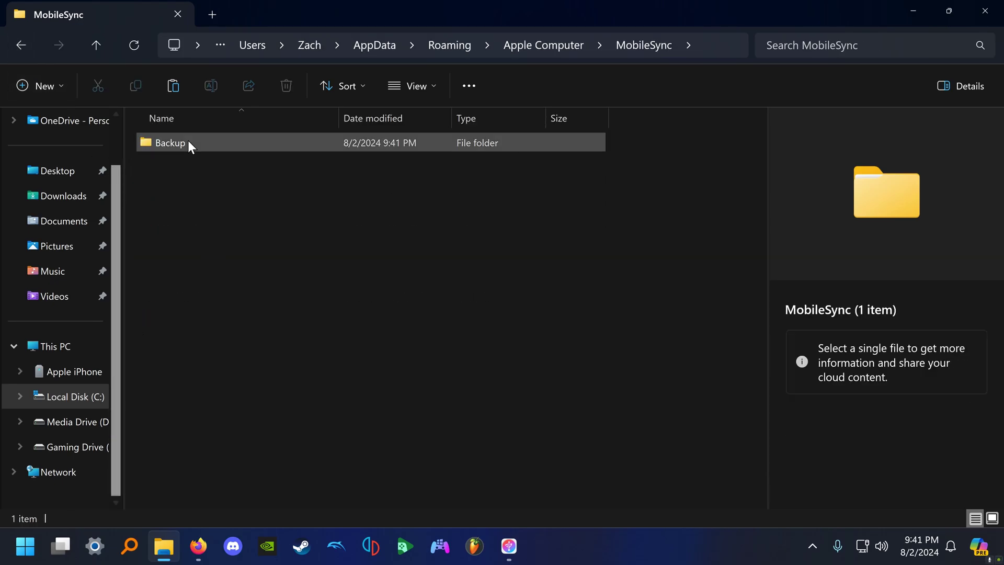
double_click(177, 143)
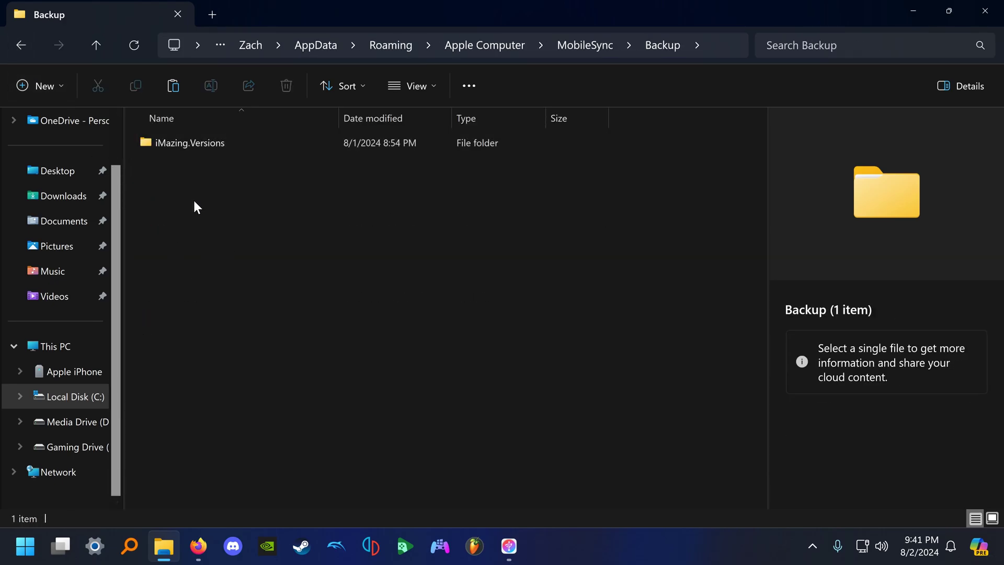
key(ctrl+v)
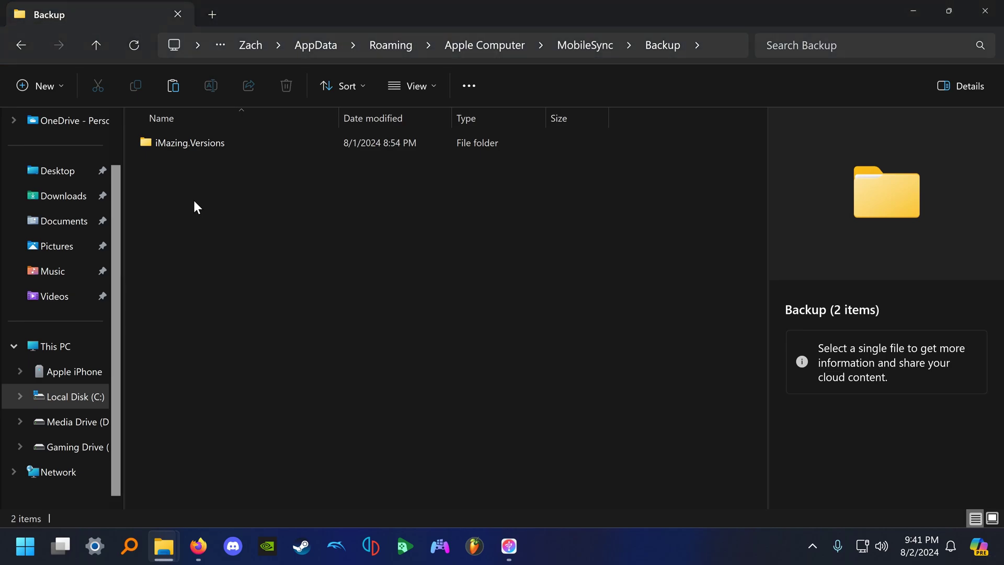
click(237, 262)
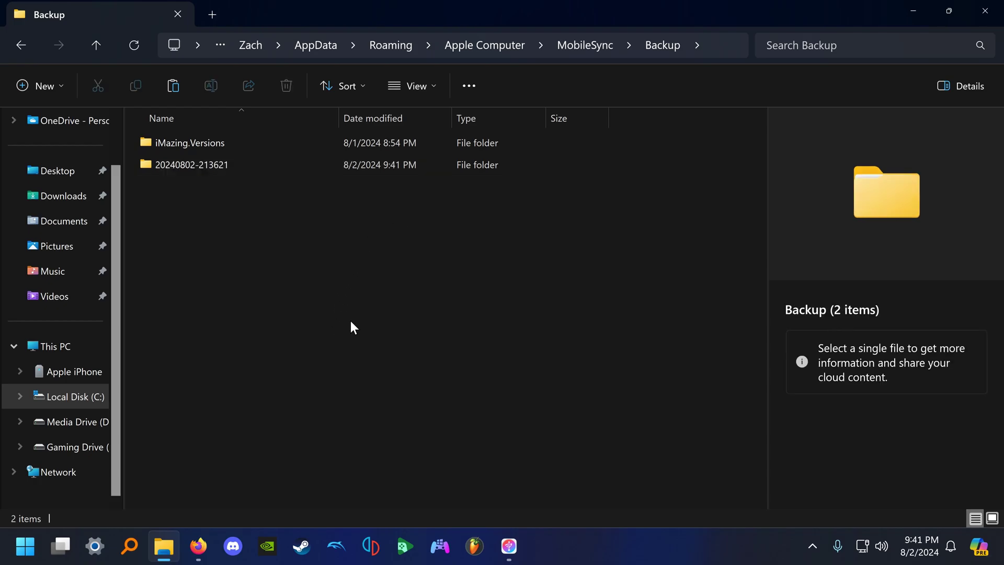
- Launch iTunes from Start, open the iPhone's summary and choose Restore Backup
key(super)
text(it)
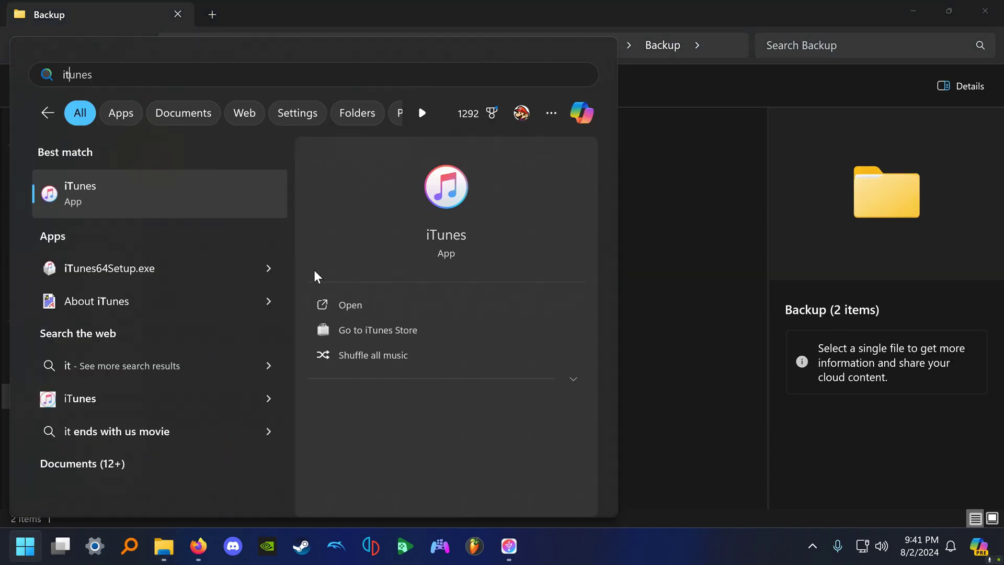
click(220, 199)
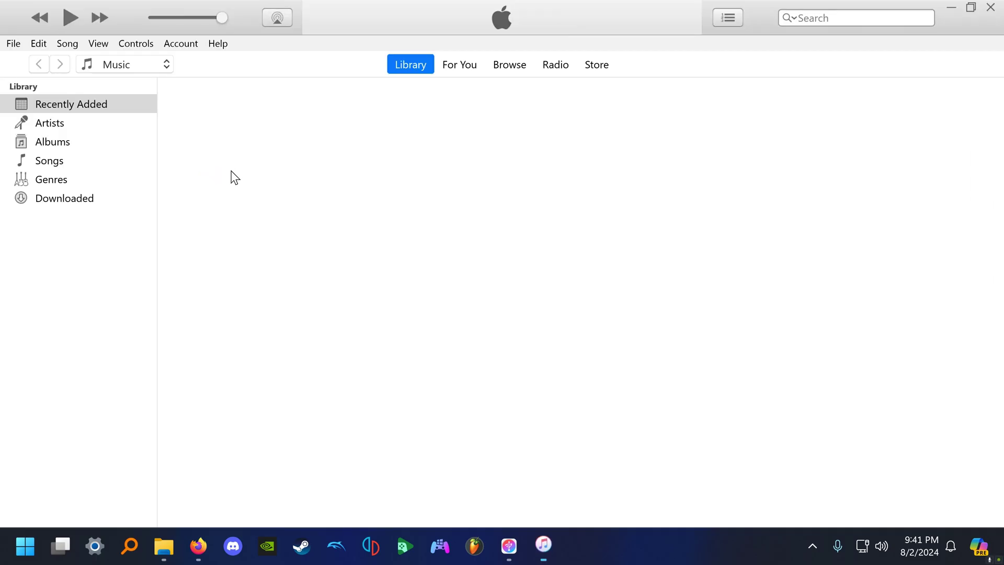
click(192, 64)
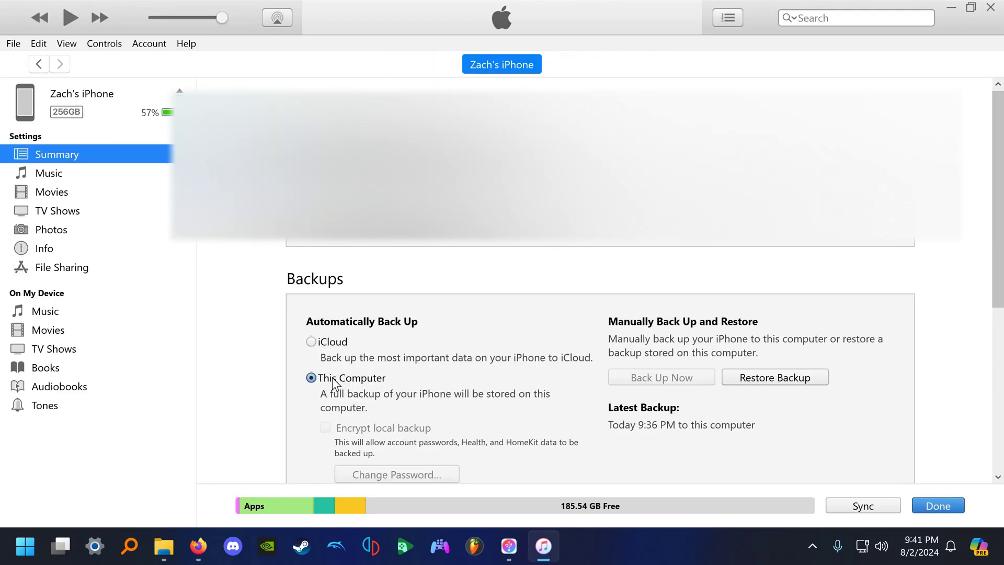
scroll(432, 368, down, 3)
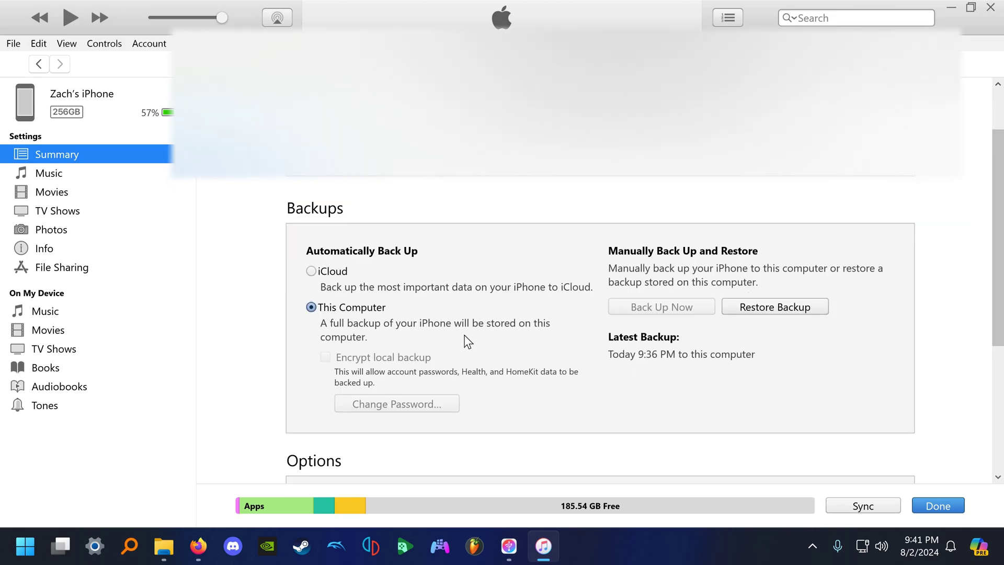
click(749, 307)
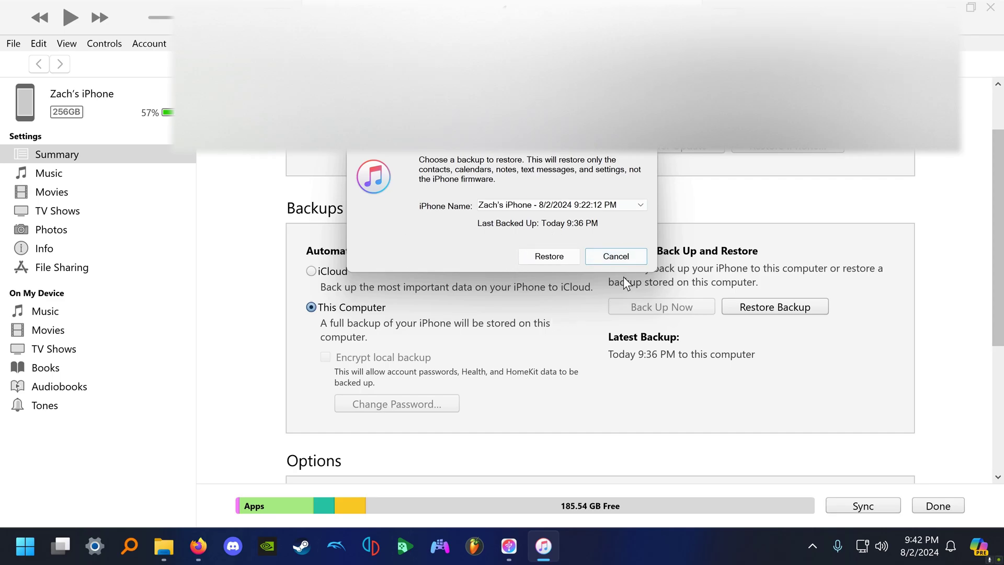
- Cancel the Restore Backup dialog and scroll down to the Summary page's Options section
click(619, 257)
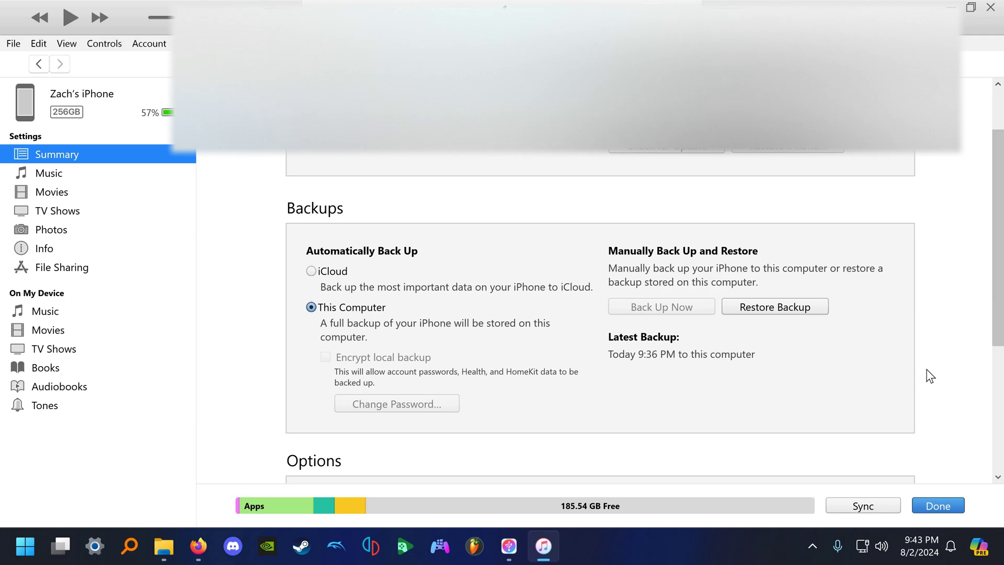
scroll(930, 375, down, 4)
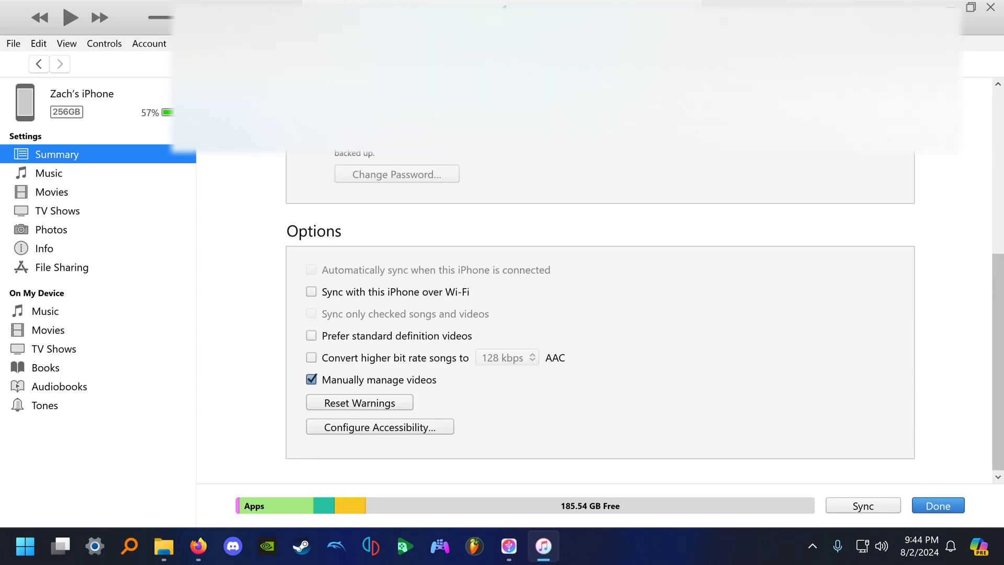